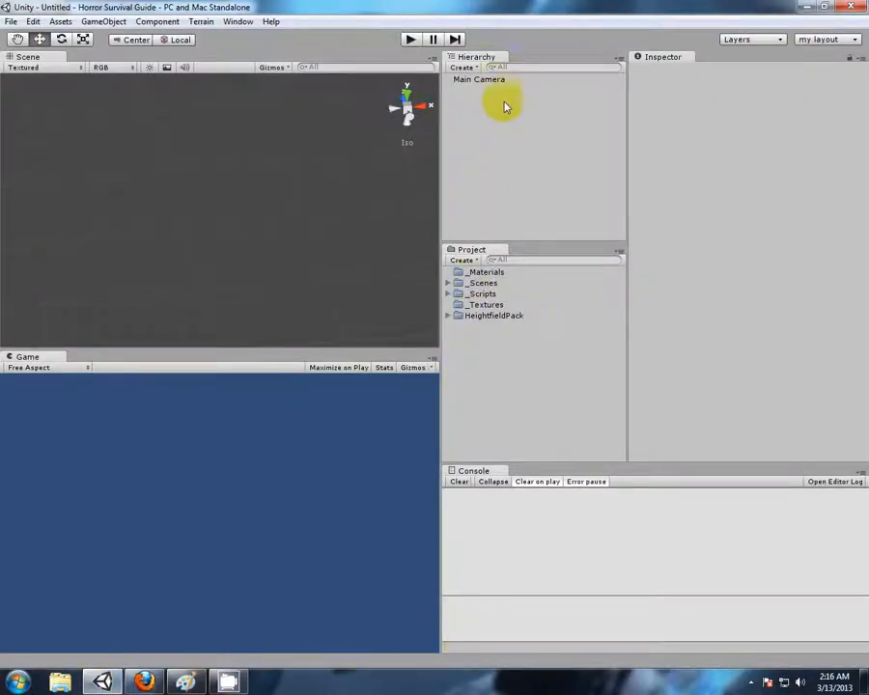
Create a new scene and open the Asset Store
click(11, 22)
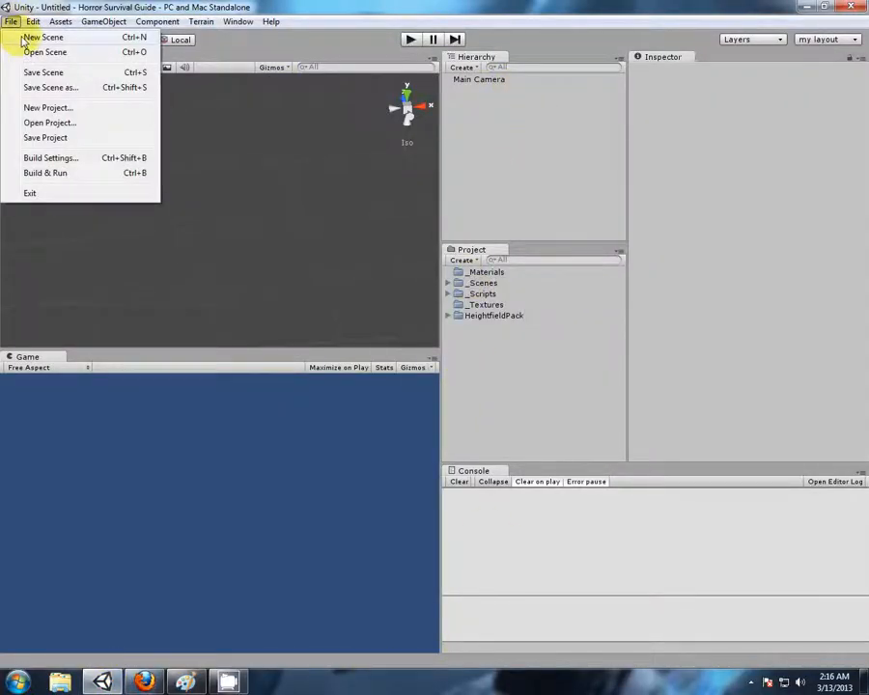
click(23, 39)
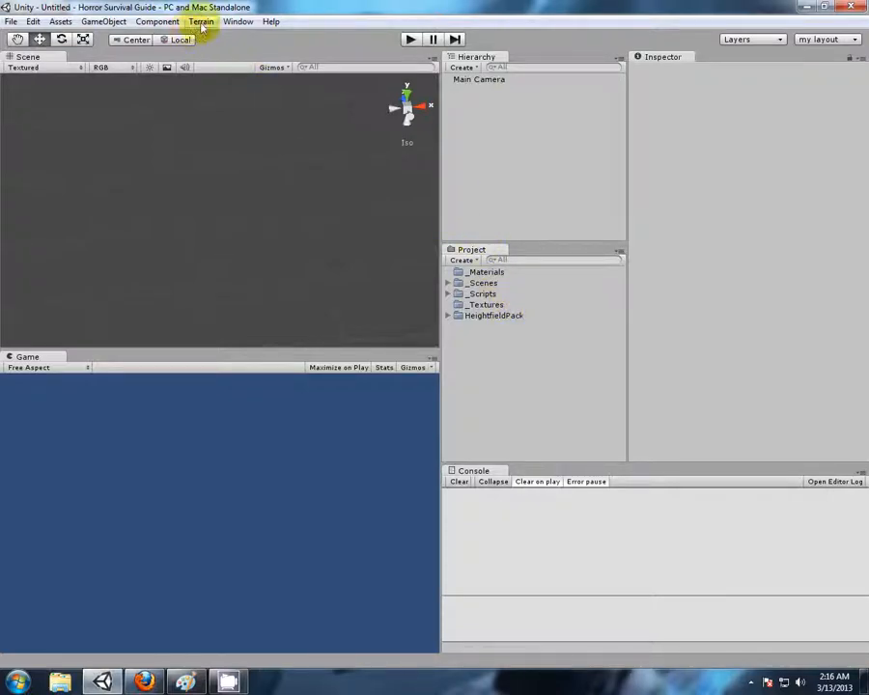
click(230, 22)
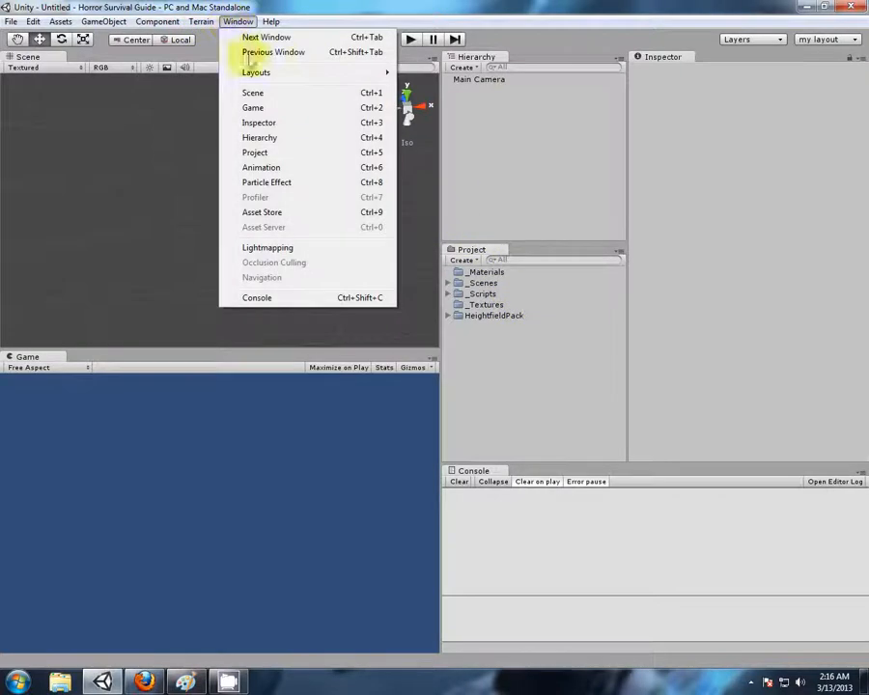
click(278, 212)
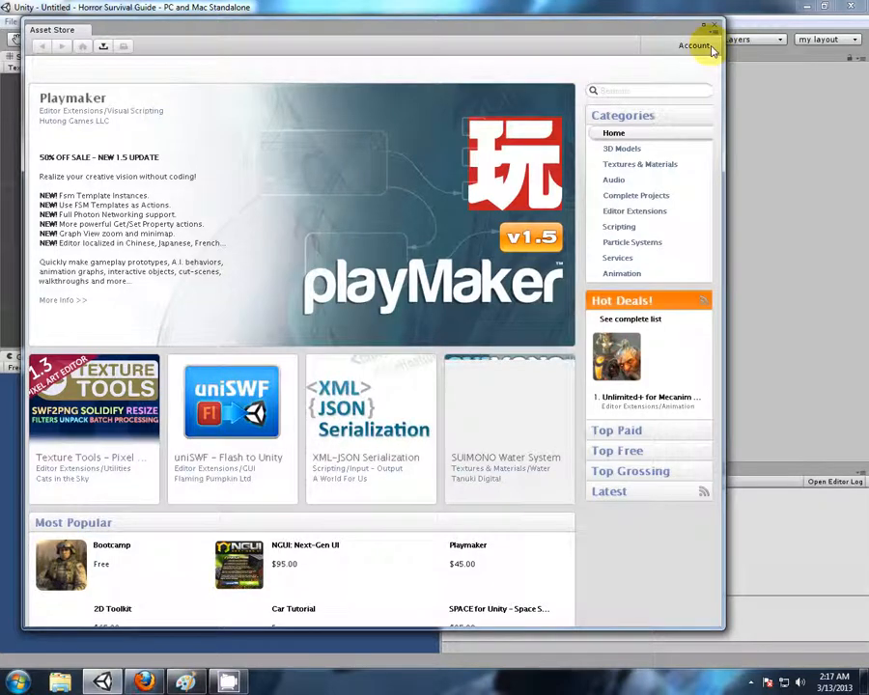
Search the Asset Store for "terrain Assets" and open the free Terrain Assets package page
click(629, 91)
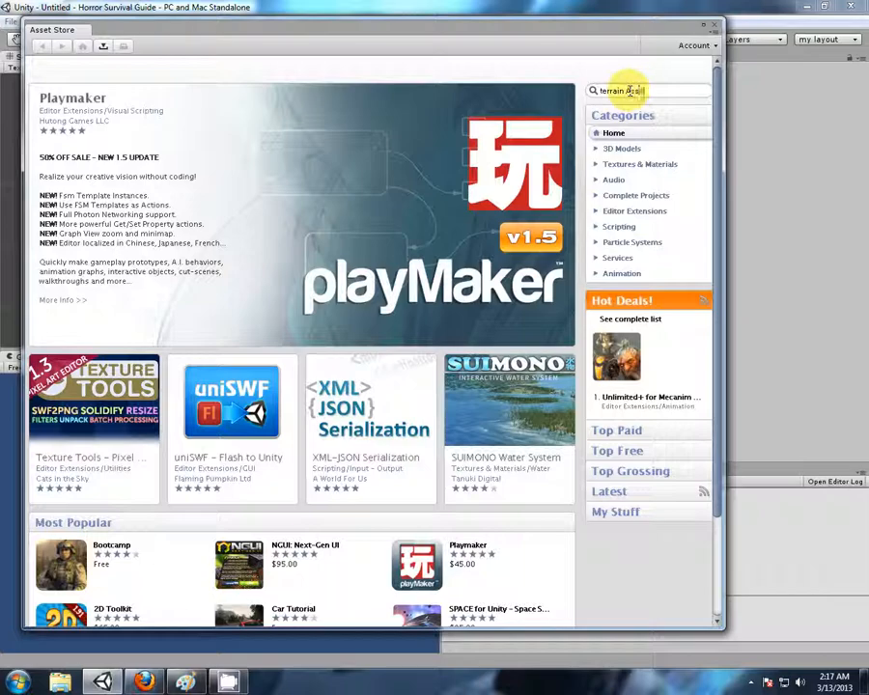
key(Return)
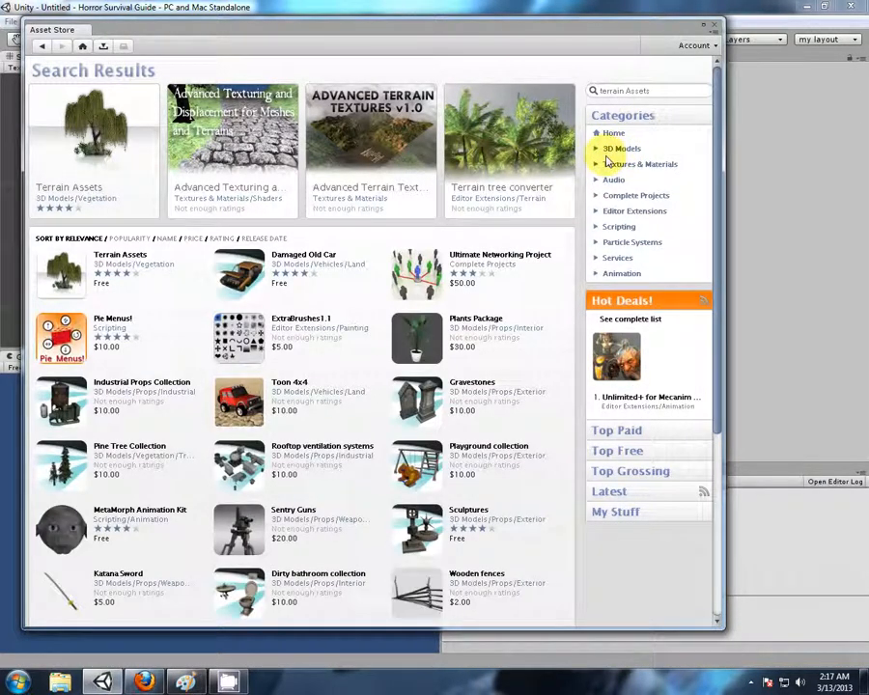
click(127, 259)
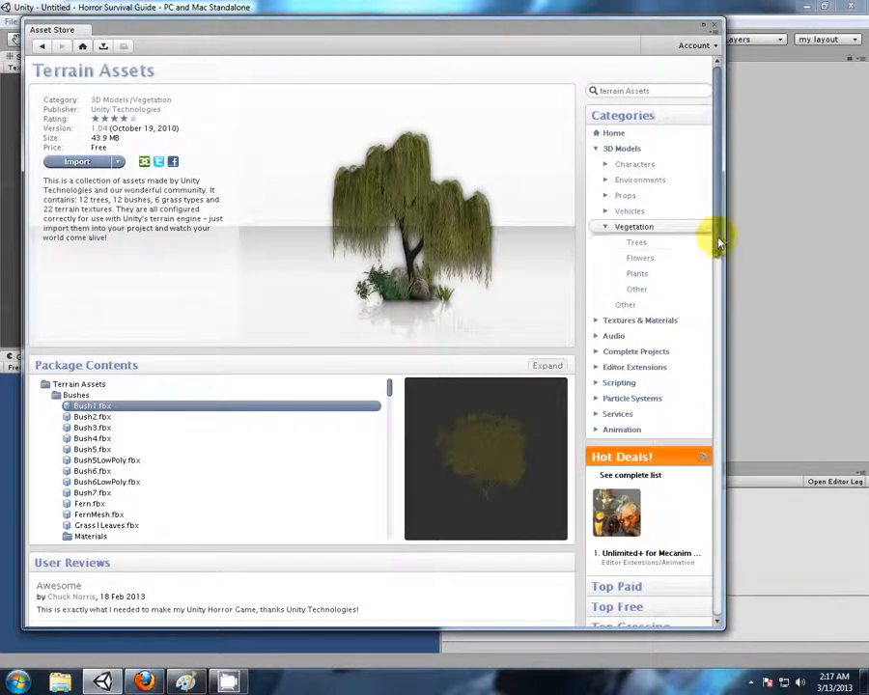
Look over the Terrain Assets package page, including its description and user reviews
scroll(719, 244, down, 2)
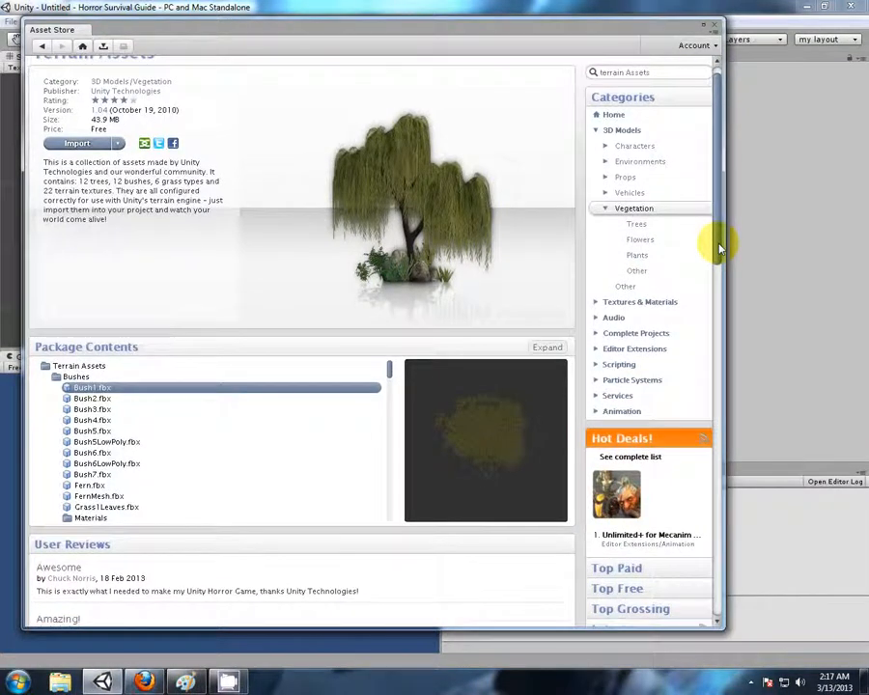
drag(719, 249, 717, 262)
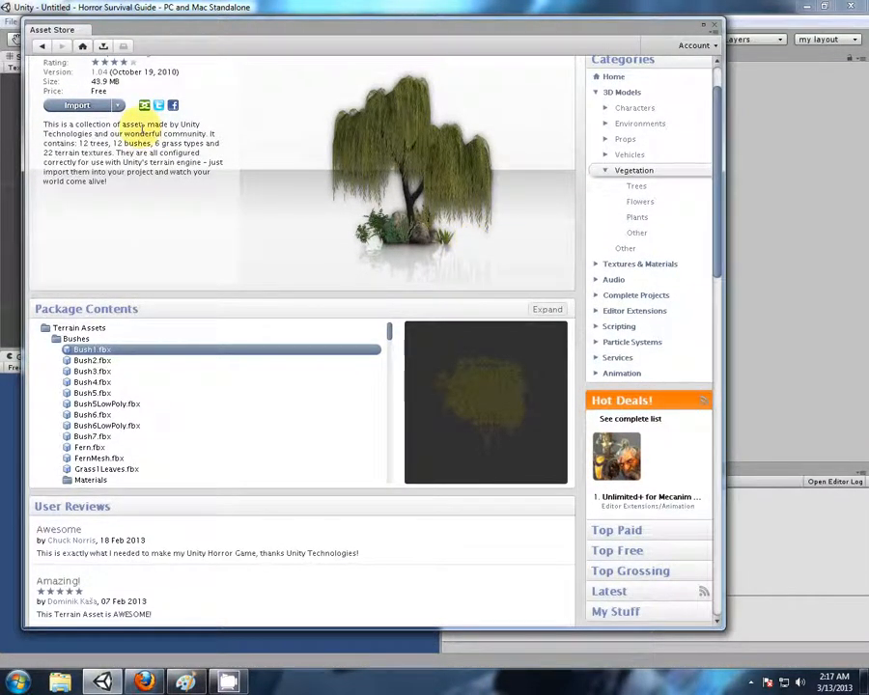
drag(718, 242, 716, 350)
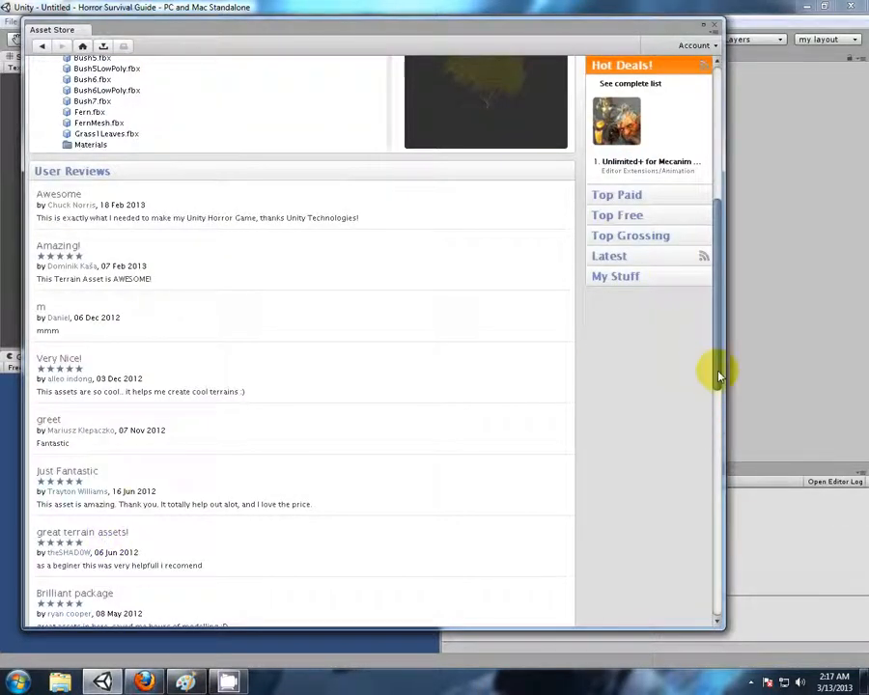
drag(717, 376, 717, 252)
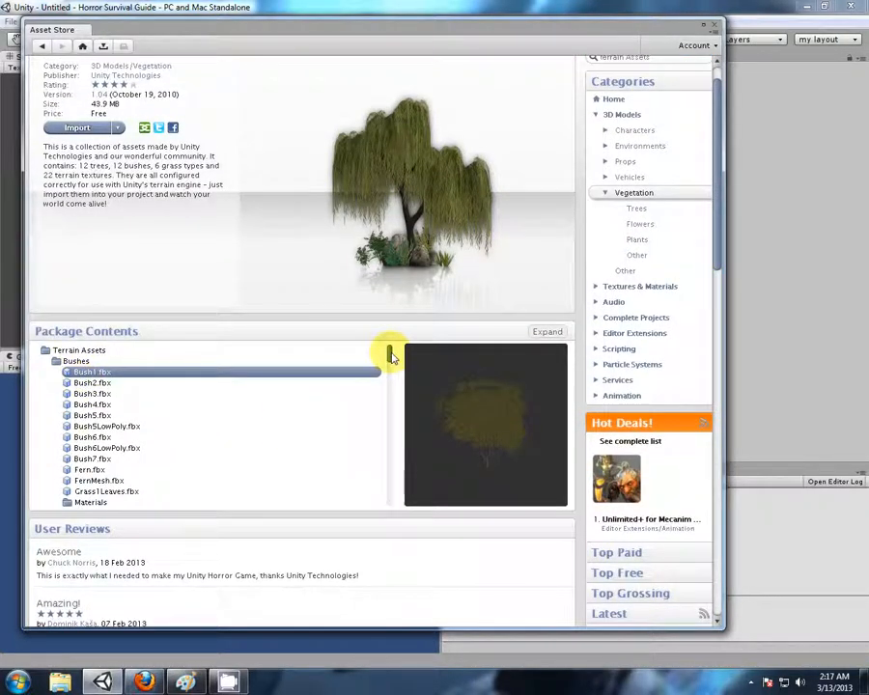
Preview Bush5.fbx, Grass1Leaves.fbx, Fern.psd and Grass.psd from the package's bush and grass contents
click(102, 415)
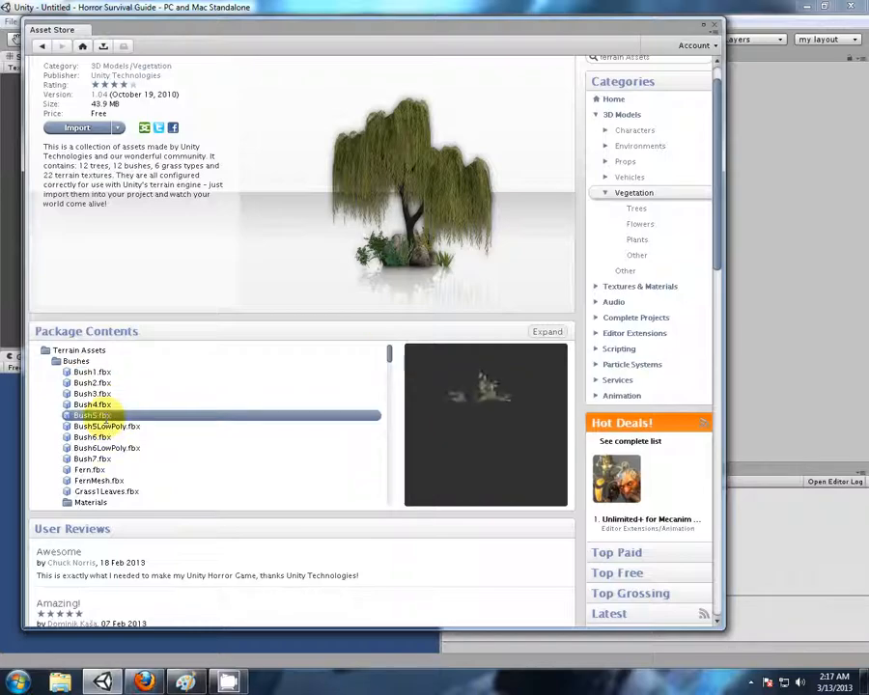
click(89, 491)
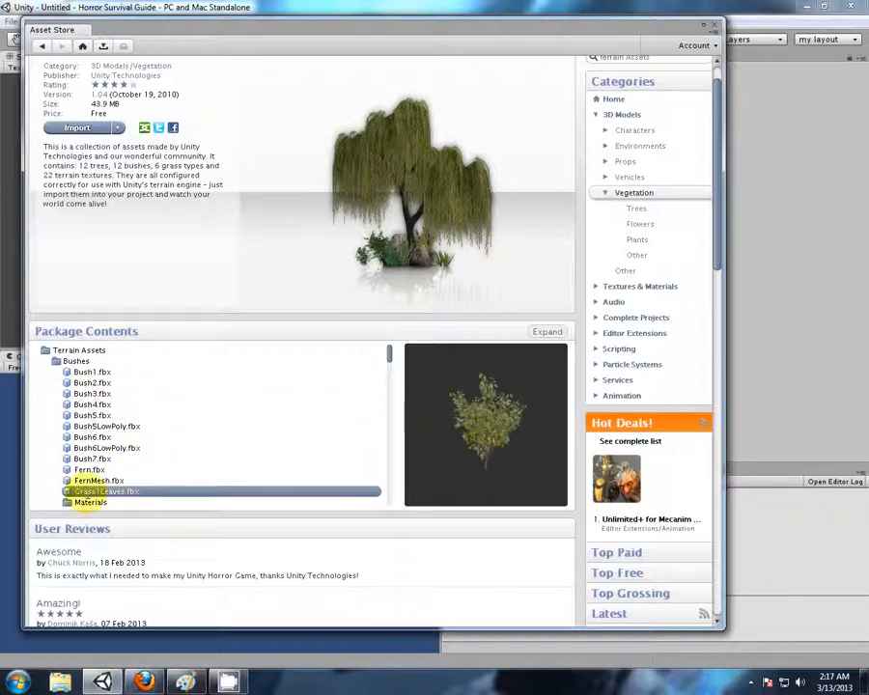
drag(388, 357, 391, 406)
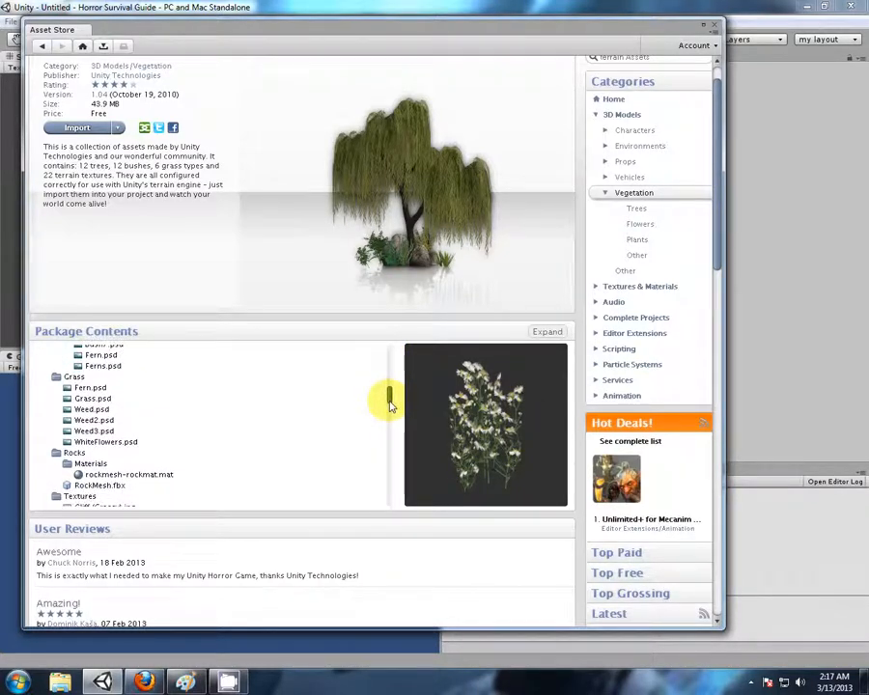
click(90, 387)
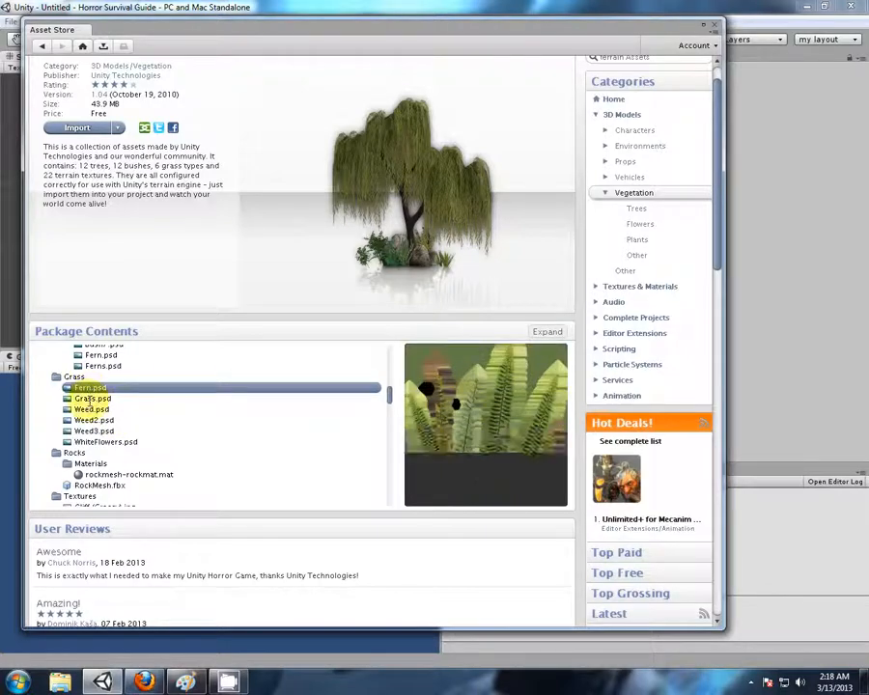
click(90, 399)
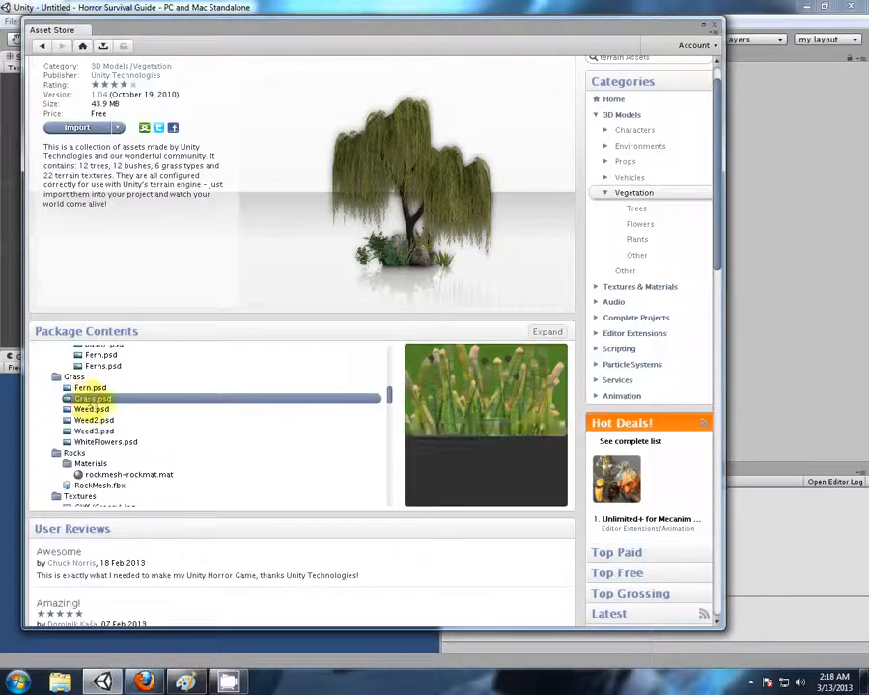
Preview the Cliff (Grassy), Grass (Hill) and Grass (Muddy) images in the package's Textures folder
scroll(196, 408, down, 5)
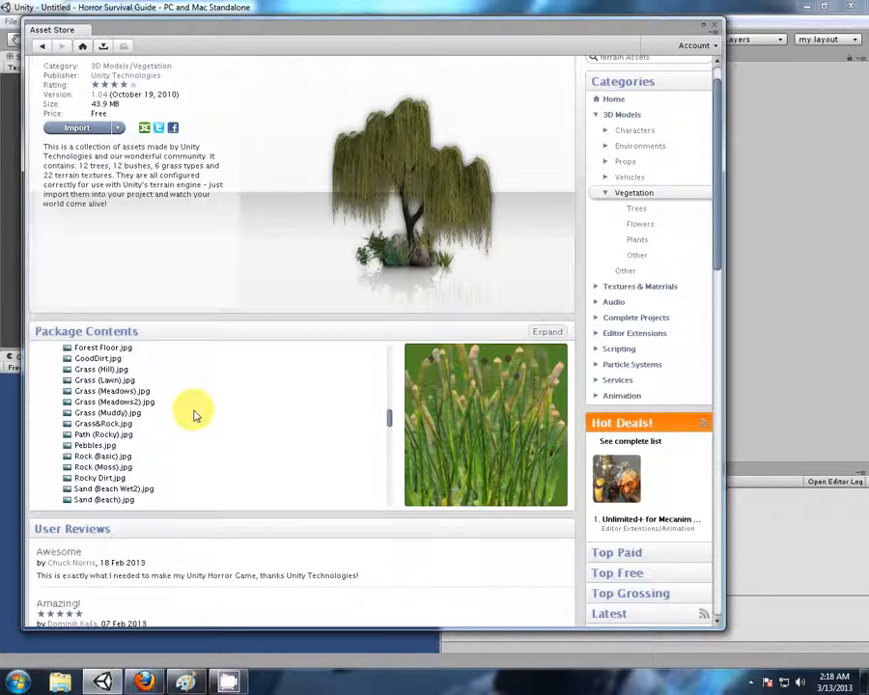
scroll(193, 416, up, 2)
click(96, 373)
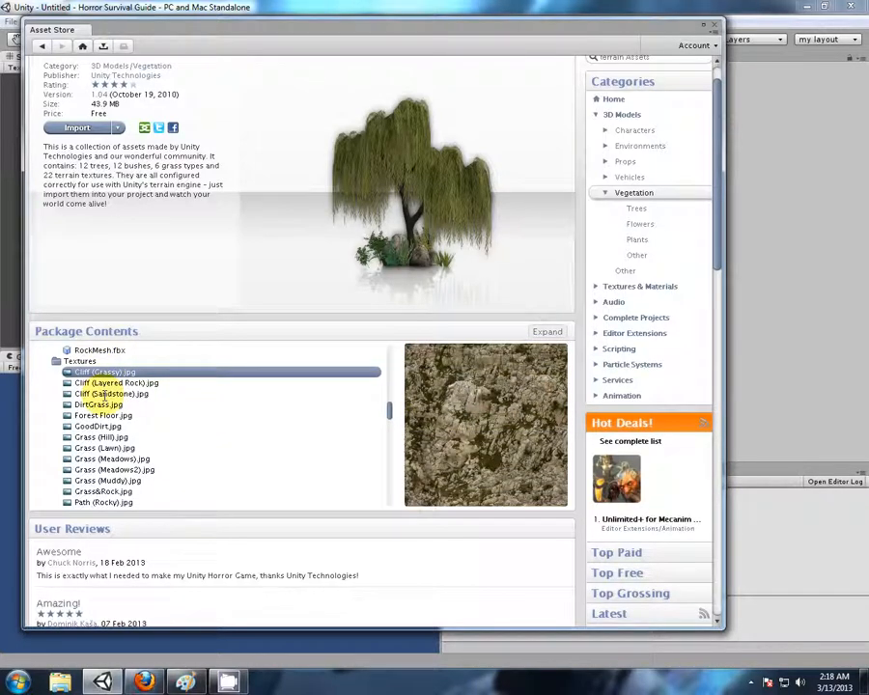
click(100, 436)
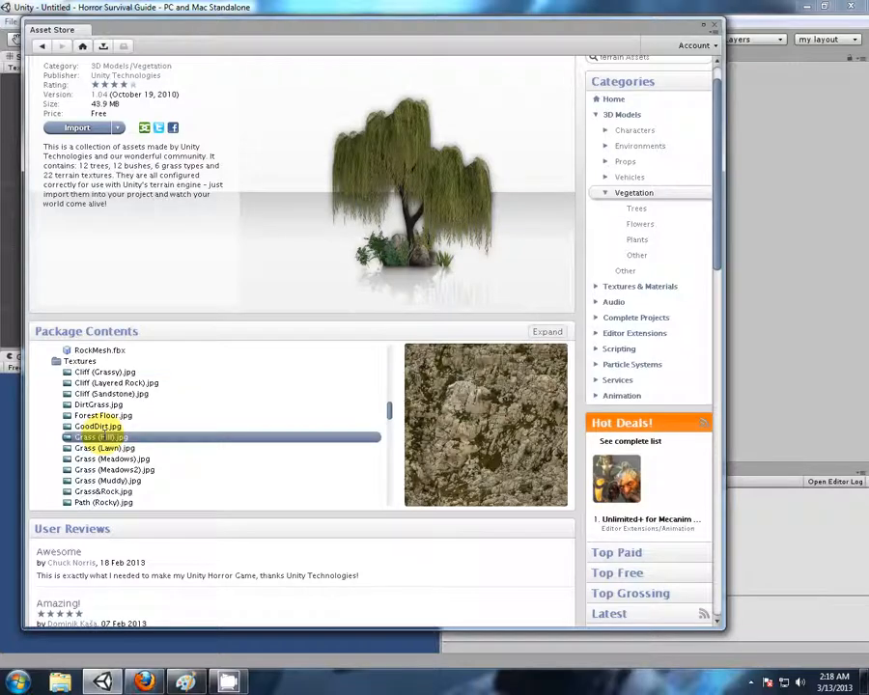
click(93, 479)
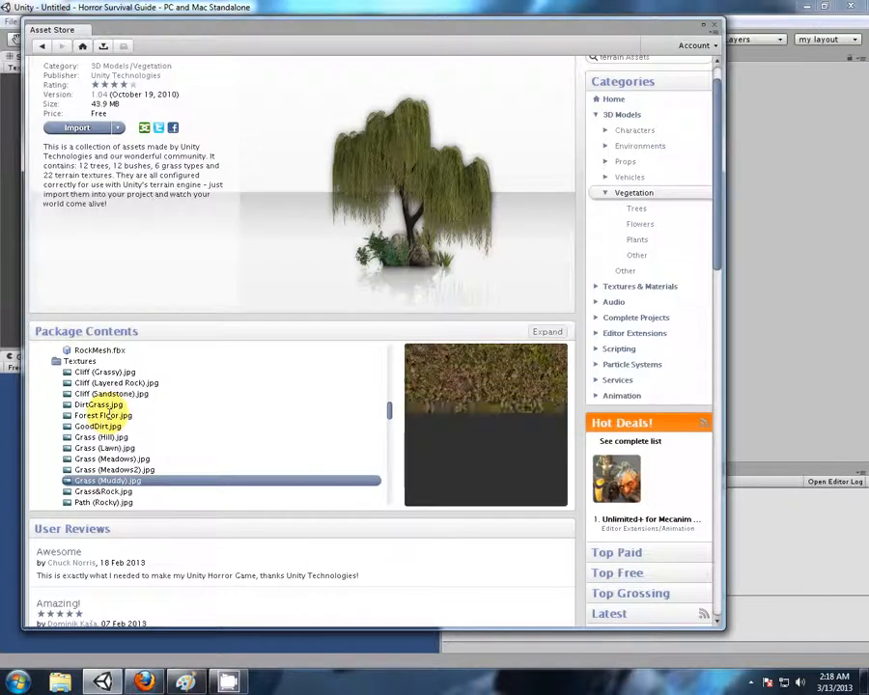
Preview the Alder, Banyan and ScotsPineTypeB models in the package's Trees Ambient-Occlusion folder
scroll(105, 409, down, 2)
scroll(104, 409, down, 4)
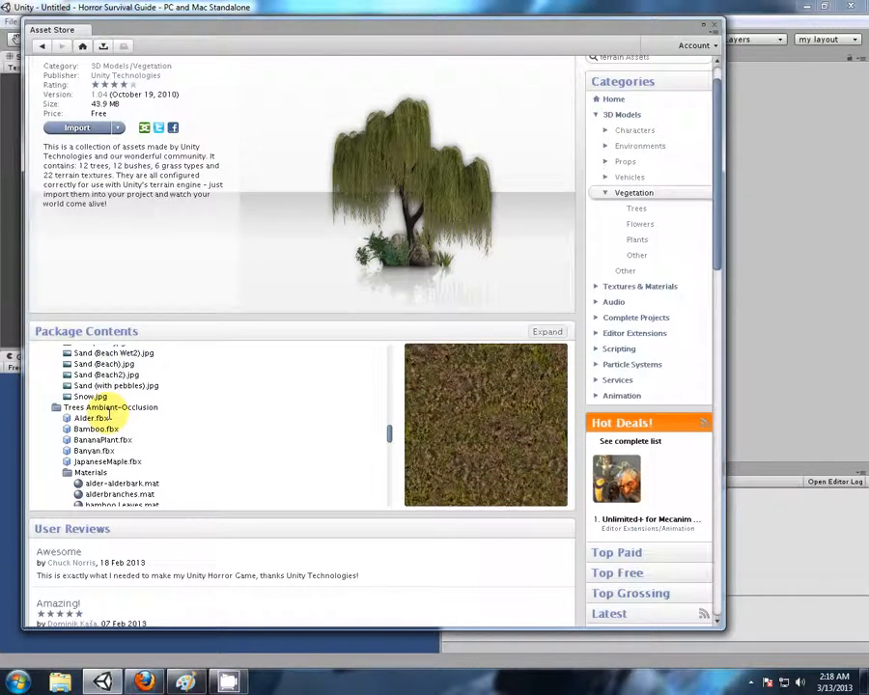
click(93, 417)
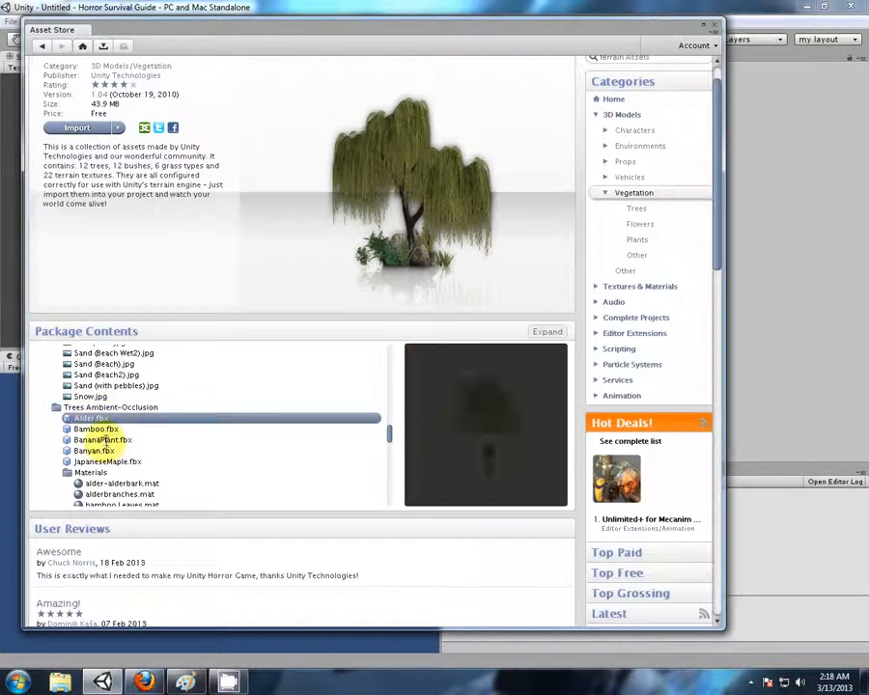
click(89, 450)
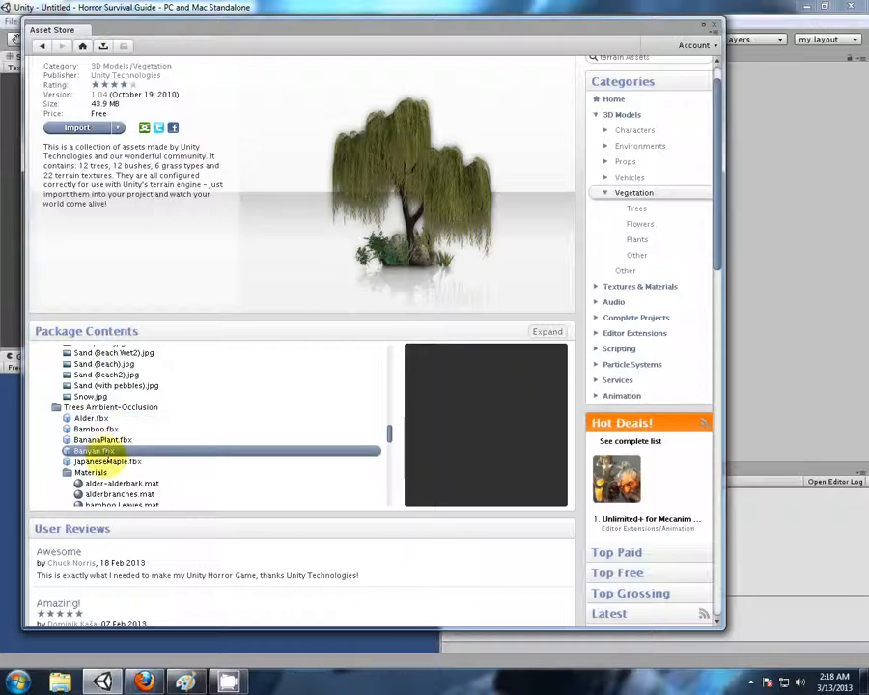
scroll(167, 422, down, 12)
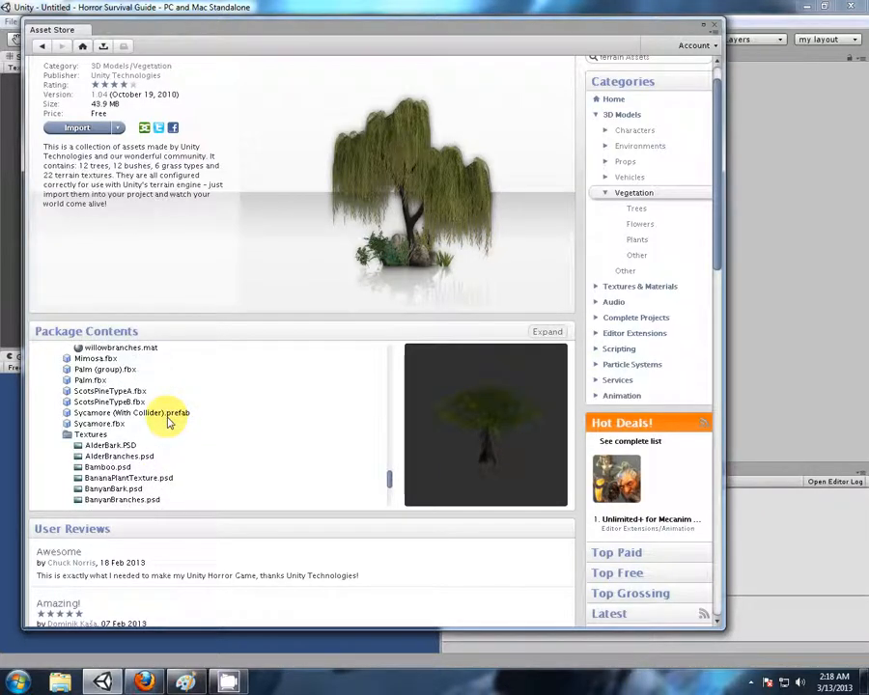
click(97, 402)
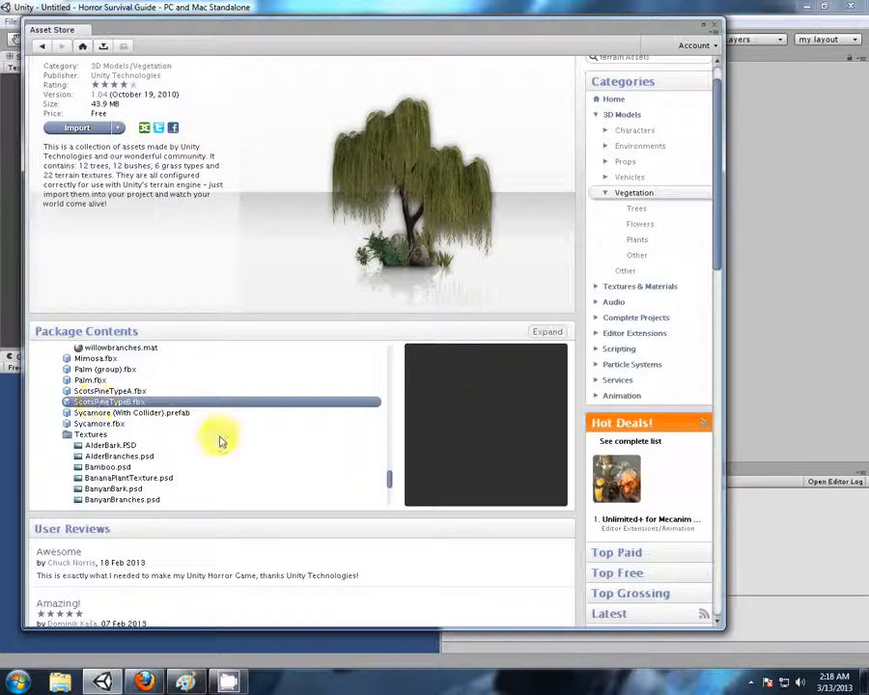
scroll(193, 440, down, 8)
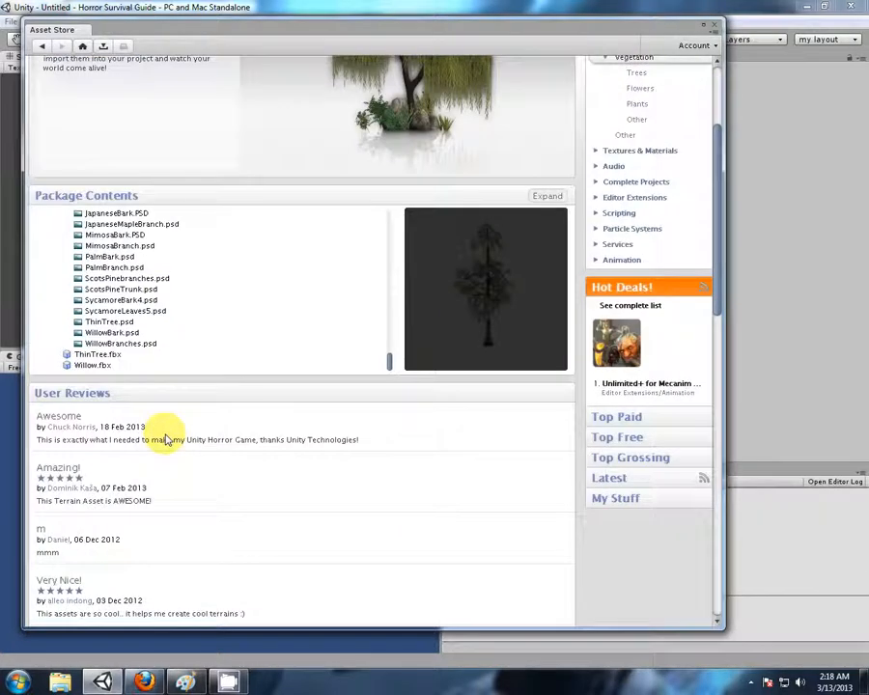
Import the Terrain Assets package into the project with all of its items included
scroll(457, 382, up, 4)
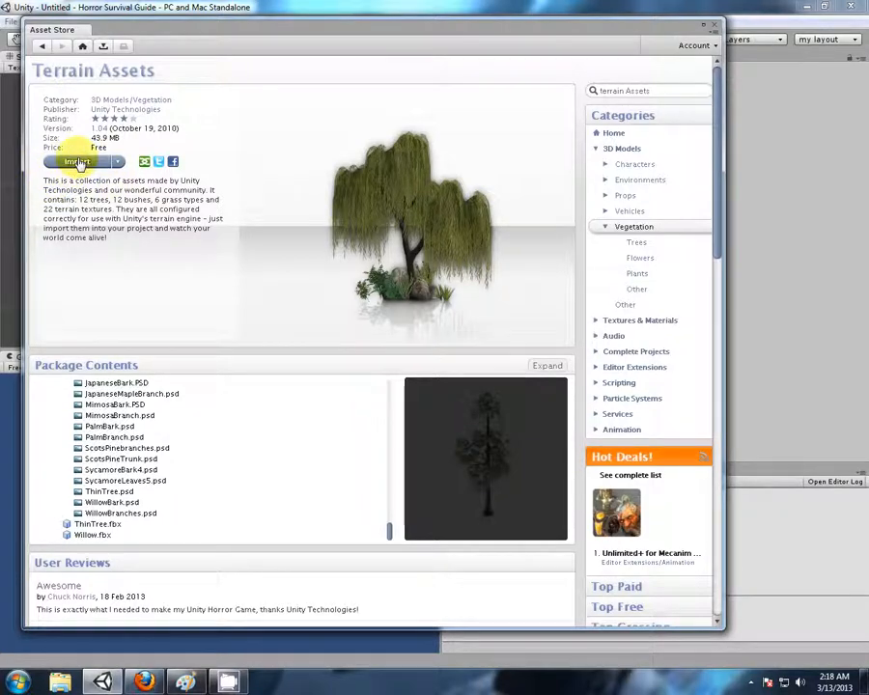
click(78, 162)
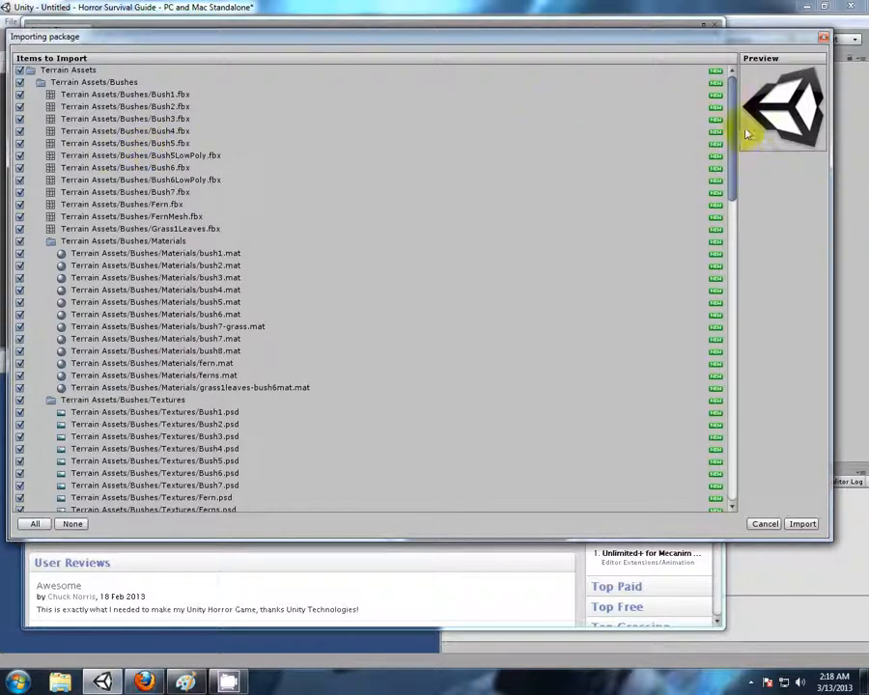
scroll(735, 123, down, 5)
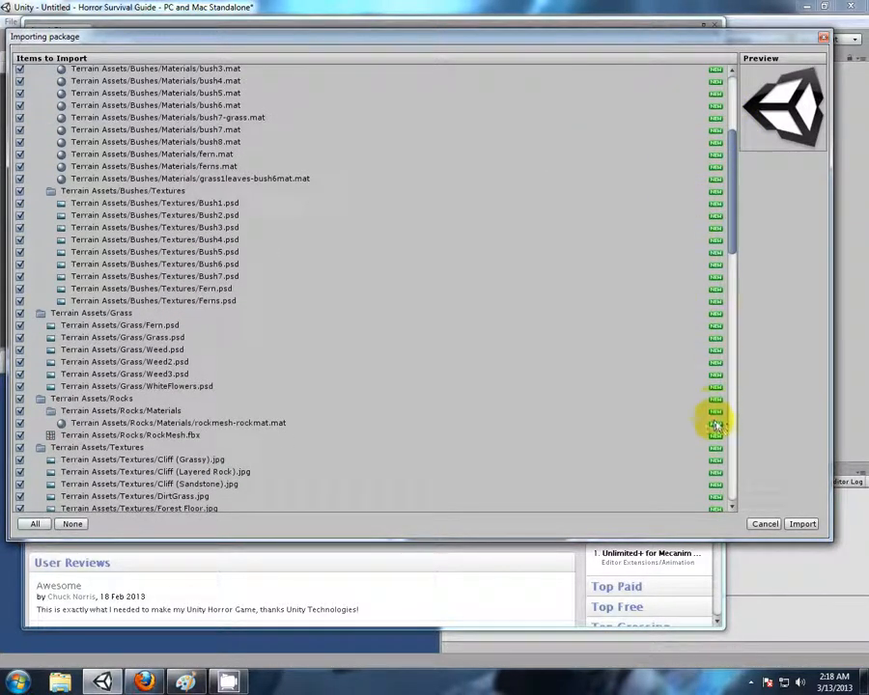
drag(733, 225, 726, 471)
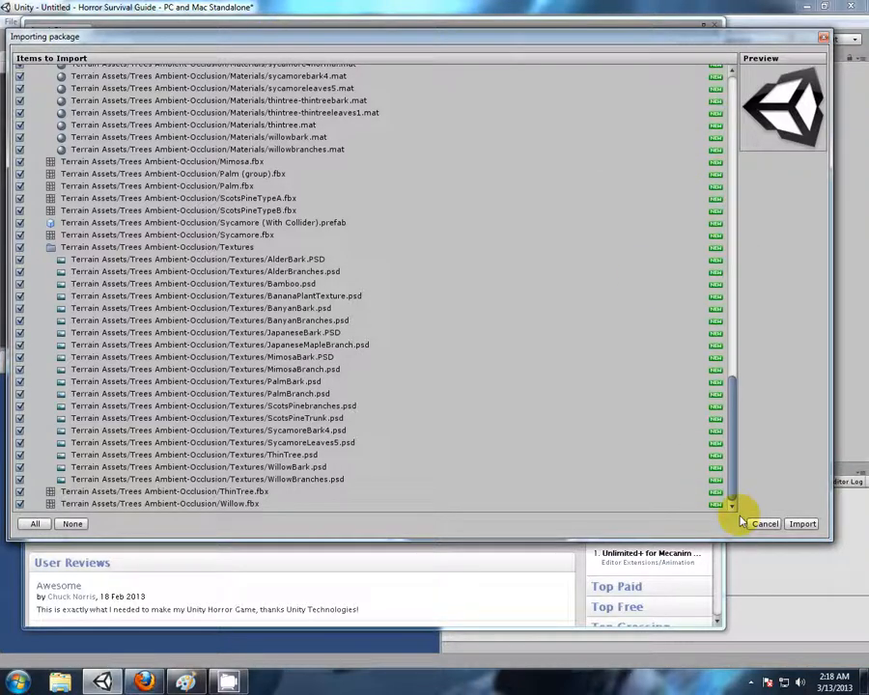
click(802, 524)
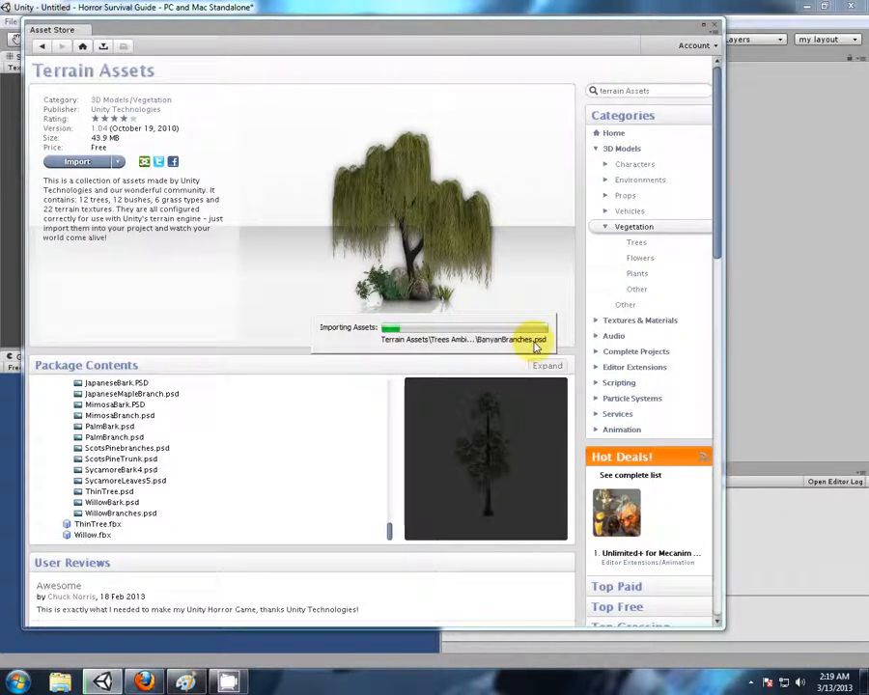
click(751, 683)
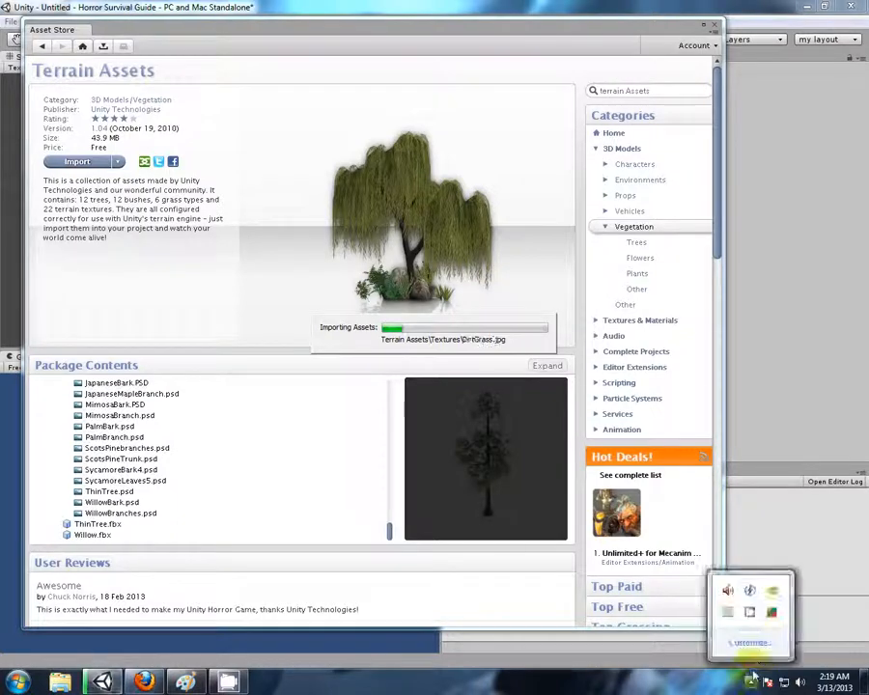
right_click(751, 618)
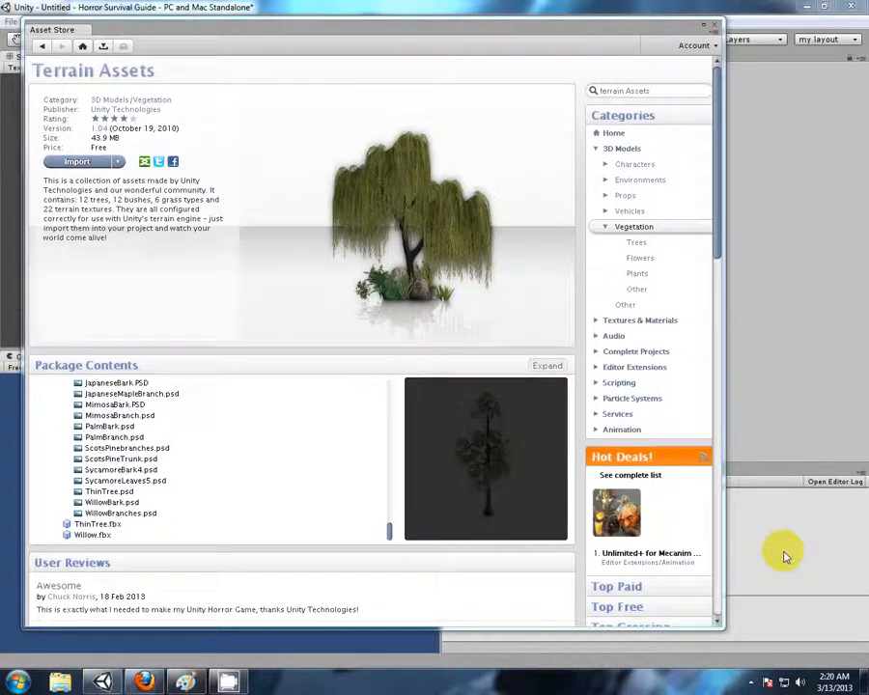
Close the Asset Store and expand the imported Terrain Assets folder and its Bushes subfolder in the project
click(716, 28)
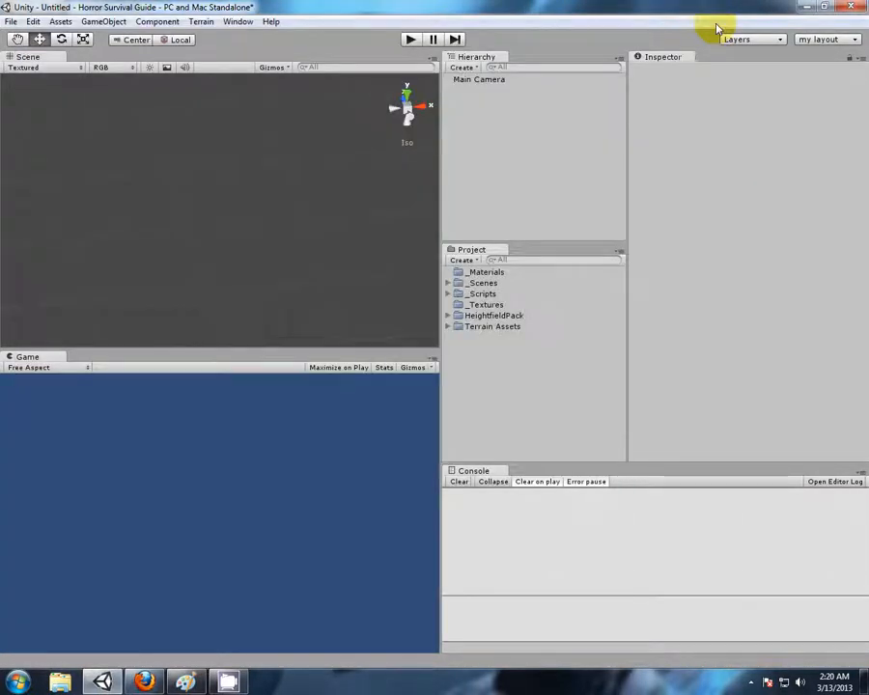
click(449, 328)
click(458, 338)
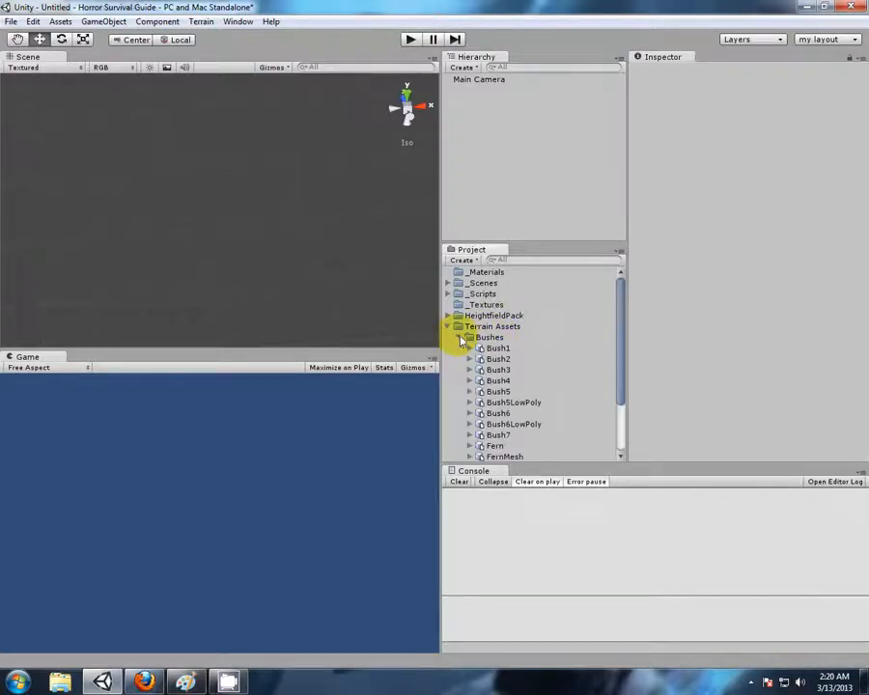
Preview the Bush1 model in the Bushes folder and the Grass texture in the Grass folder
click(508, 349)
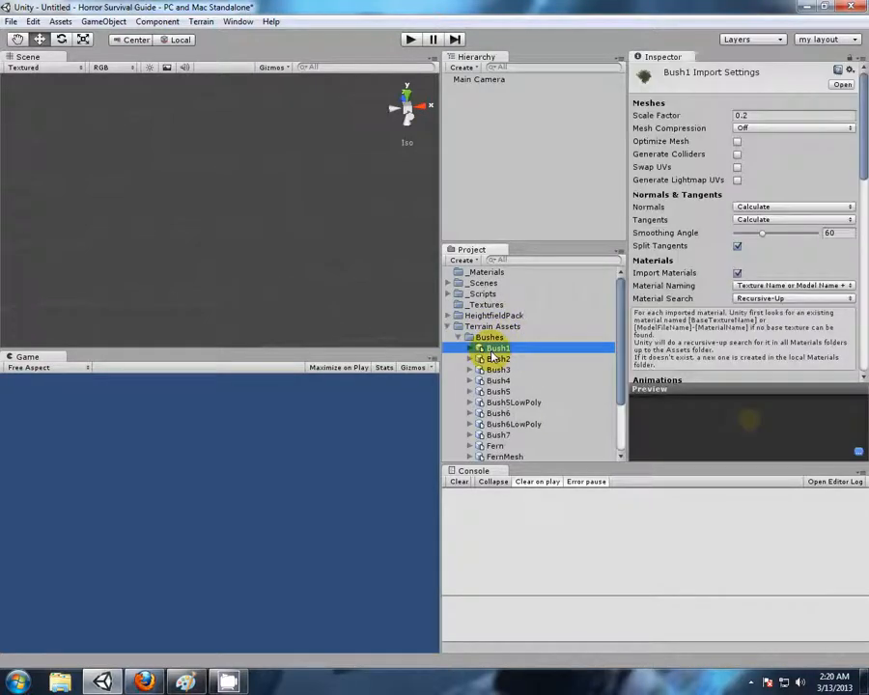
click(460, 338)
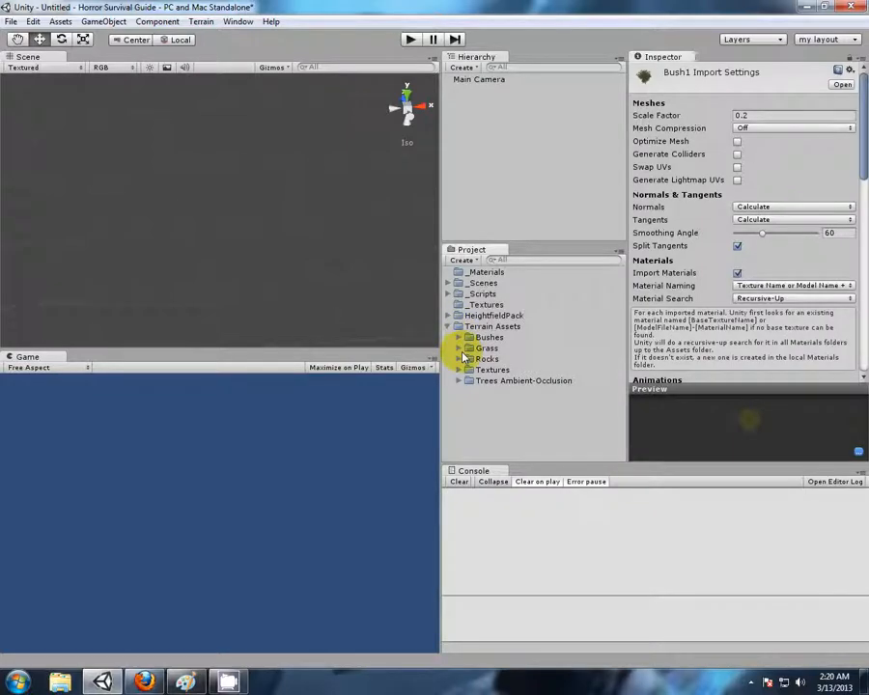
click(461, 349)
click(475, 370)
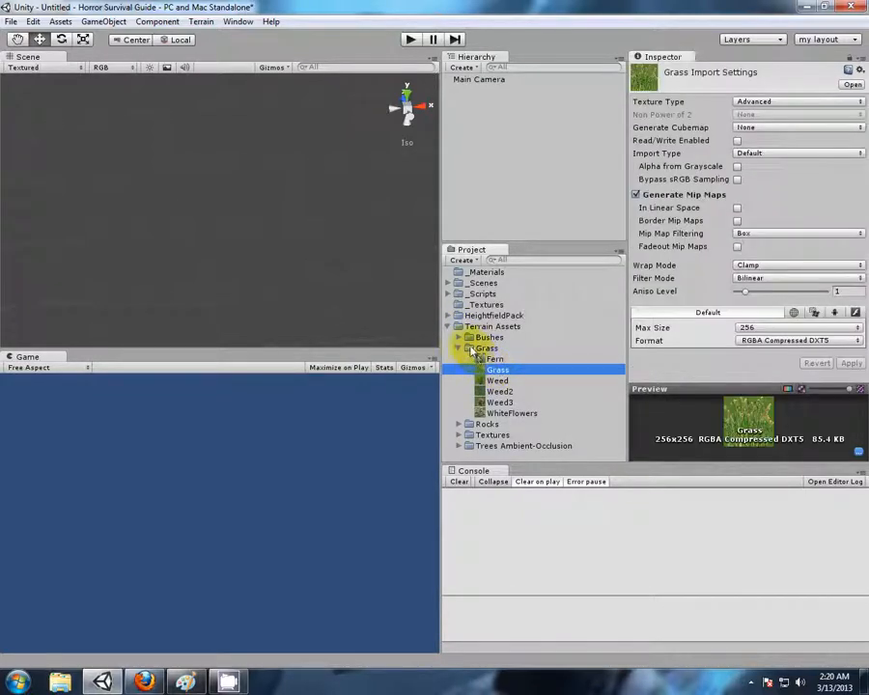
click(460, 349)
Preview the RockMesh model in the Rocks folder, enlarging the preview area and rotating the model
click(460, 359)
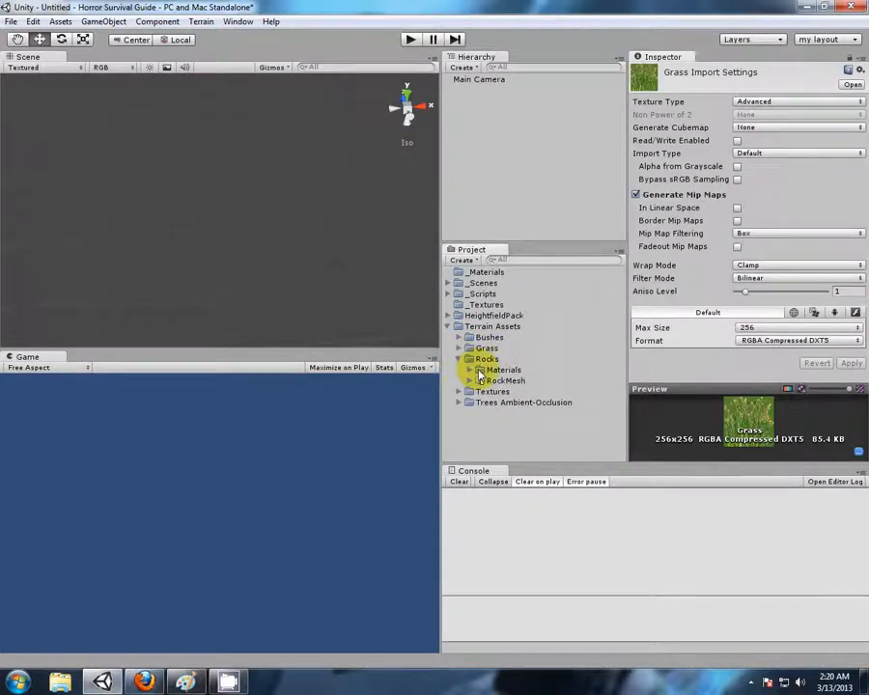
click(482, 381)
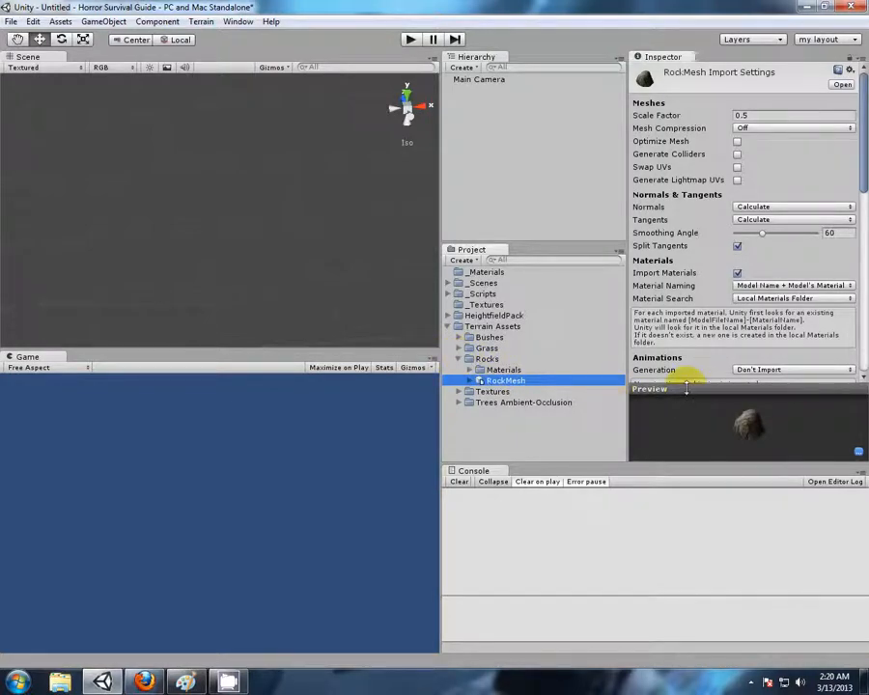
drag(686, 387, 687, 230)
drag(700, 271, 816, 305)
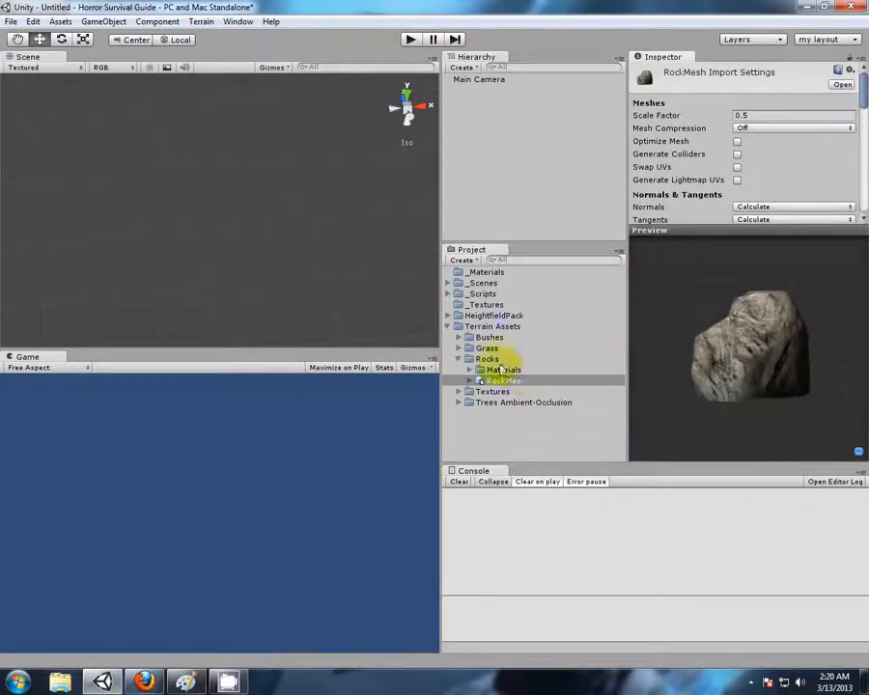
click(460, 359)
Preview ground images in the Textures folder, including Cliff (Grassy), DirtGrass, GoodDirt, Grass (Lawn), Path (Rocky) and Grass&Rock
click(460, 371)
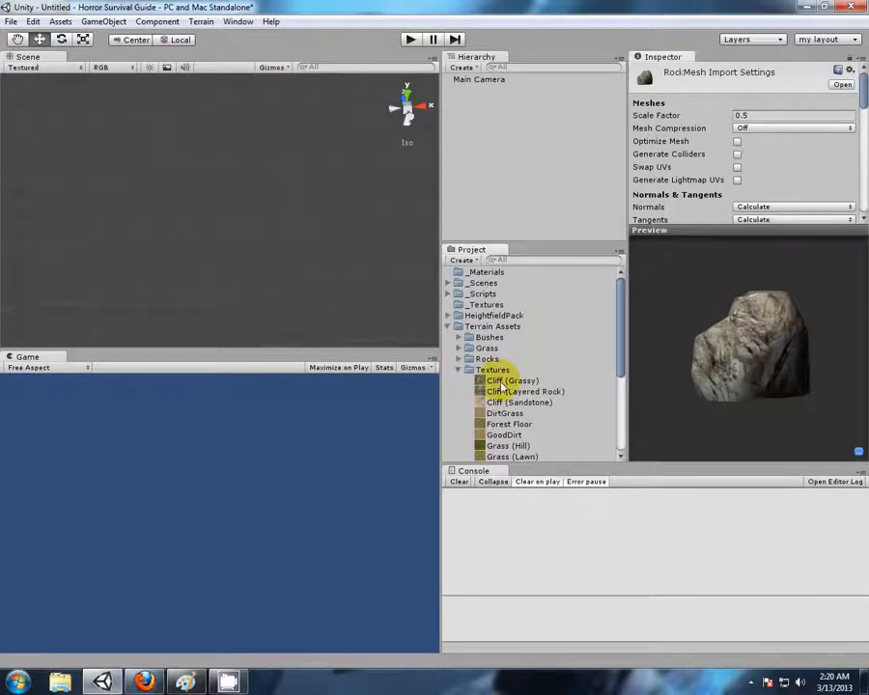
click(493, 381)
click(497, 413)
click(502, 435)
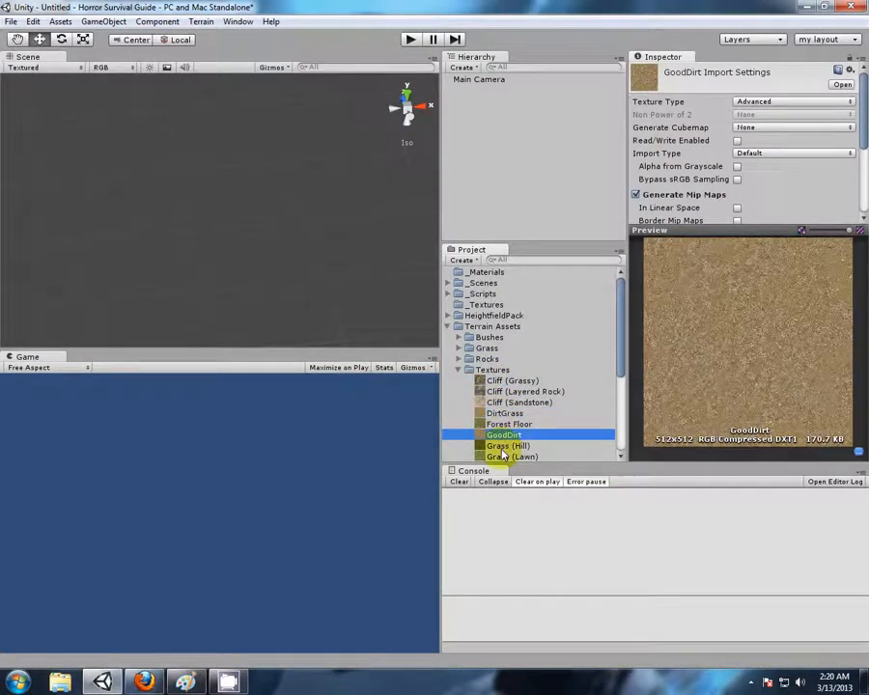
click(503, 456)
scroll(502, 425, down, 3)
click(502, 430)
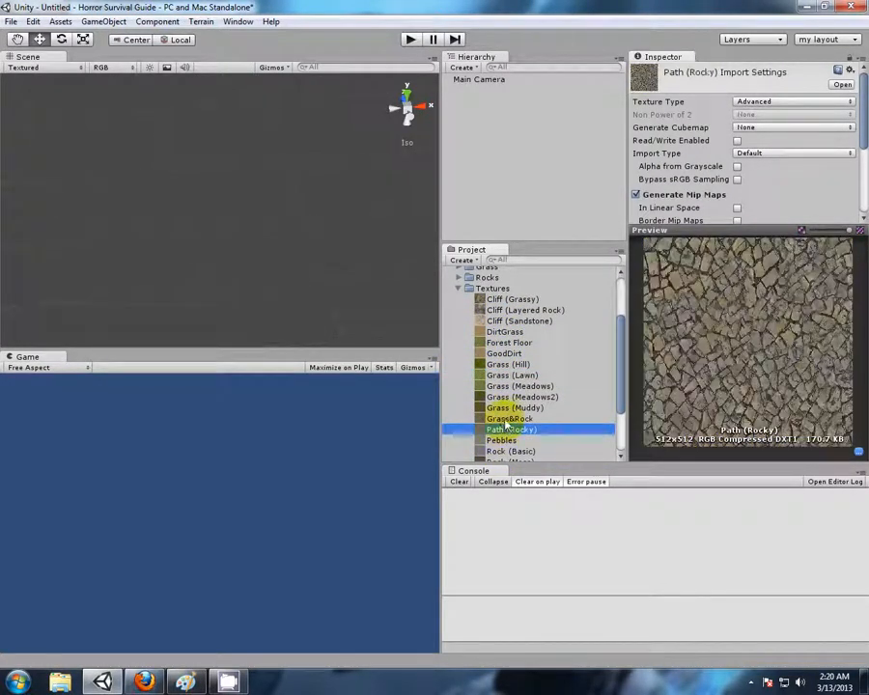
click(504, 418)
click(458, 288)
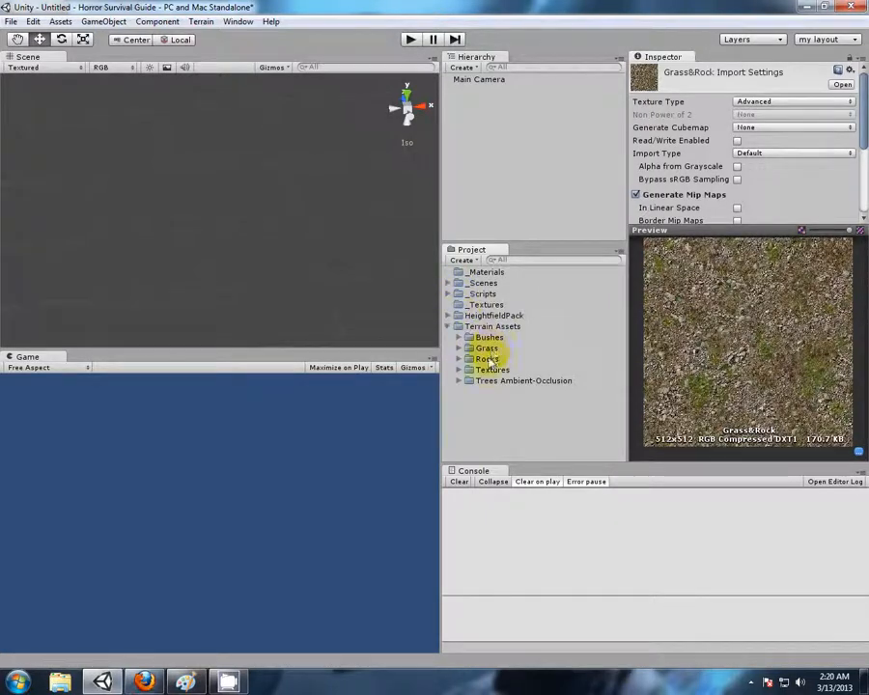
Preview the Alder, BananaPlant and Mimosa models in the Trees Ambient-Occlusion folder, and collapse the Terrain Assets folder
click(460, 381)
click(491, 392)
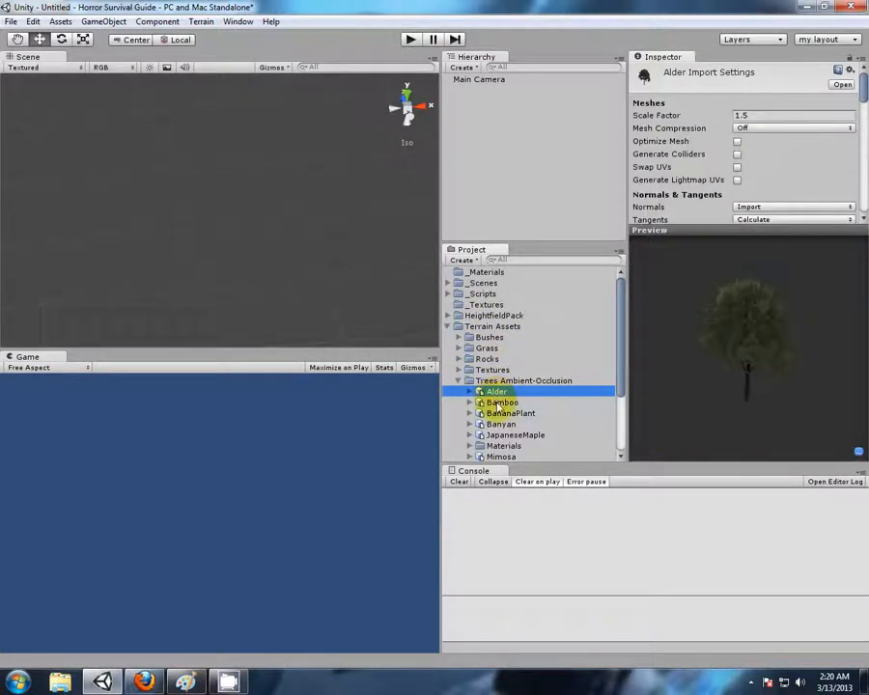
click(497, 413)
click(502, 445)
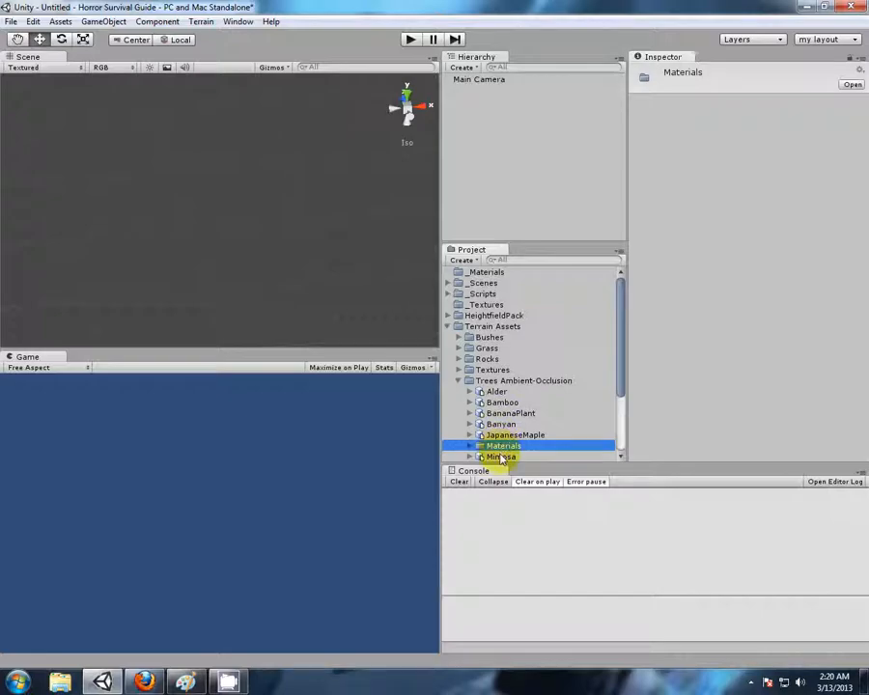
click(499, 456)
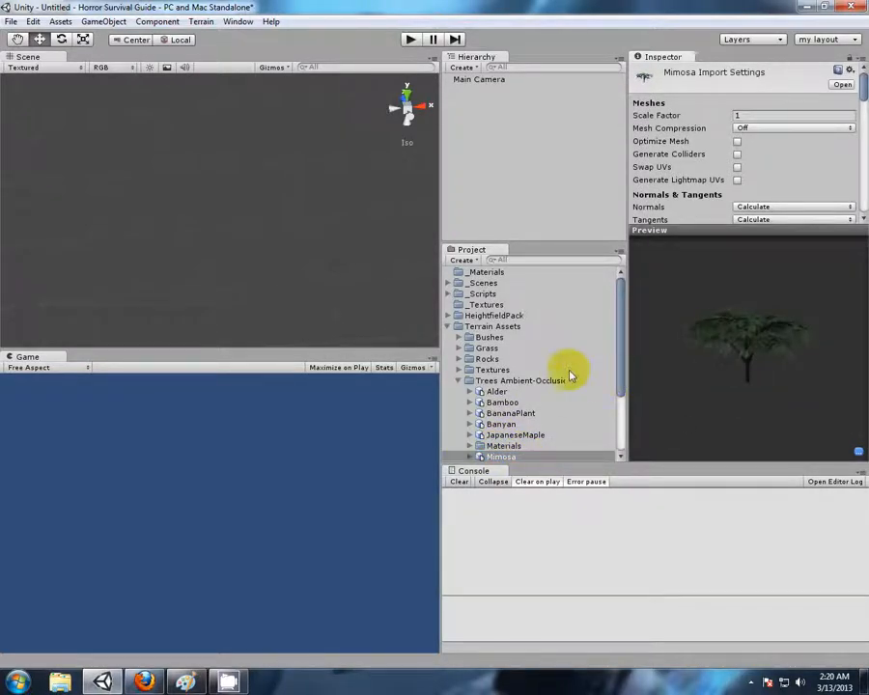
click(460, 379)
click(448, 326)
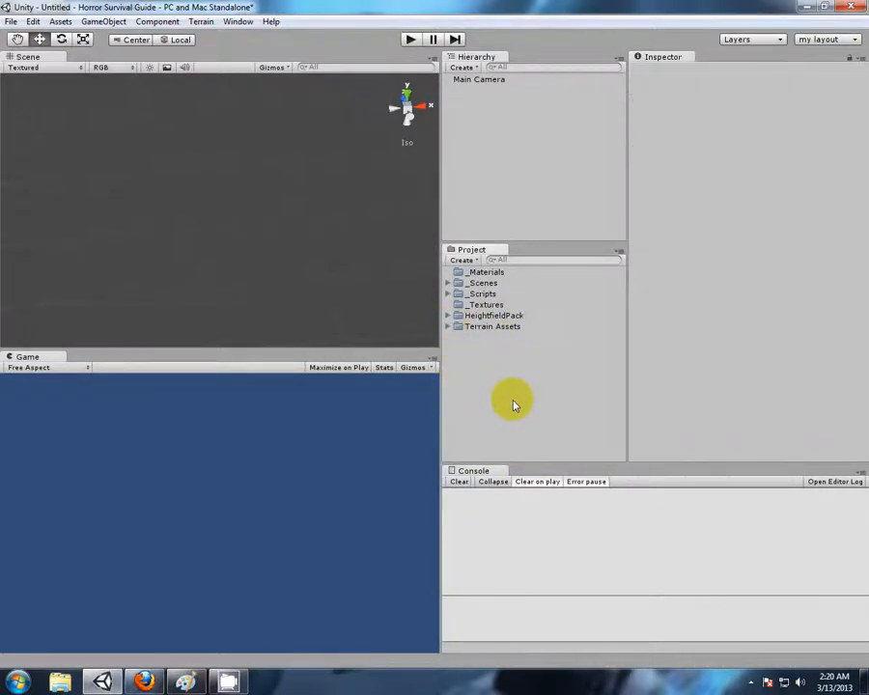
Create a new terrain in the scene and frame it fully in the Scene view
click(199, 23)
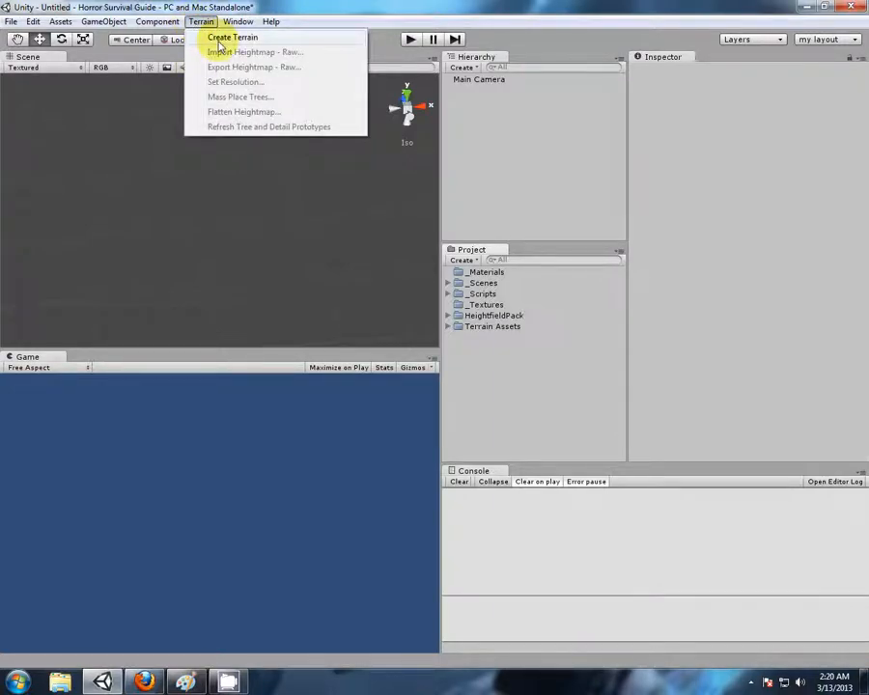
click(219, 41)
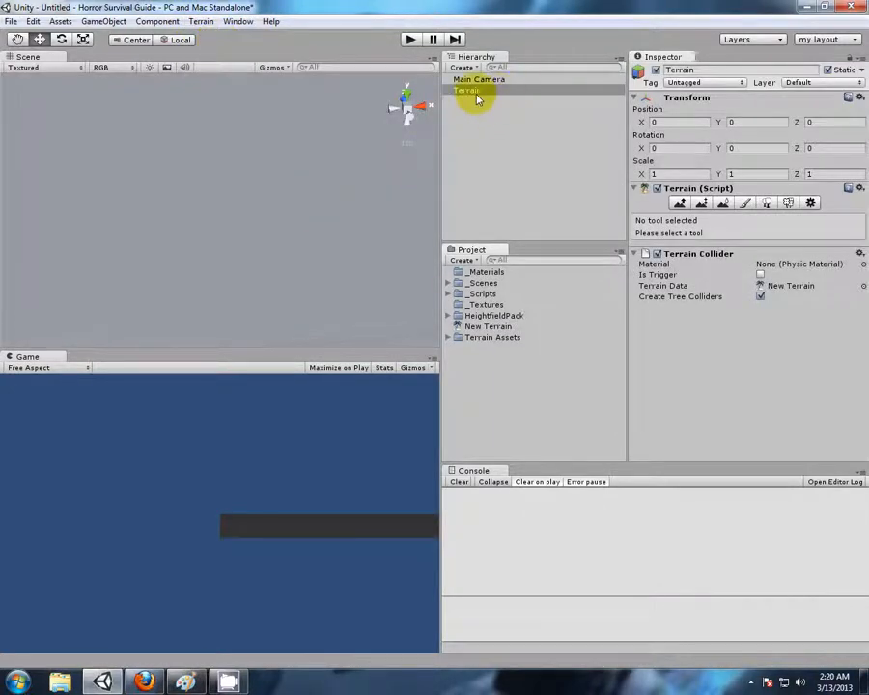
click(468, 91)
key(f)
alt+drag(356, 185, 275, 304)
middle_drag(300, 296, 302, 277)
scroll(294, 262, up, 3)
scroll(297, 259, up, 3)
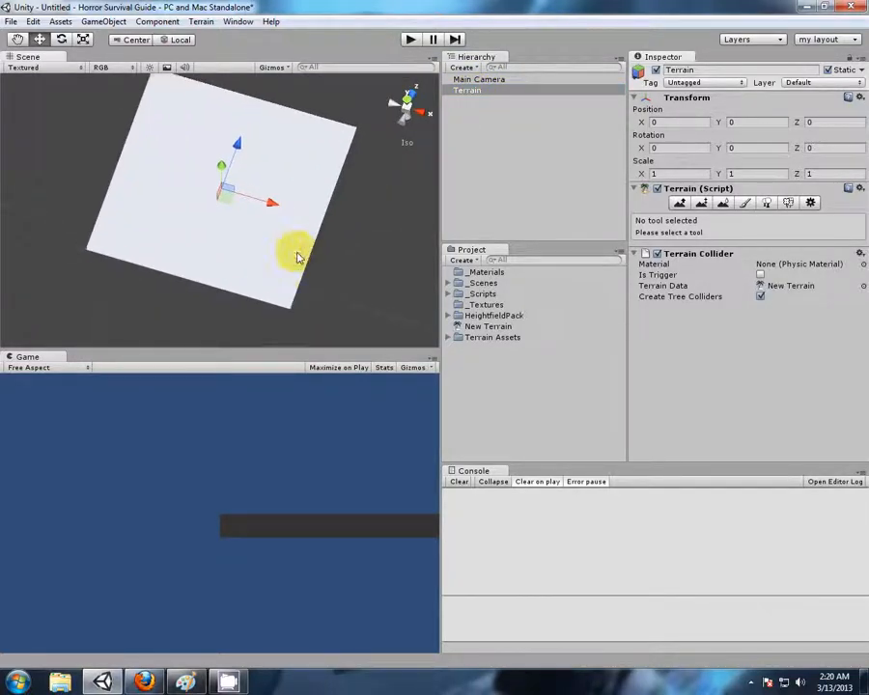
alt+drag(353, 310, 328, 286)
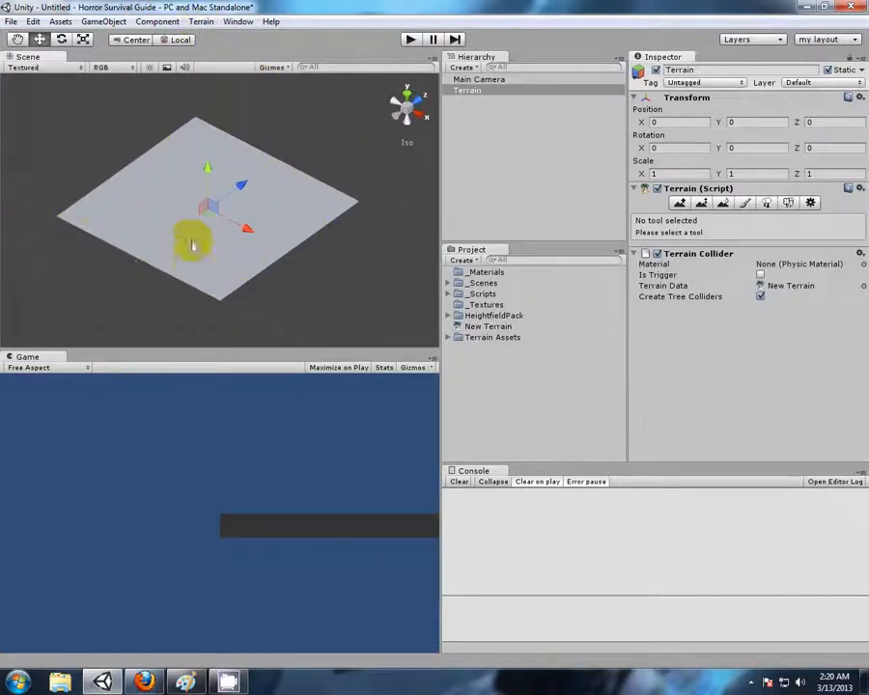
Set the terrain's width and length to 500 in its resolution settings
click(202, 22)
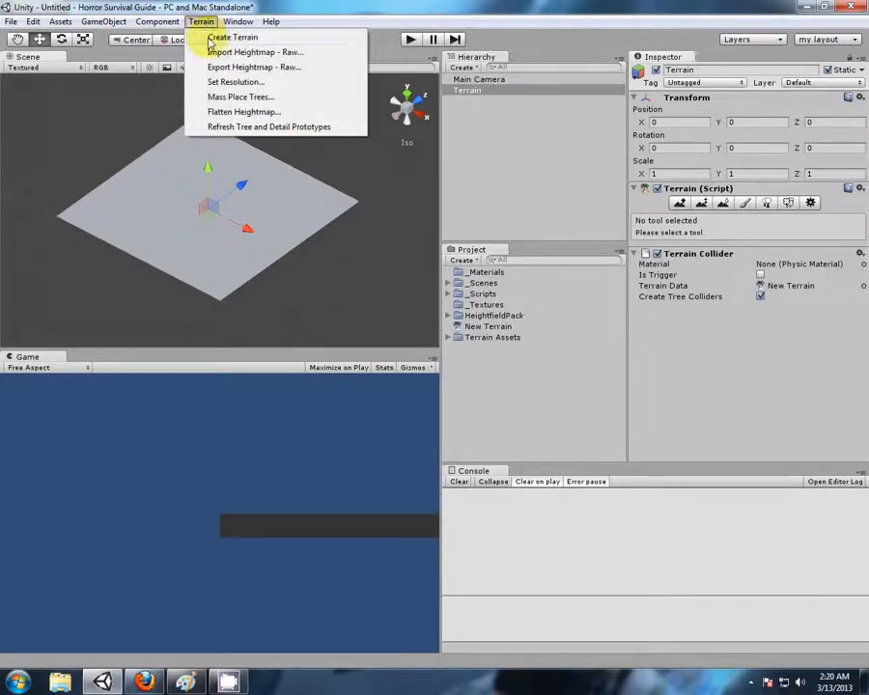
click(221, 82)
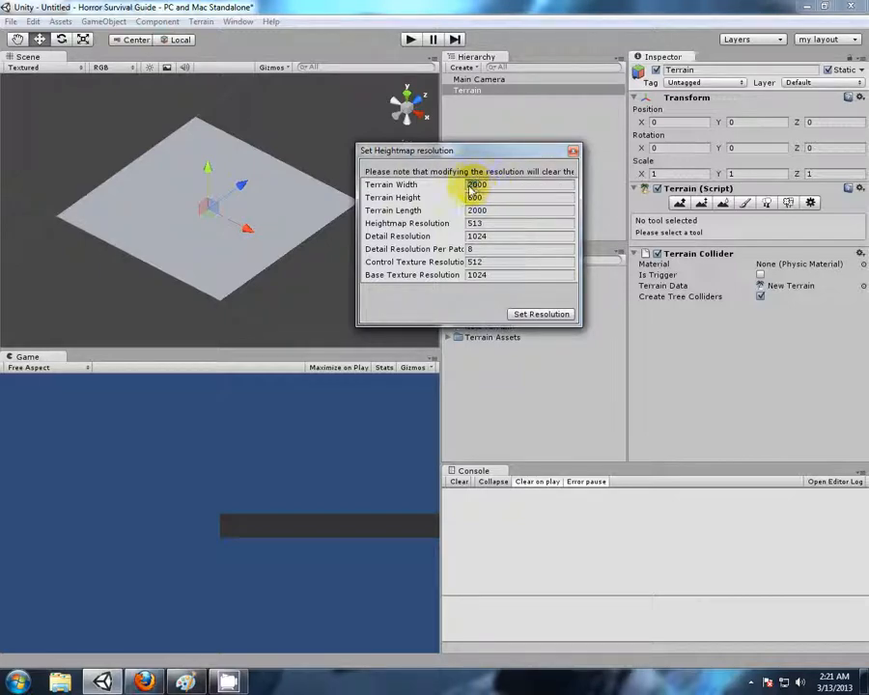
text(500)
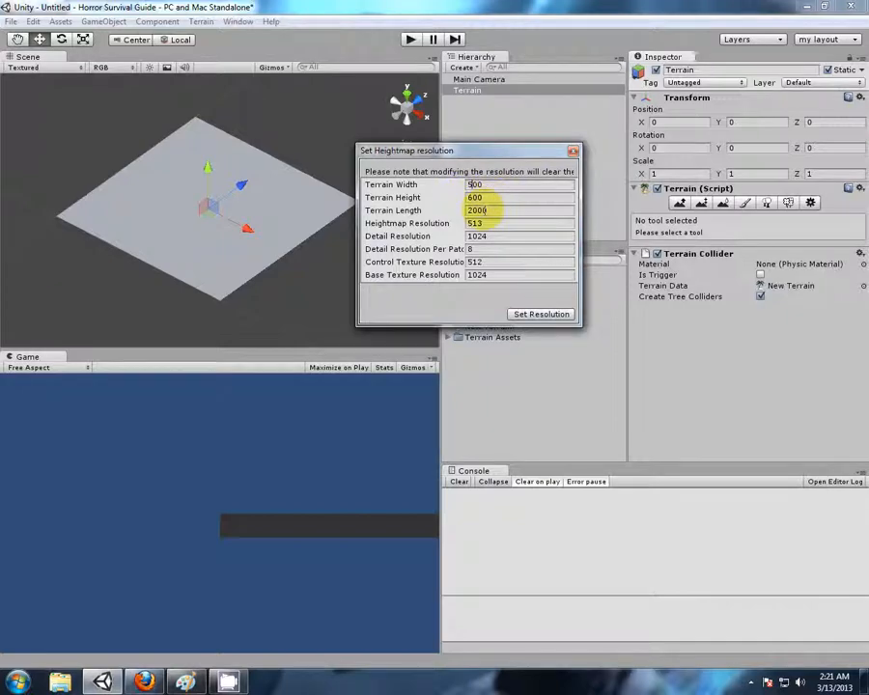
double_click(476, 209)
text(500)
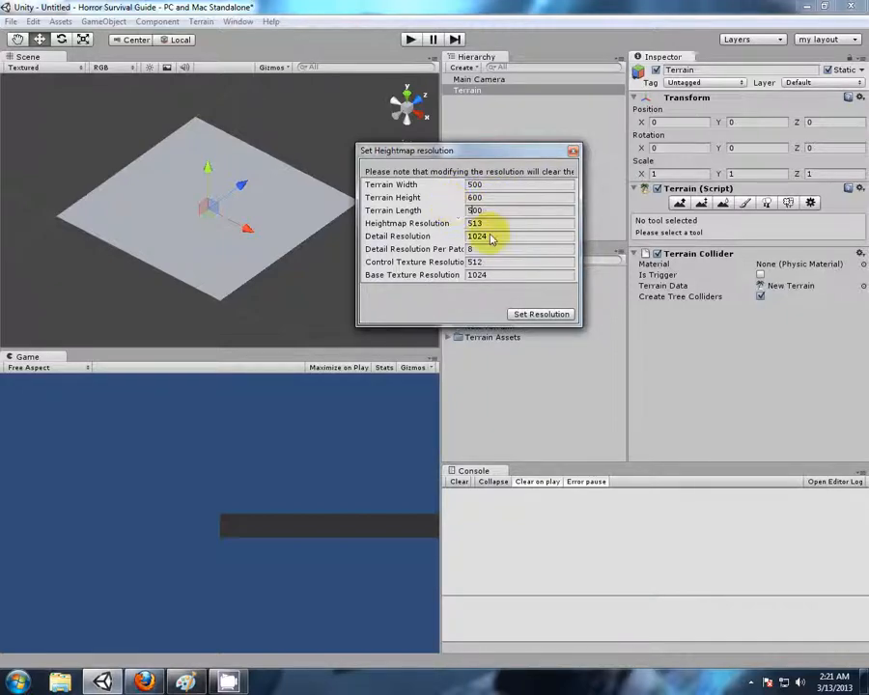
click(537, 314)
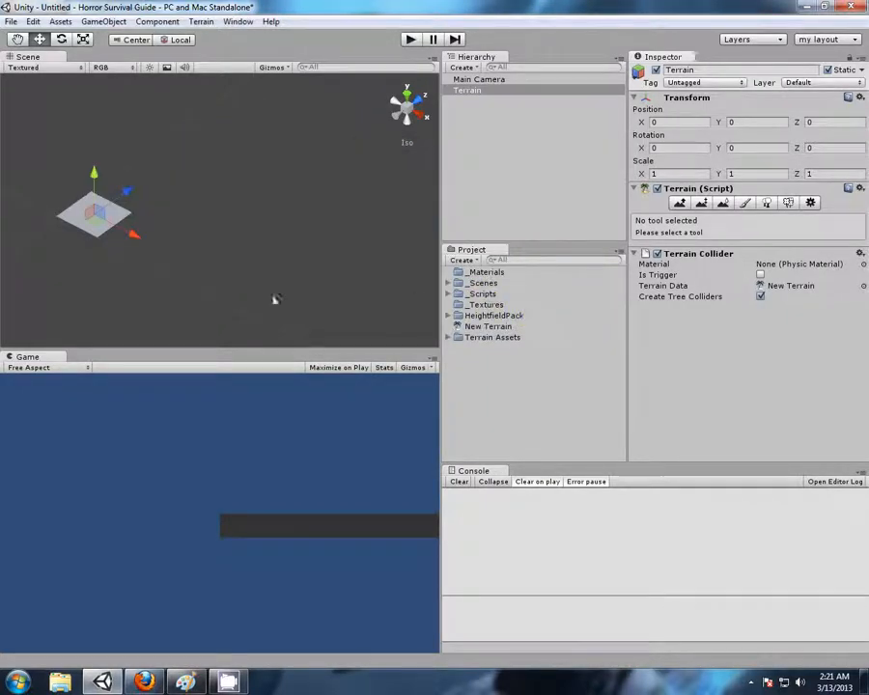
Set the terrain's width and length back to 2000 in its resolution settings
alt+drag(27, 177, 234, 262)
scroll(232, 277, up, 8)
scroll(232, 274, down, 11)
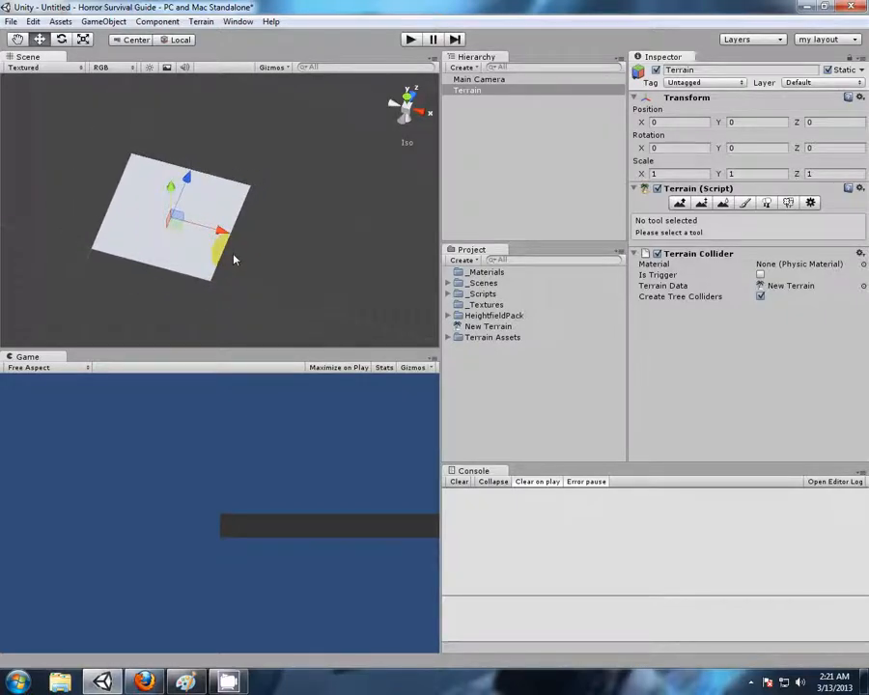
alt+drag(287, 232, 281, 154)
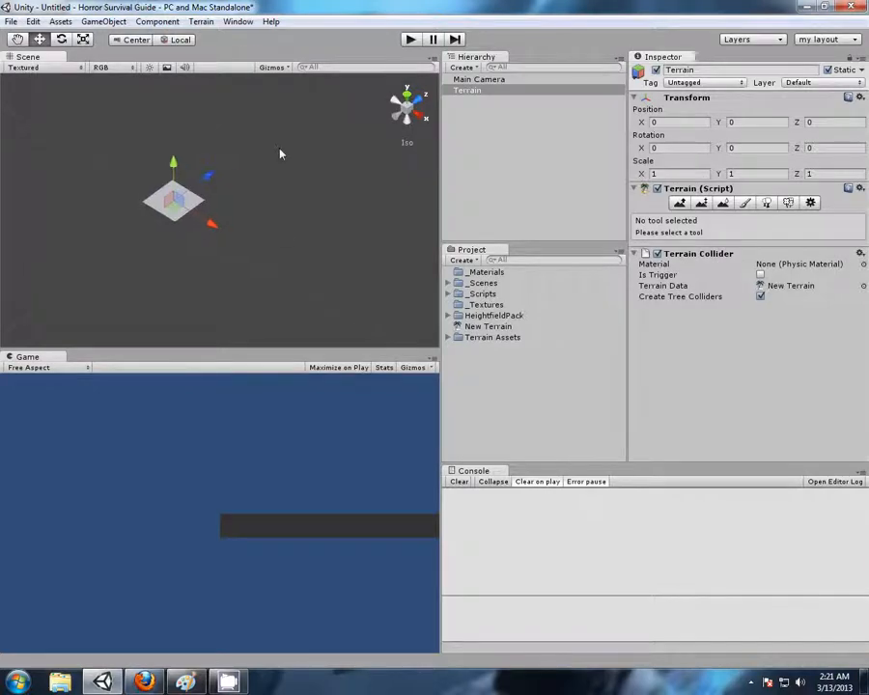
click(200, 20)
click(227, 81)
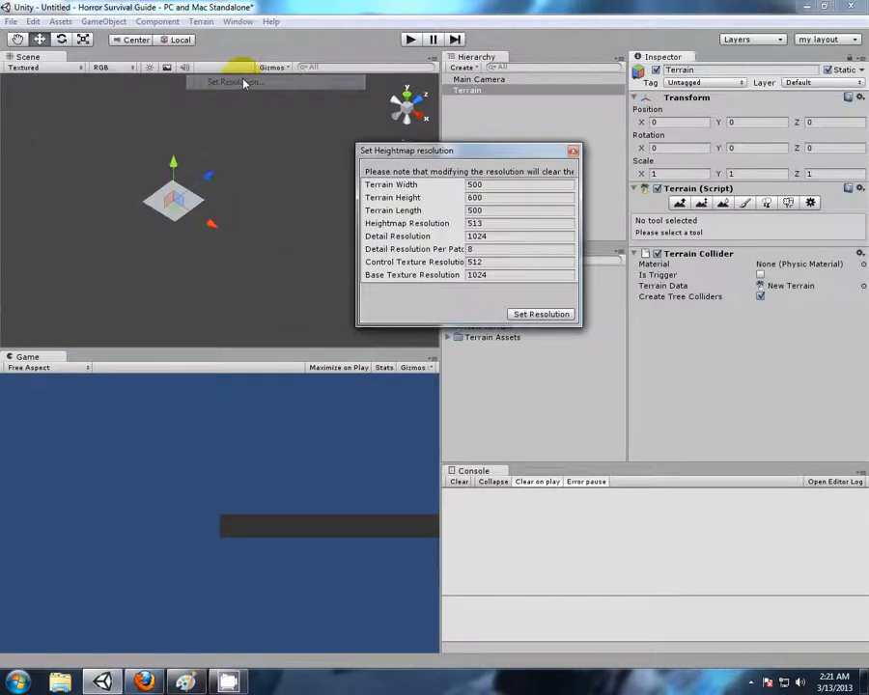
drag(469, 201, 446, 198)
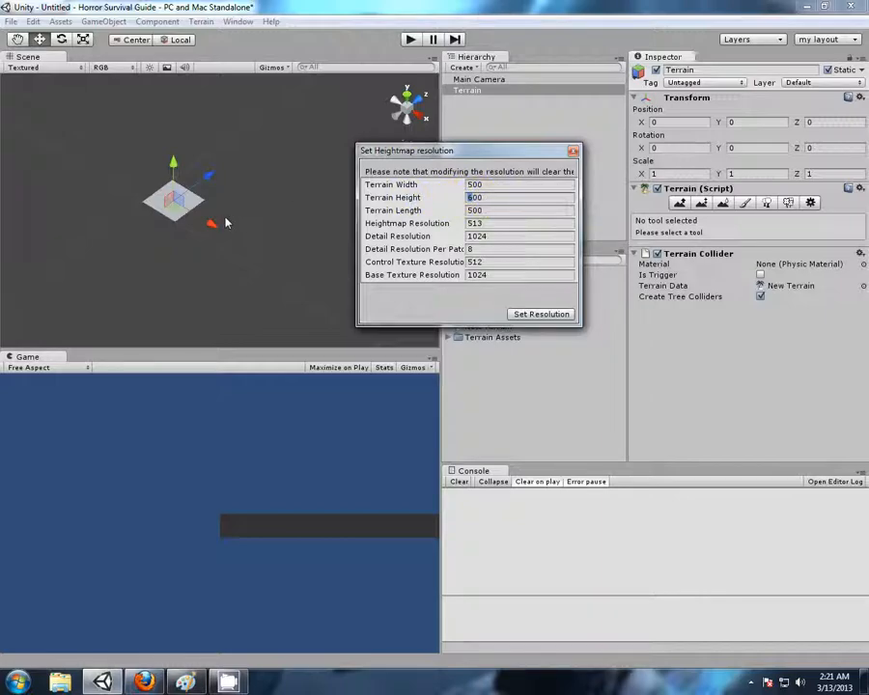
alt+drag(226, 222, 275, 232)
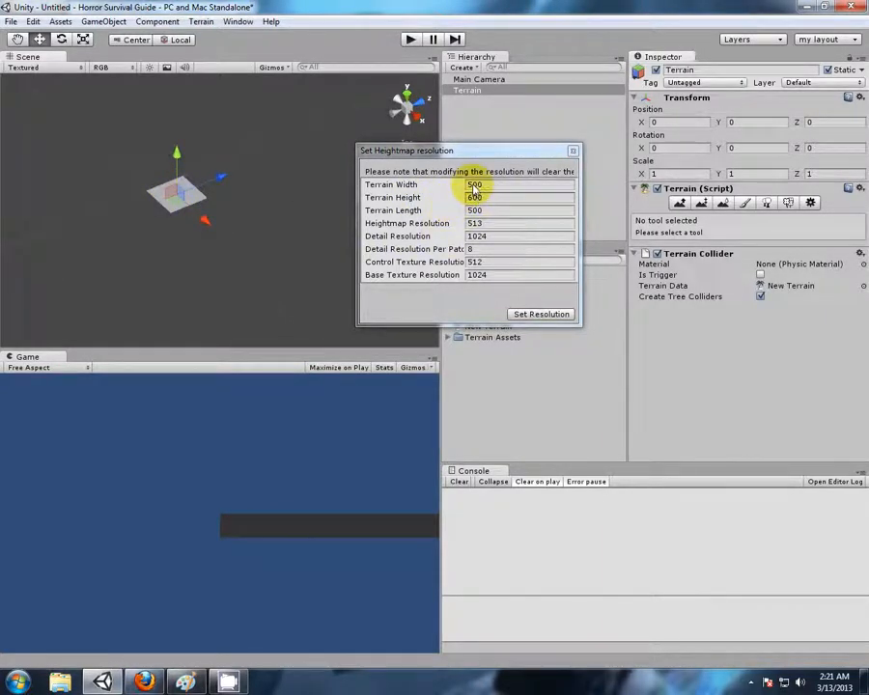
drag(473, 187, 446, 188)
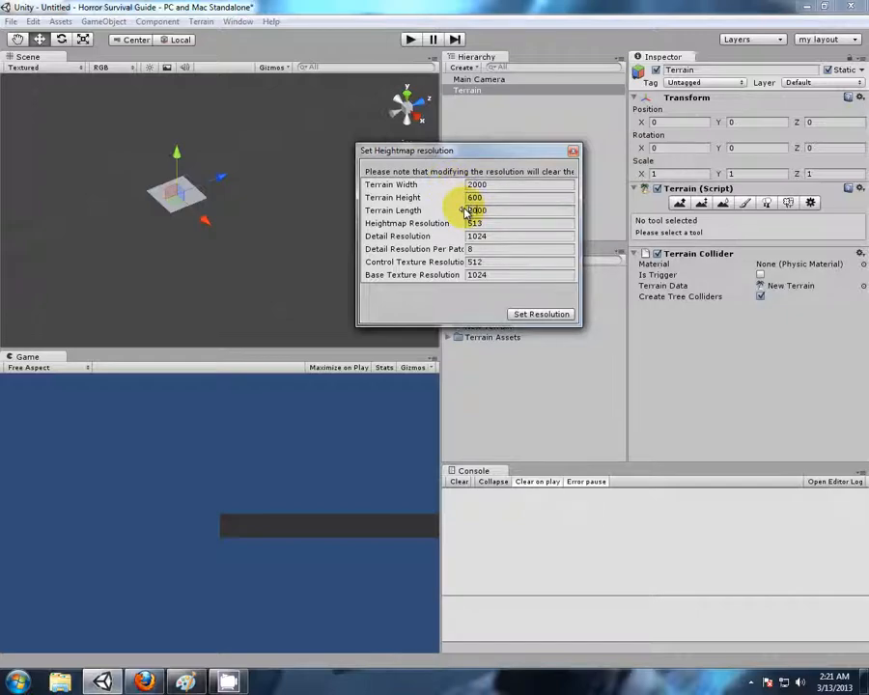
click(521, 313)
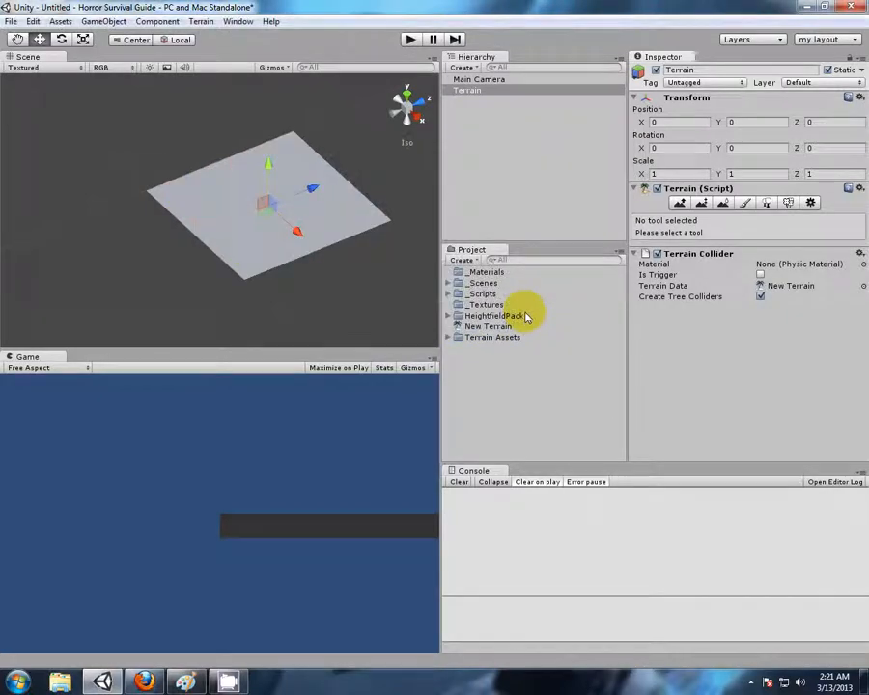
alt+drag(71, 181, 218, 263)
middle_drag(355, 271, 302, 274)
scroll(284, 264, up, 9)
mouse_move(346, 314)
alt+mouse_down()
mouse_move(370, 259)
mouse_move(387, 284)
mouse_move(359, 309)
alt+mouse_up()
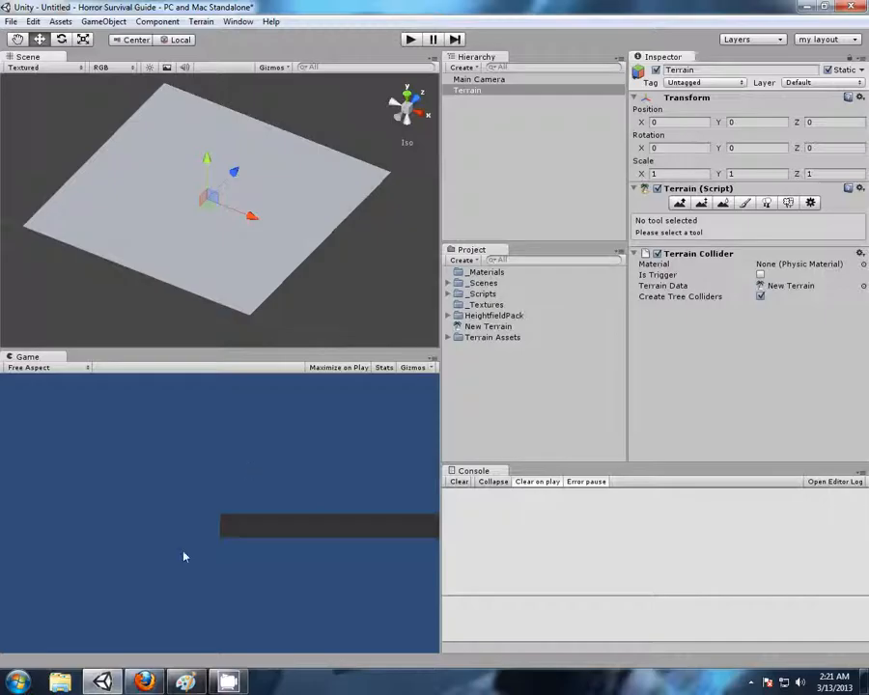
Switch to Firefox and open the Terrain Engine Guide from the Unity documentation's User Manual
click(145, 682)
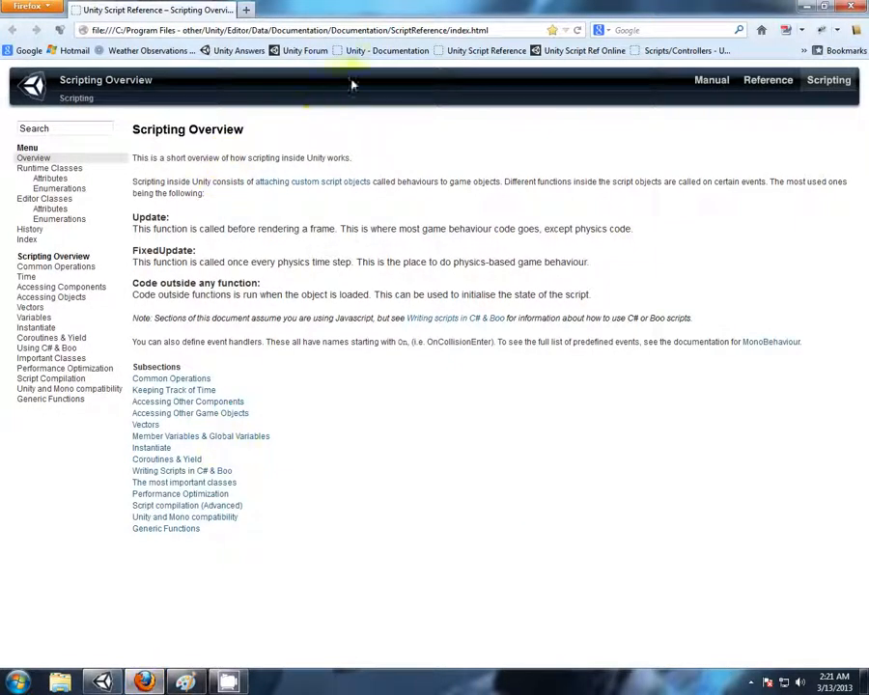
click(387, 51)
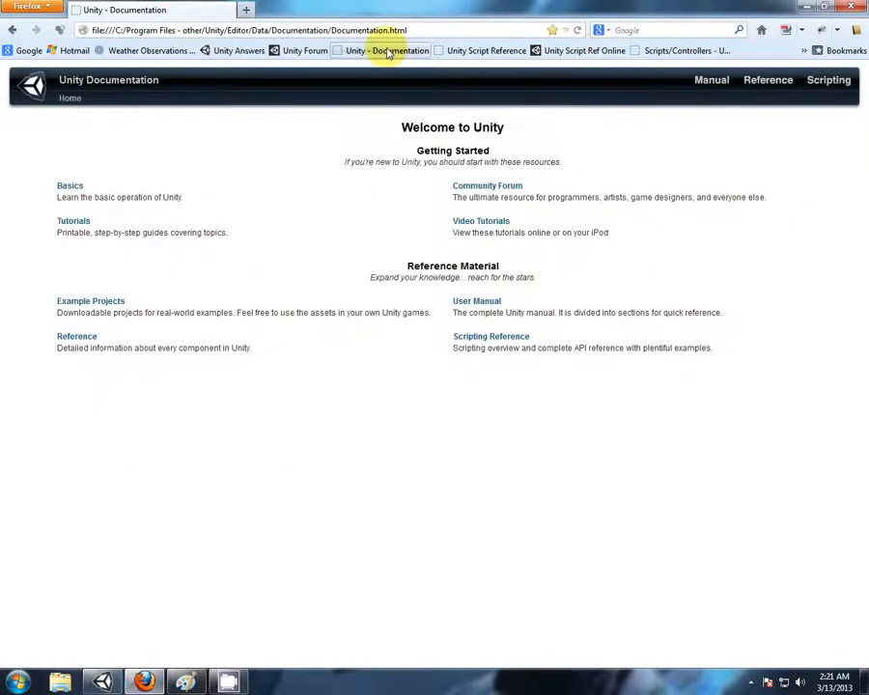
click(495, 305)
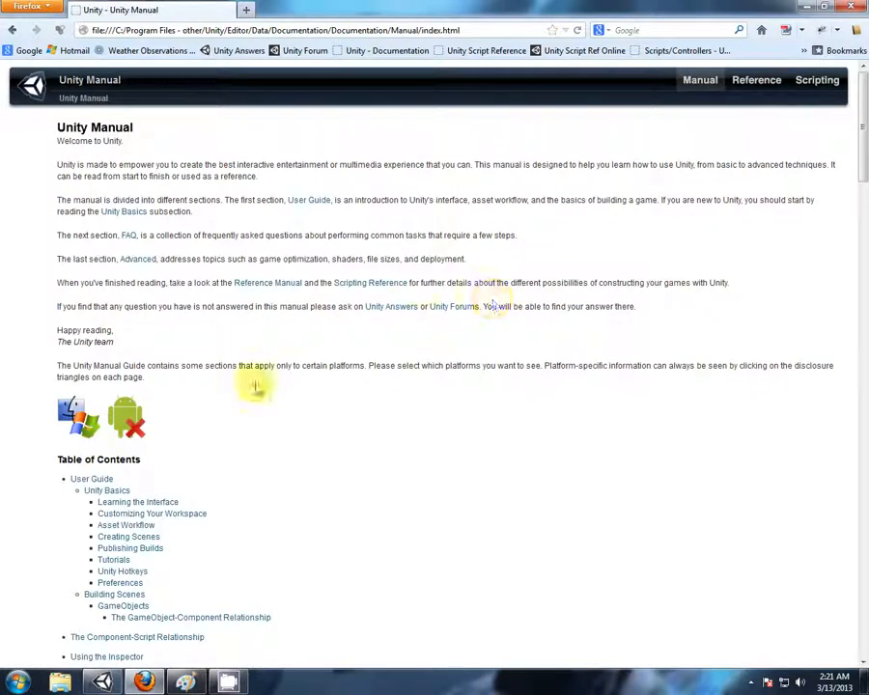
scroll(263, 379, down, 7)
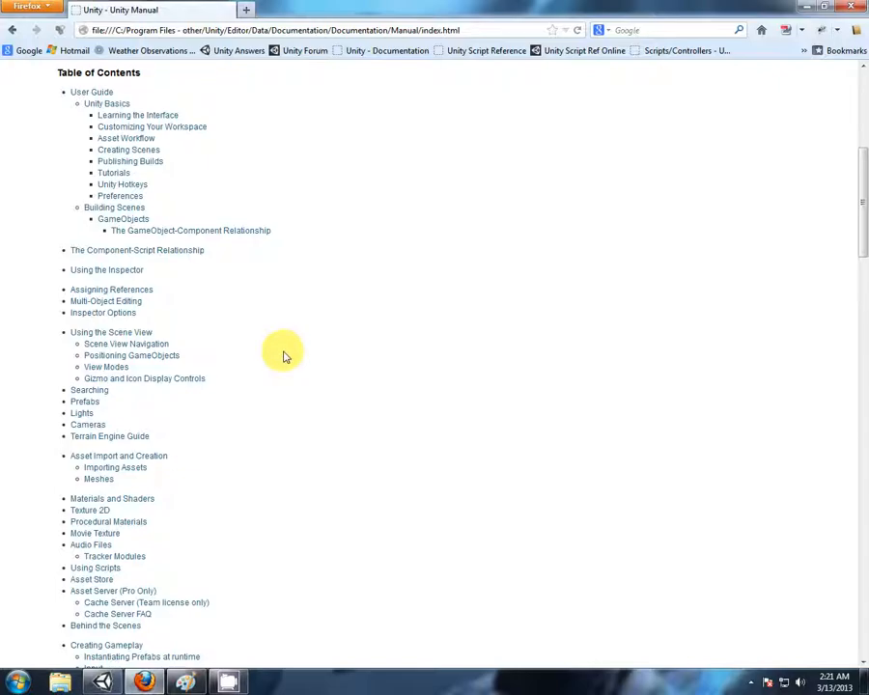
scroll(285, 356, down, 2)
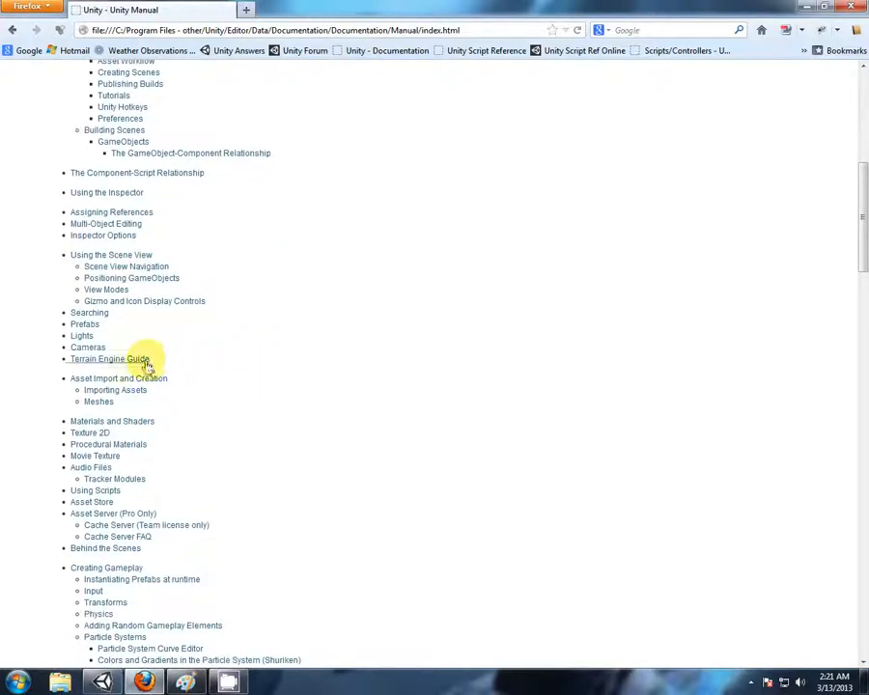
click(143, 367)
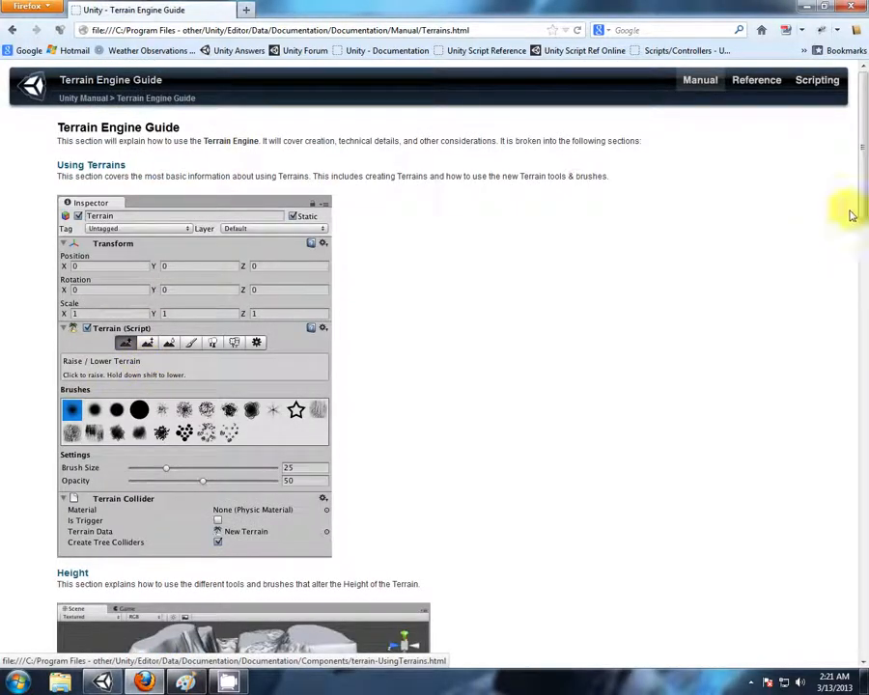
Examine the Height page of the Terrain Engine Guide, then return to the guide and look over its Terrain Textures section
drag(862, 150, 862, 205)
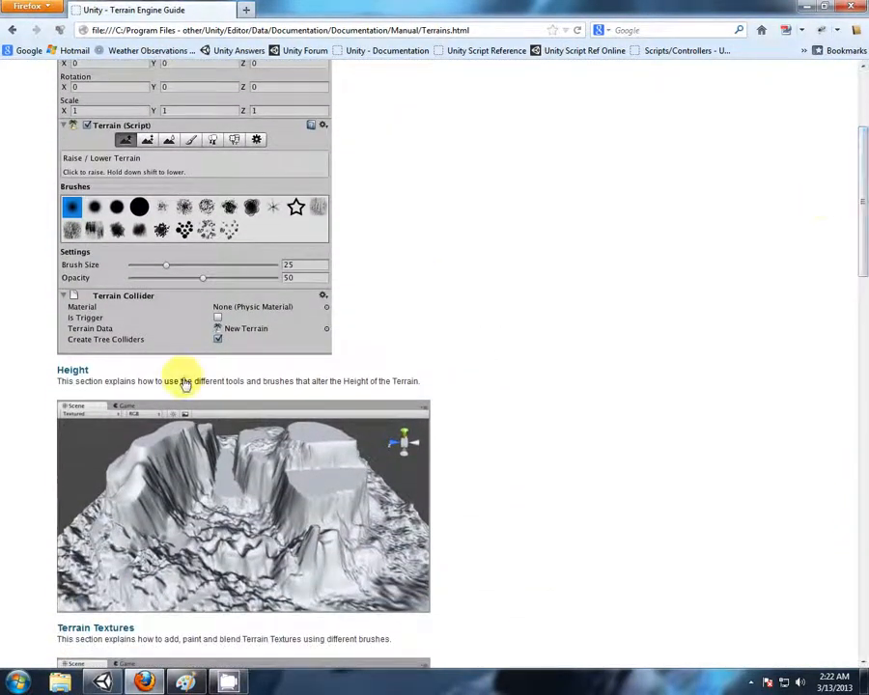
click(73, 372)
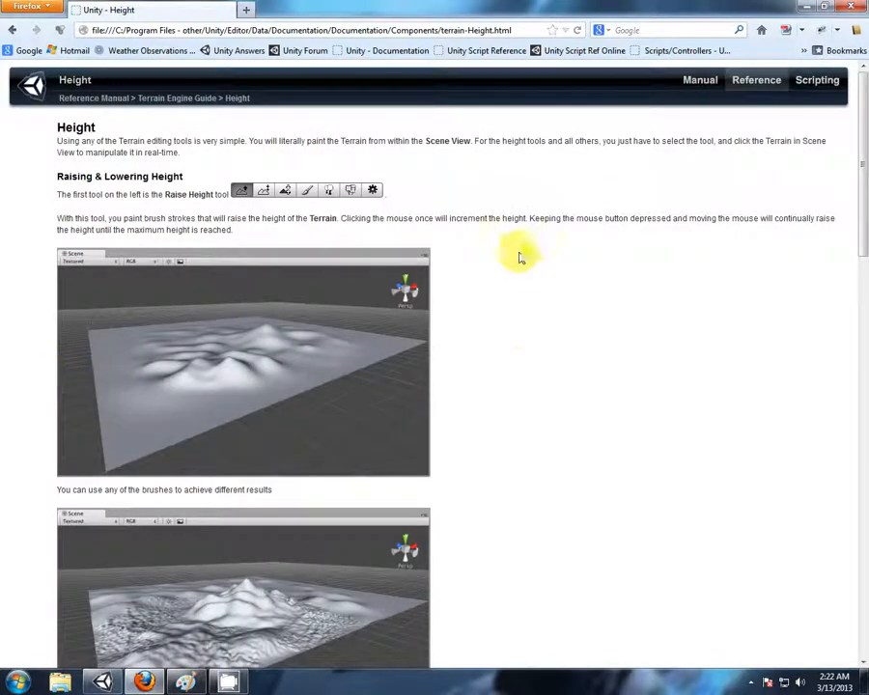
drag(862, 152, 850, 489)
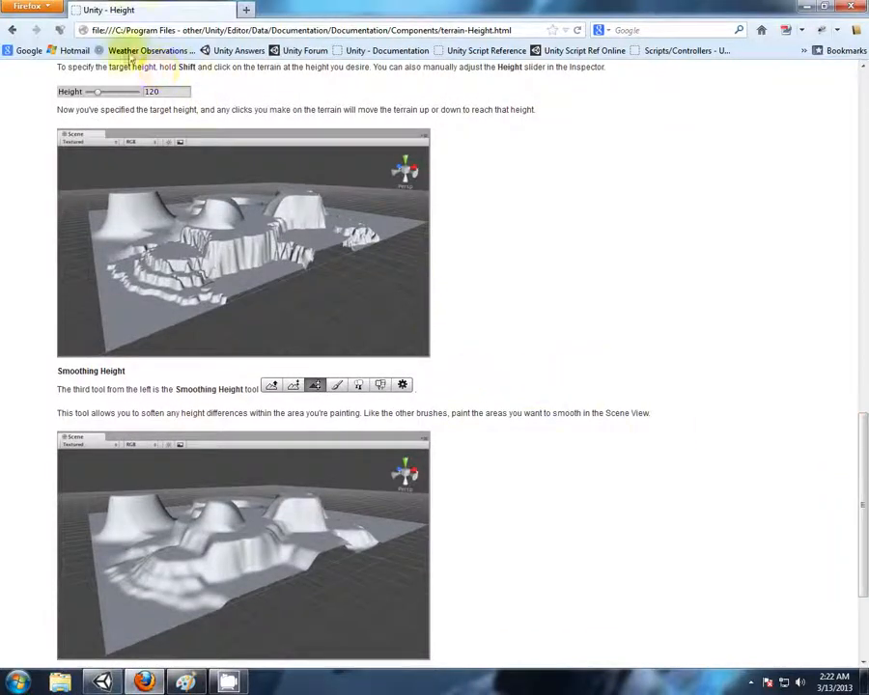
click(14, 31)
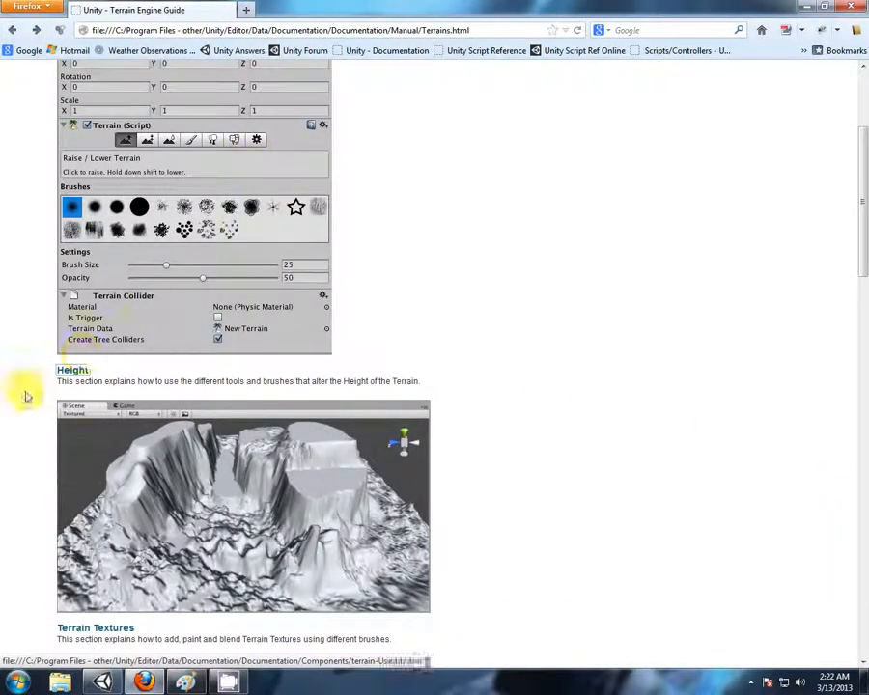
scroll(19, 376, down, 5)
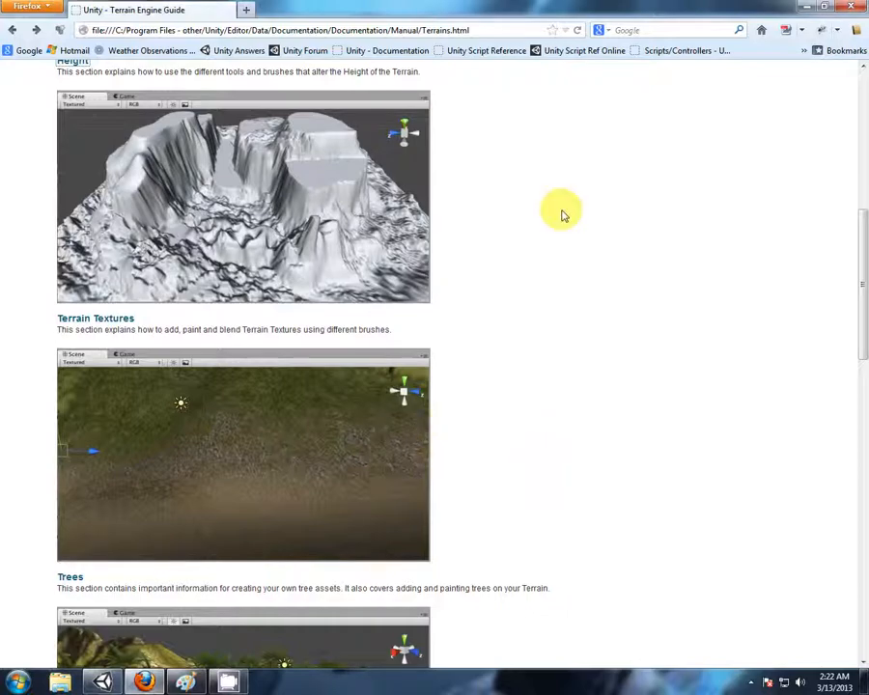
drag(859, 320, 862, 249)
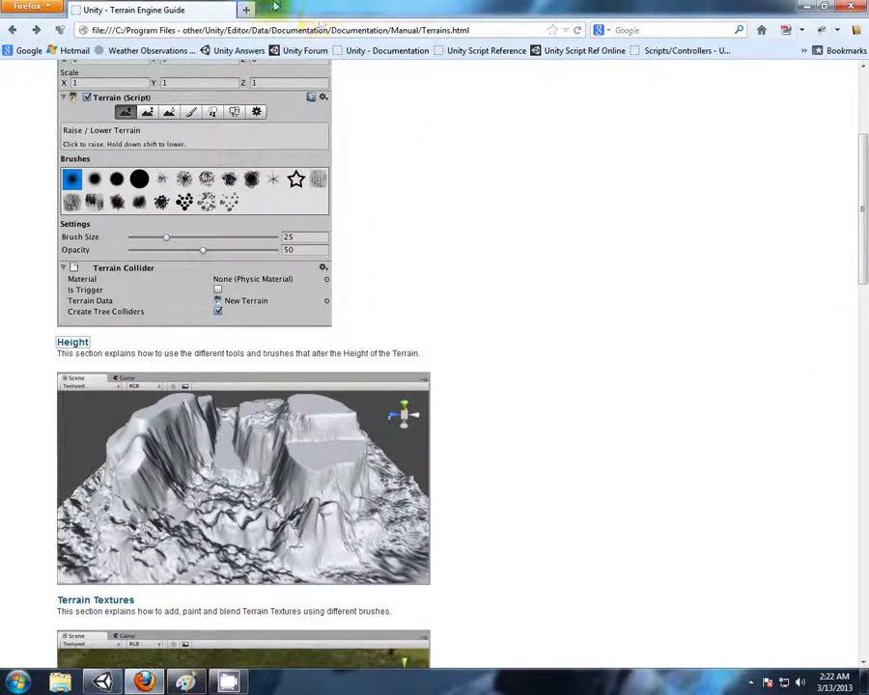
Search Google for "unify community" in a new browser tab and open the Unify Community Wiki's Scripts page
click(248, 11)
click(20, 50)
click(245, 299)
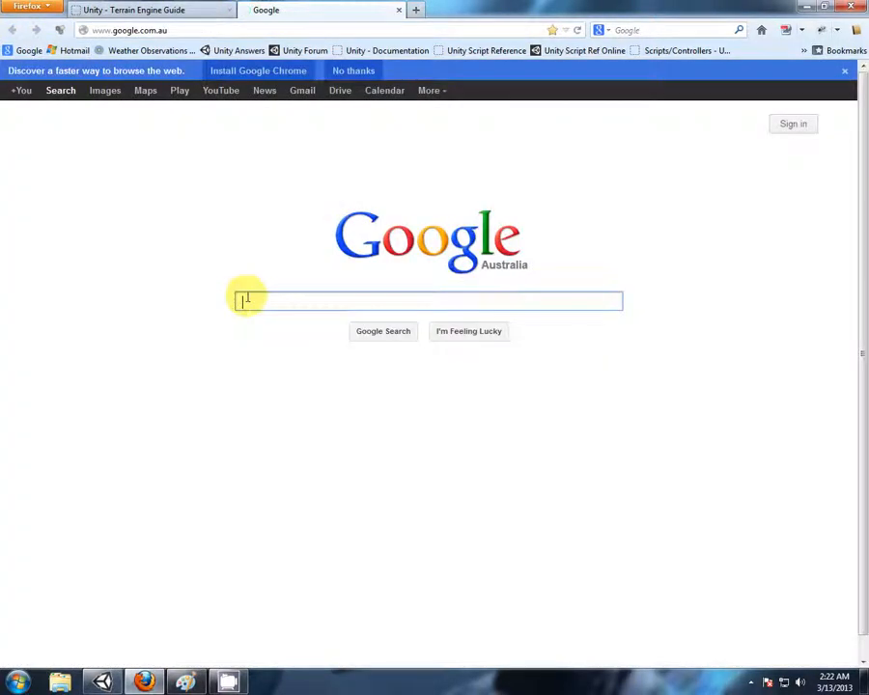
text(unify)
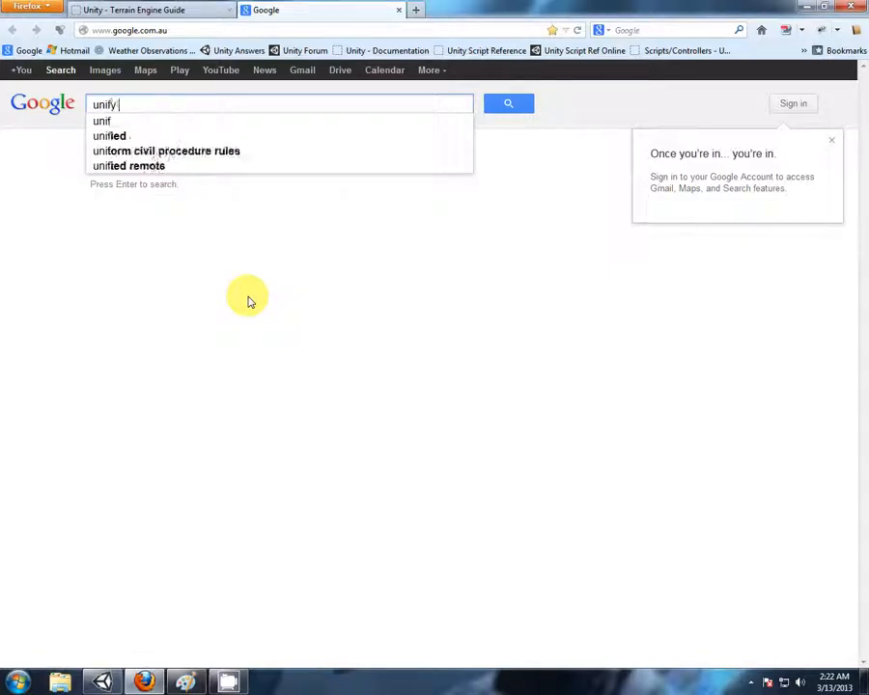
text( community)
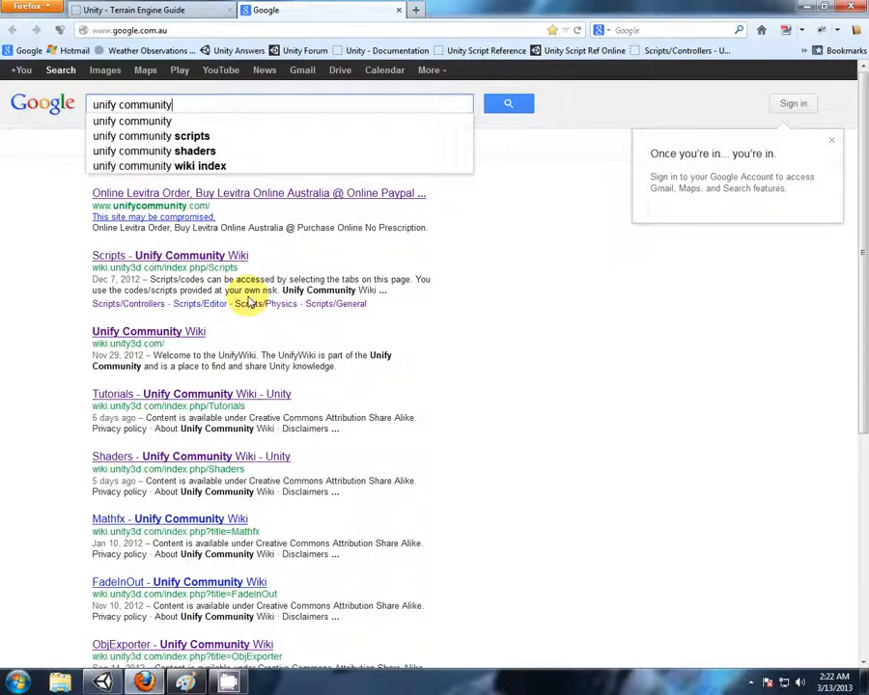
click(209, 254)
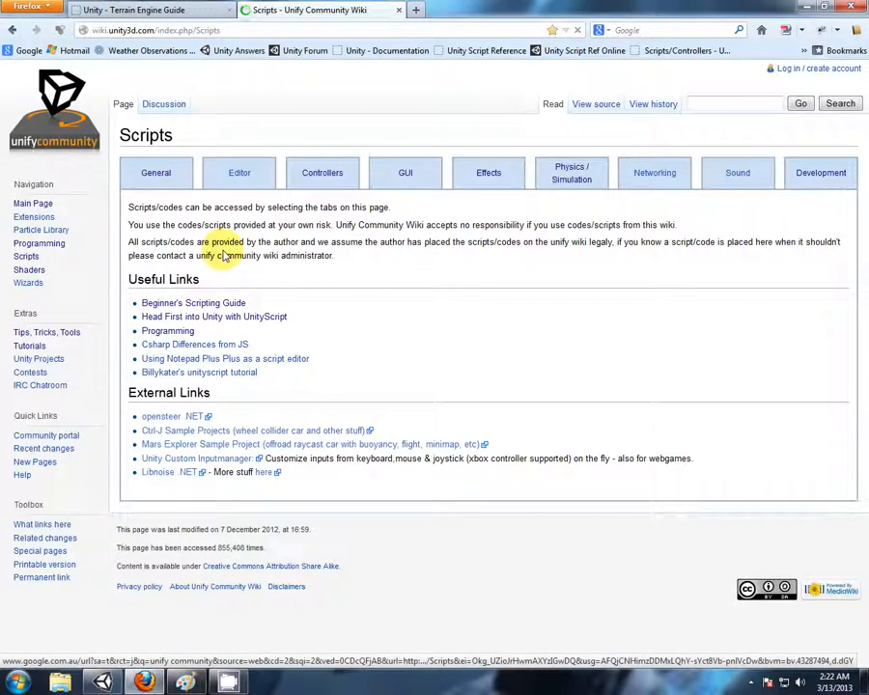
Open the Terrain tutorial from the wiki's Tutorials page and examine its heightmap, detail and control texture resolution sections
click(29, 346)
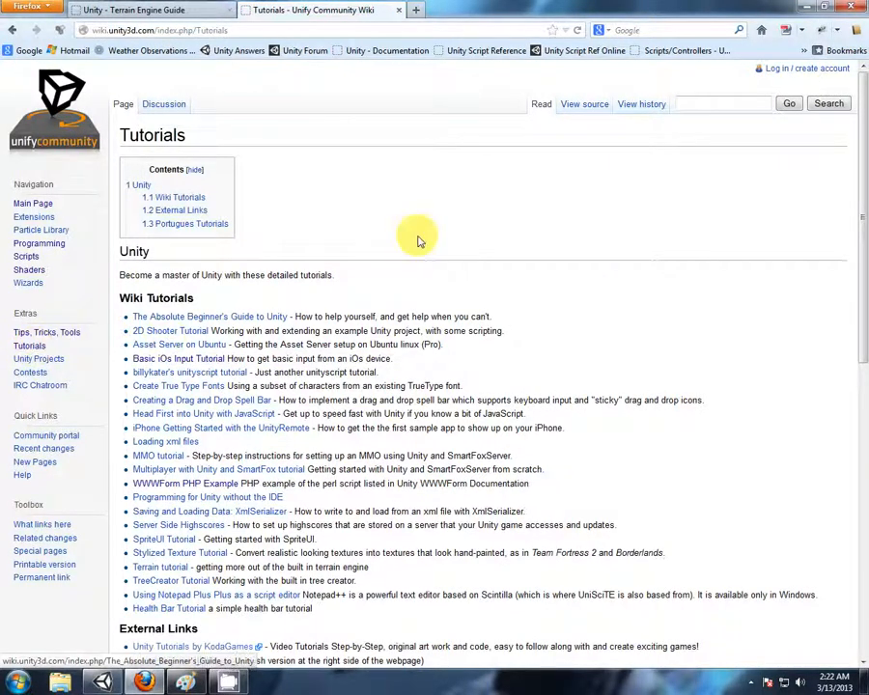
scroll(417, 236, down, 3)
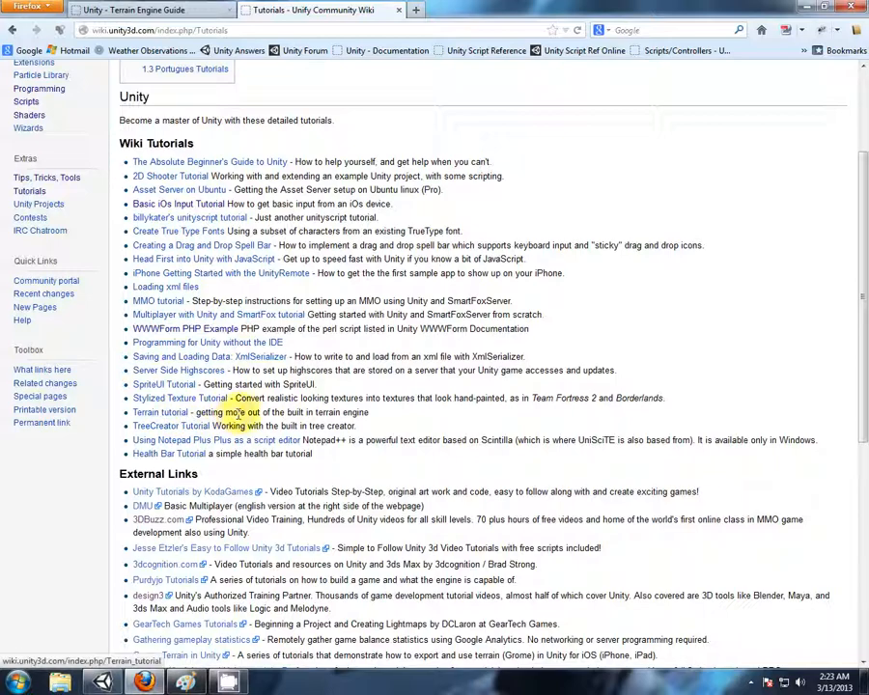
drag(191, 412, 301, 412)
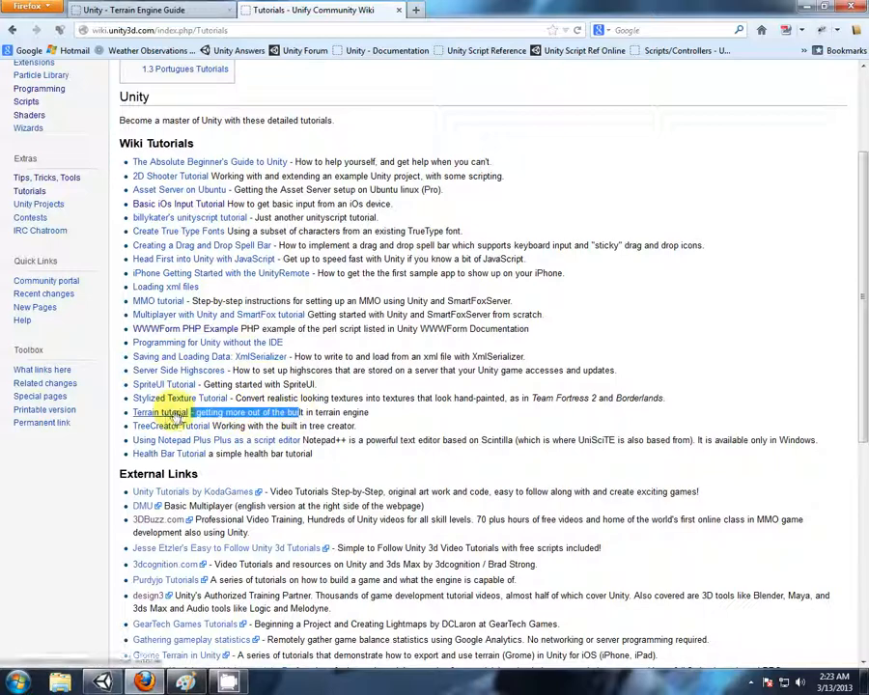
click(172, 413)
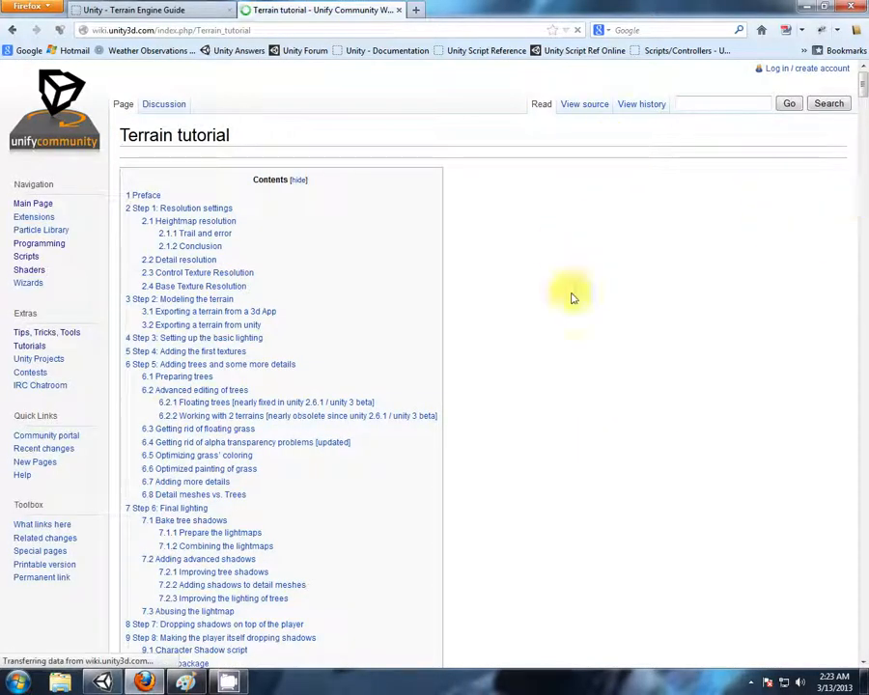
scroll(545, 290, down, 5)
scroll(529, 284, down, 9)
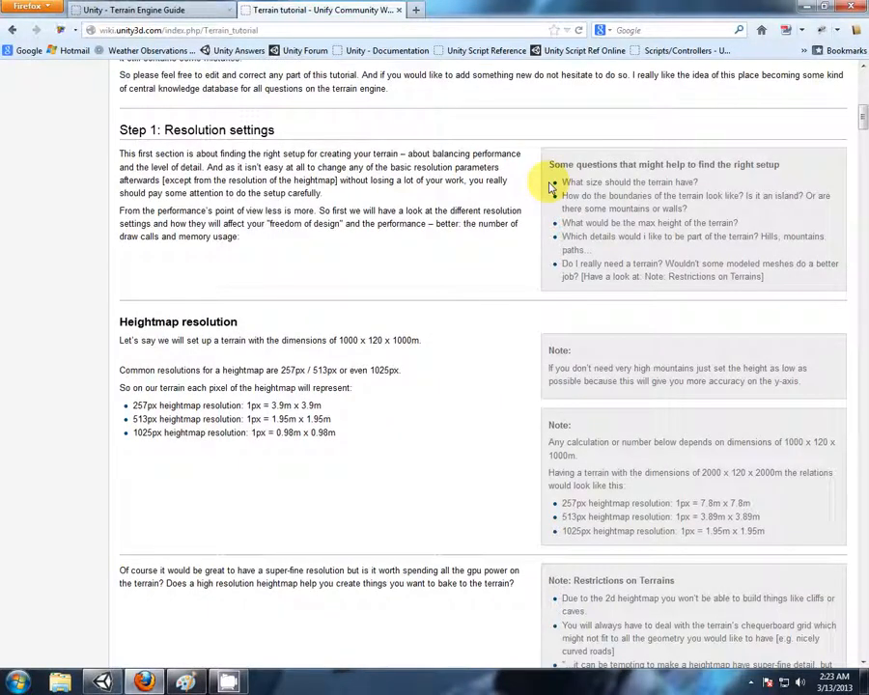
scroll(552, 186, down, 11)
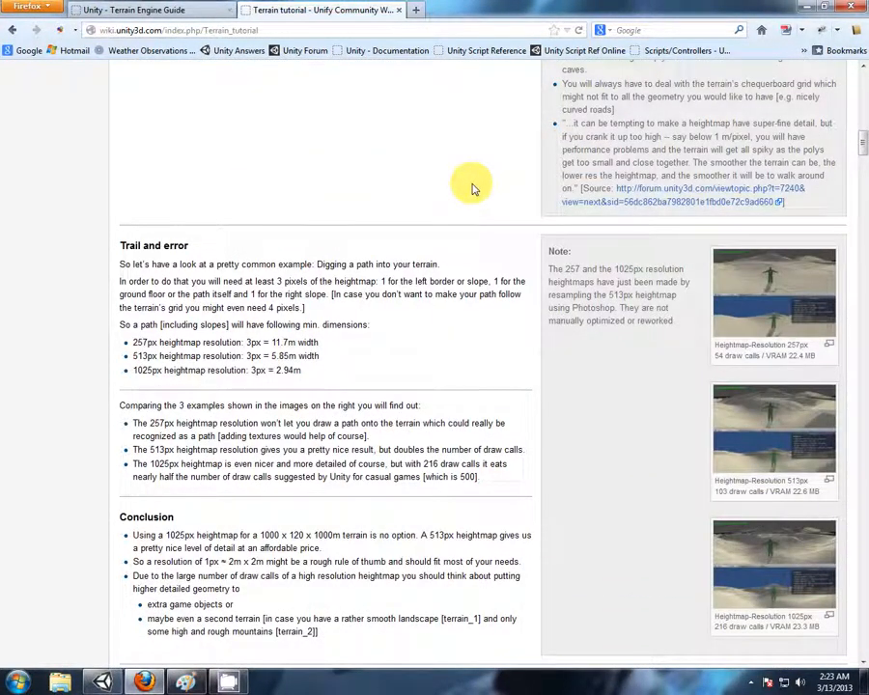
scroll(473, 190, down, 11)
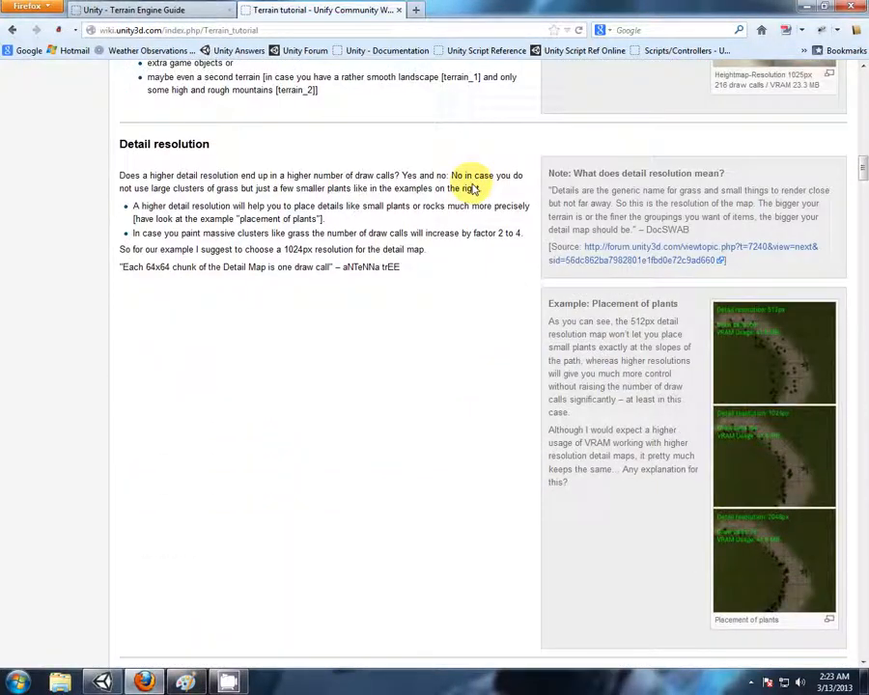
scroll(471, 186, down, 8)
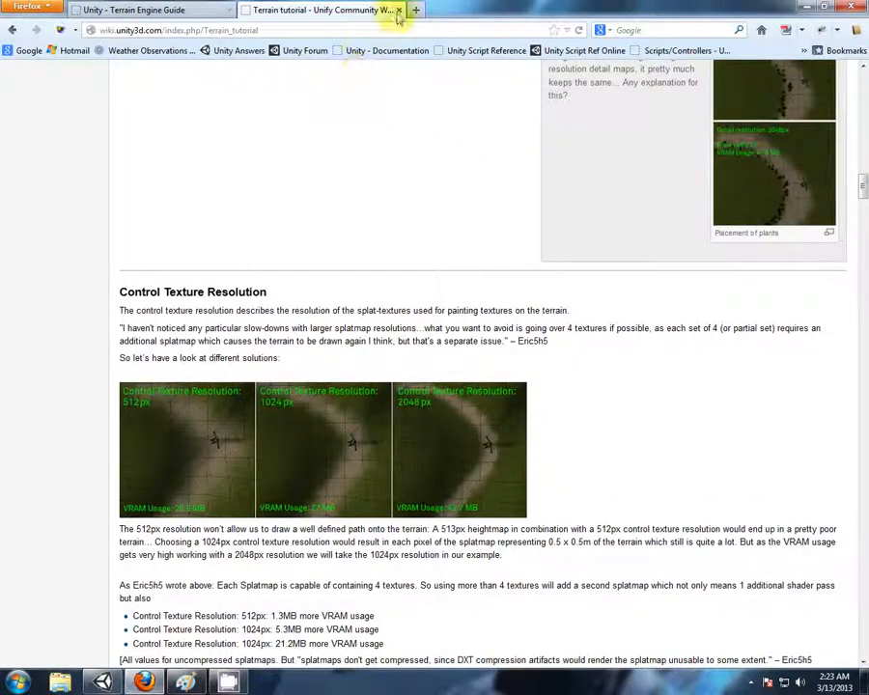
Search Google for "unity cookie" in a new browser tab, open the site's Tutorials page and look through the listed tutorials
click(414, 9)
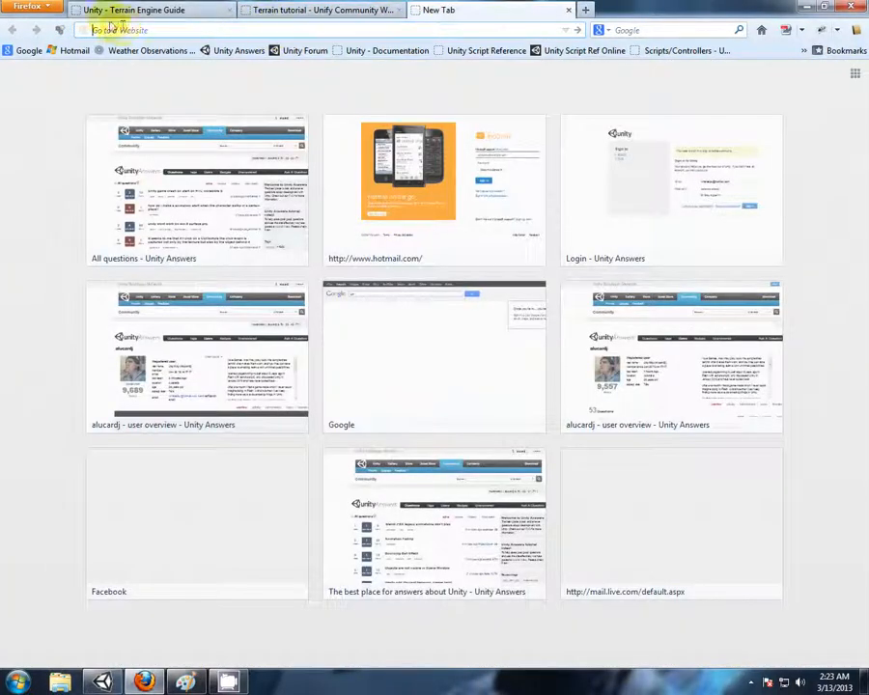
click(21, 51)
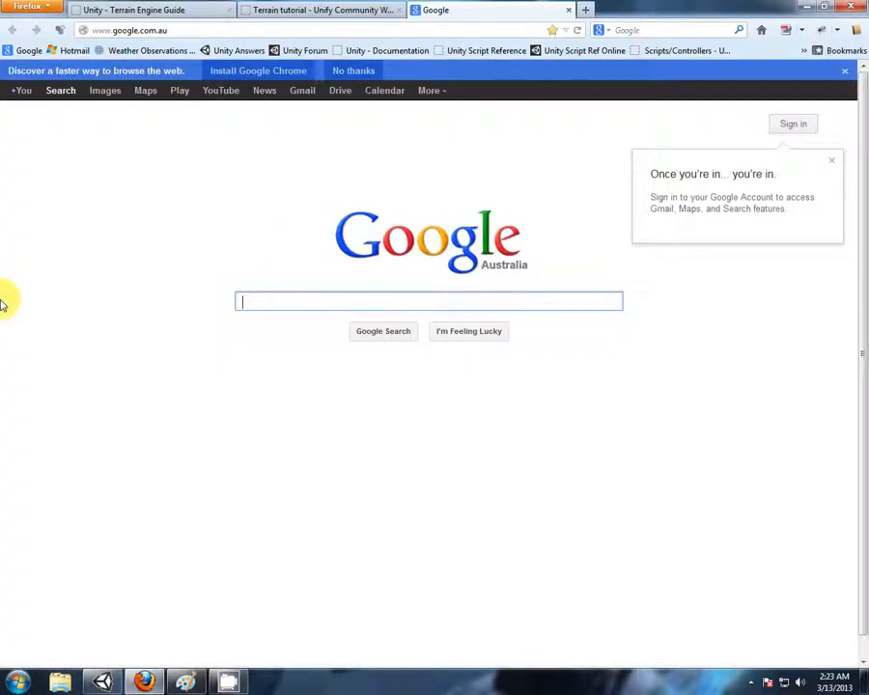
text(unity )
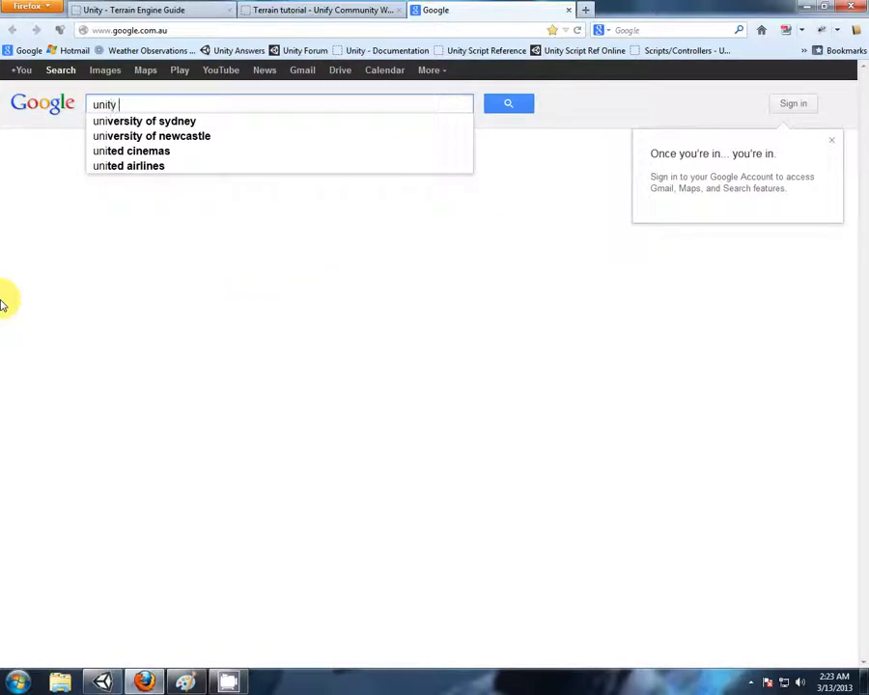
text(cookie)
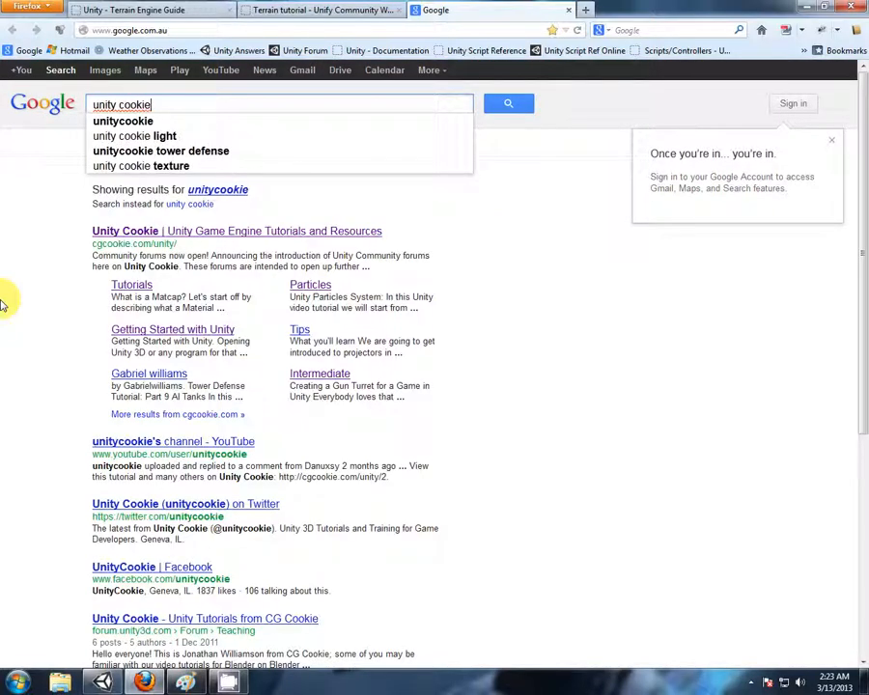
click(138, 286)
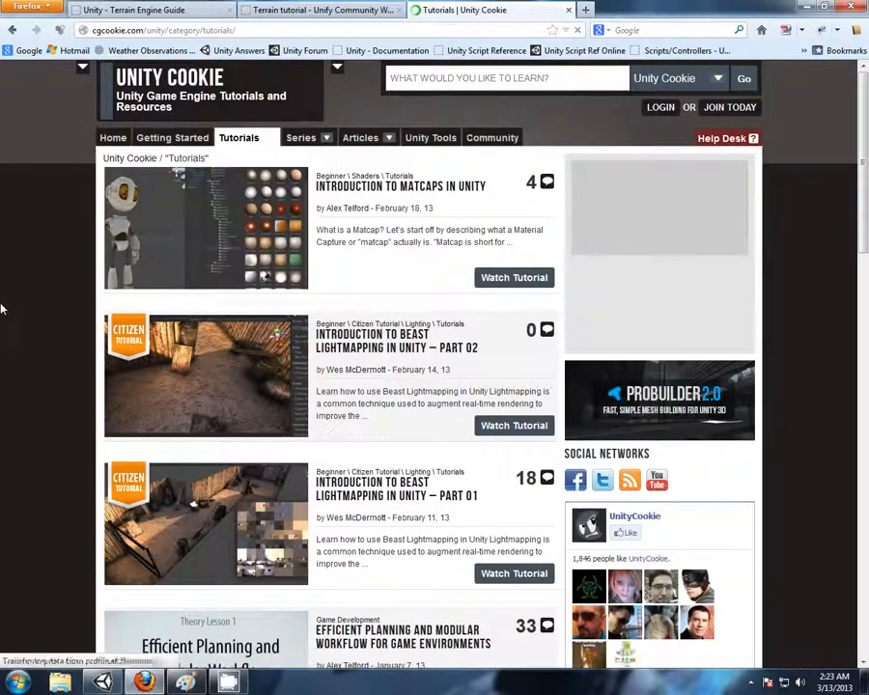
scroll(3, 309, down, 1)
scroll(3, 308, down, 10)
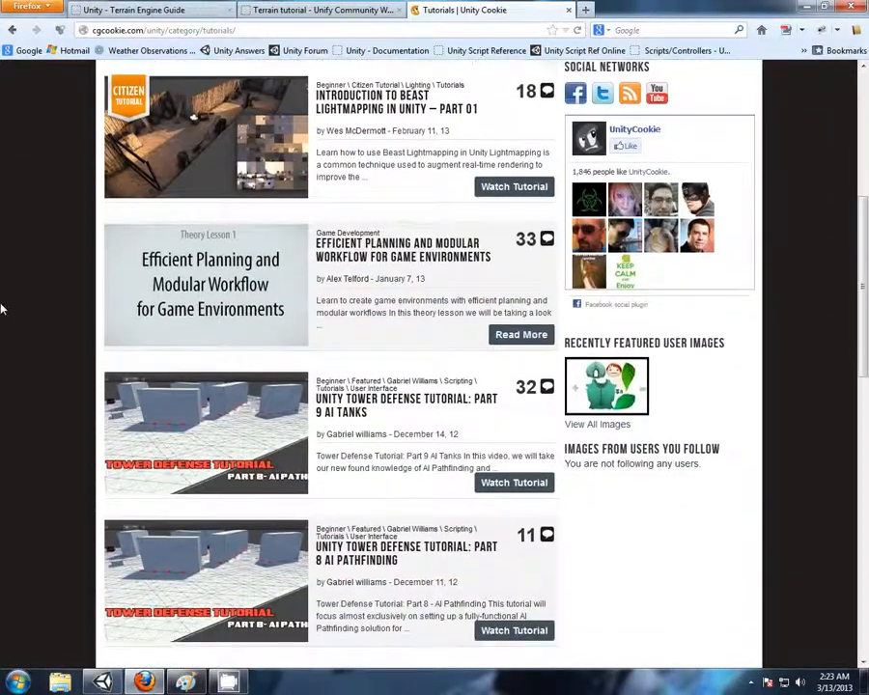
scroll(3, 309, down, 10)
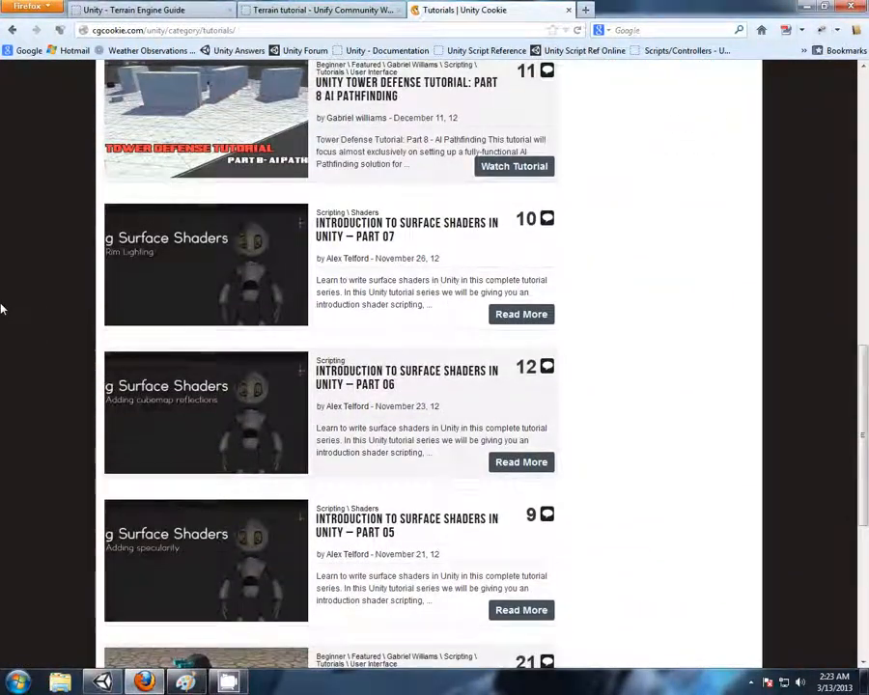
scroll(3, 309, down, 1)
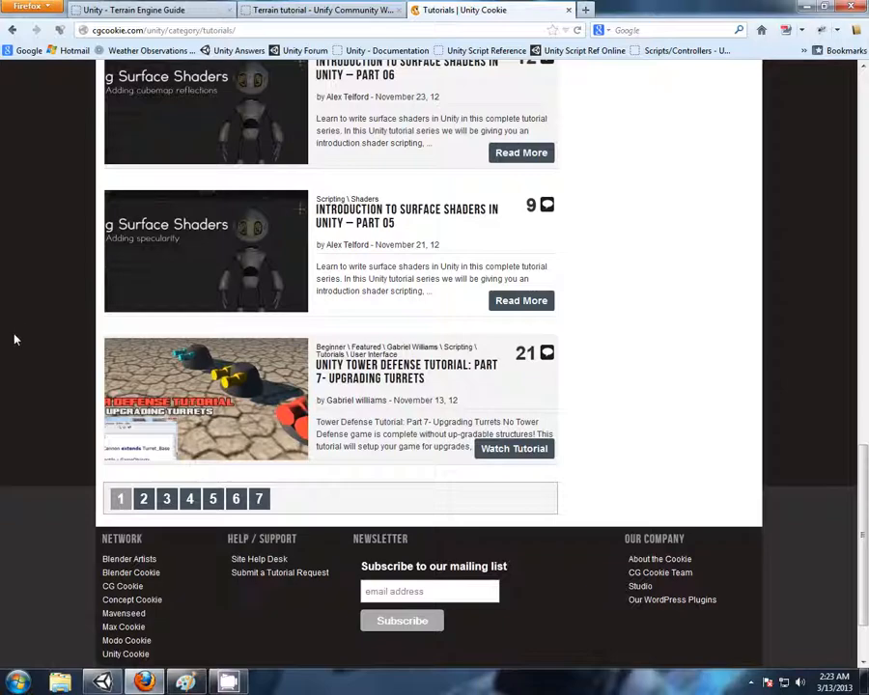
scroll(15, 339, up, 10)
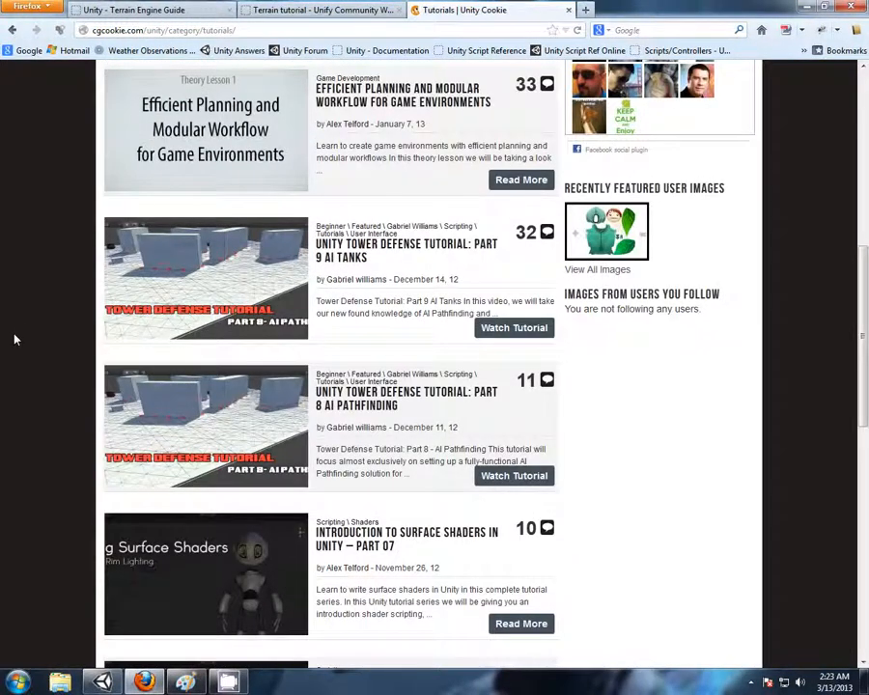
scroll(15, 339, up, 9)
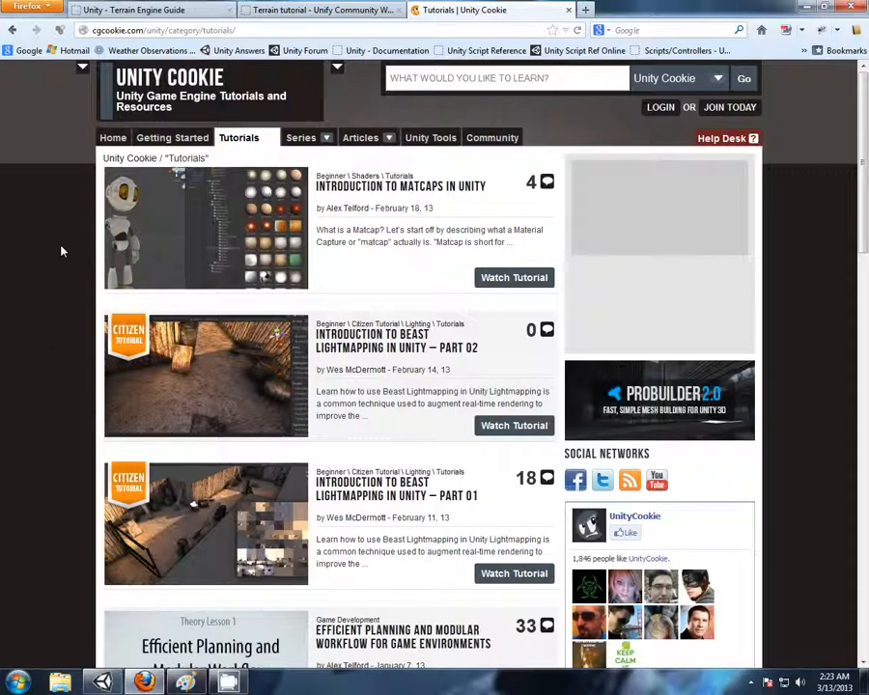
Search Unity Cookie for "terrain character controller", look over the Introduction to Character Controllers tutorial, and close its browser tab
click(514, 79)
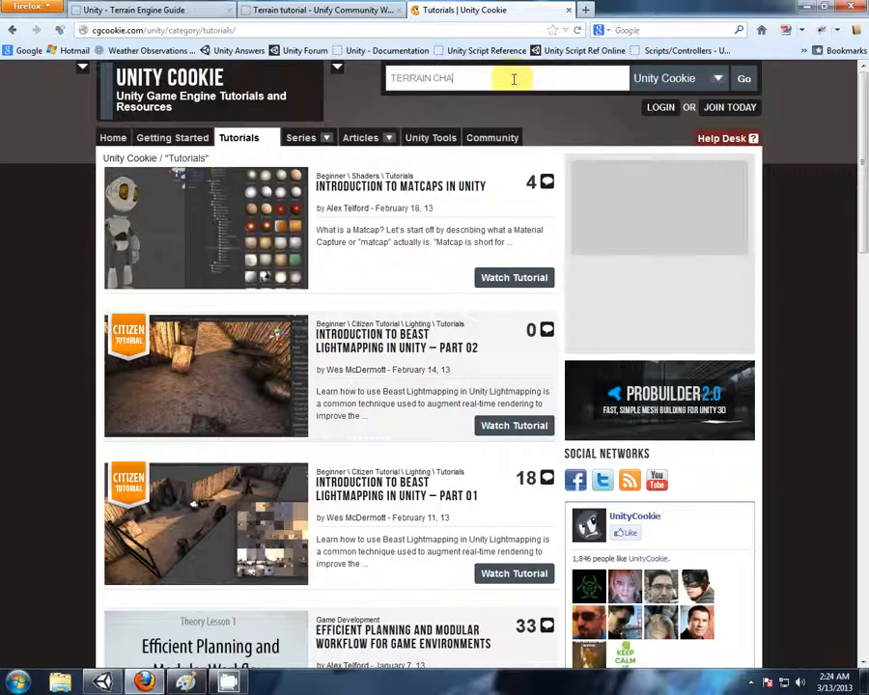
text(TERRAIN CHARACTER CONTROLLER)
key(Return)
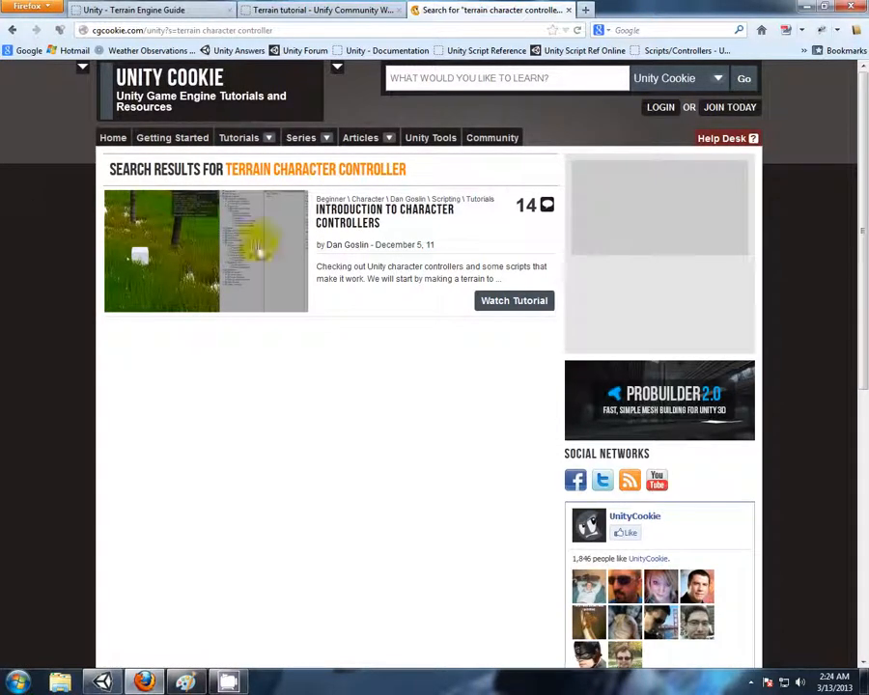
click(383, 217)
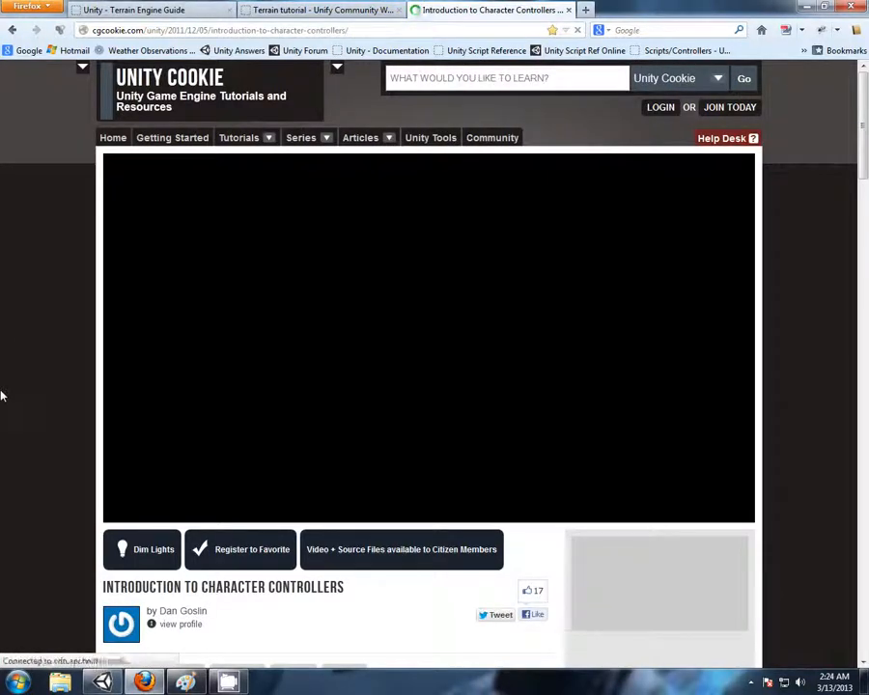
scroll(1, 396, down, 2)
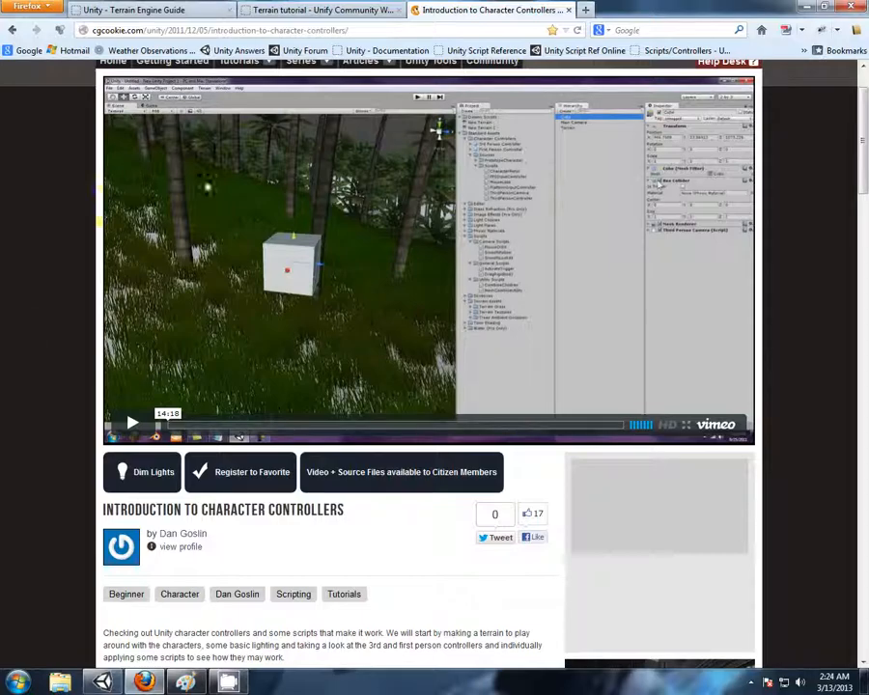
click(569, 10)
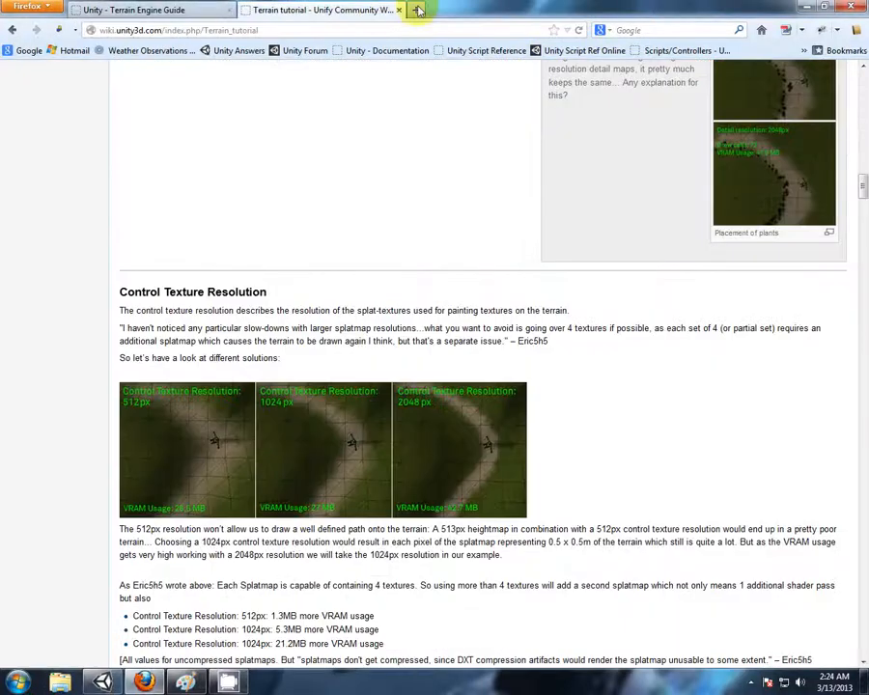
Switch to Unity and activate the terrain's Raise / Lower Terrain tool with the largest solid round brush
click(404, 10)
click(102, 684)
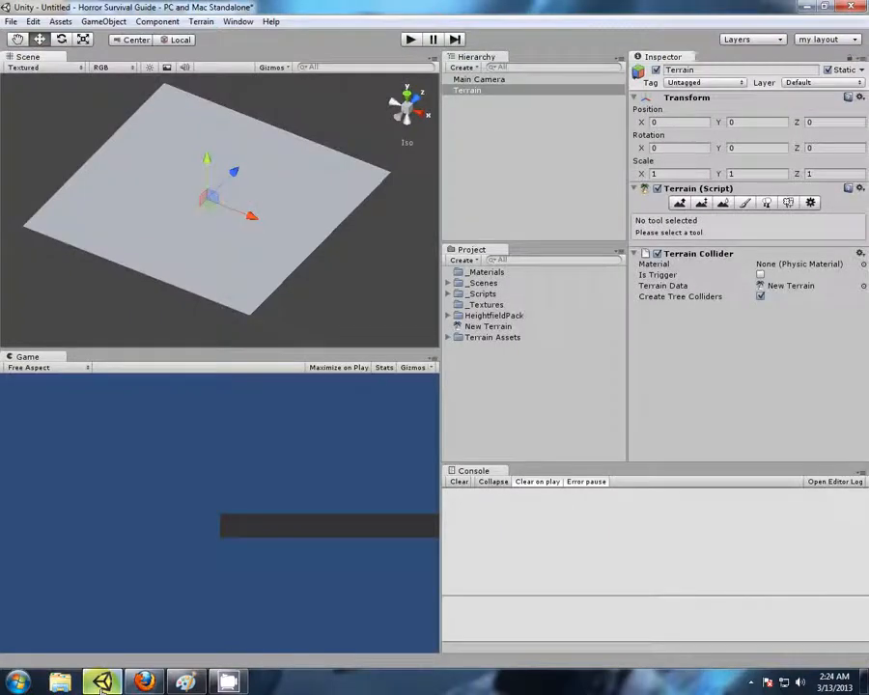
middle_drag(363, 176, 379, 215)
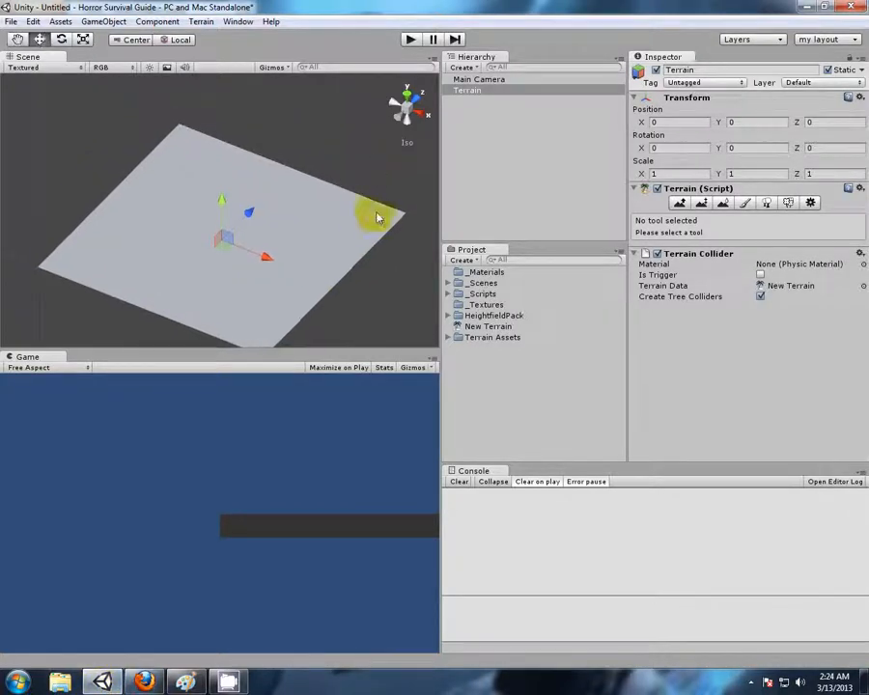
right_drag(379, 319, 340, 185)
middle_drag(343, 175, 344, 142)
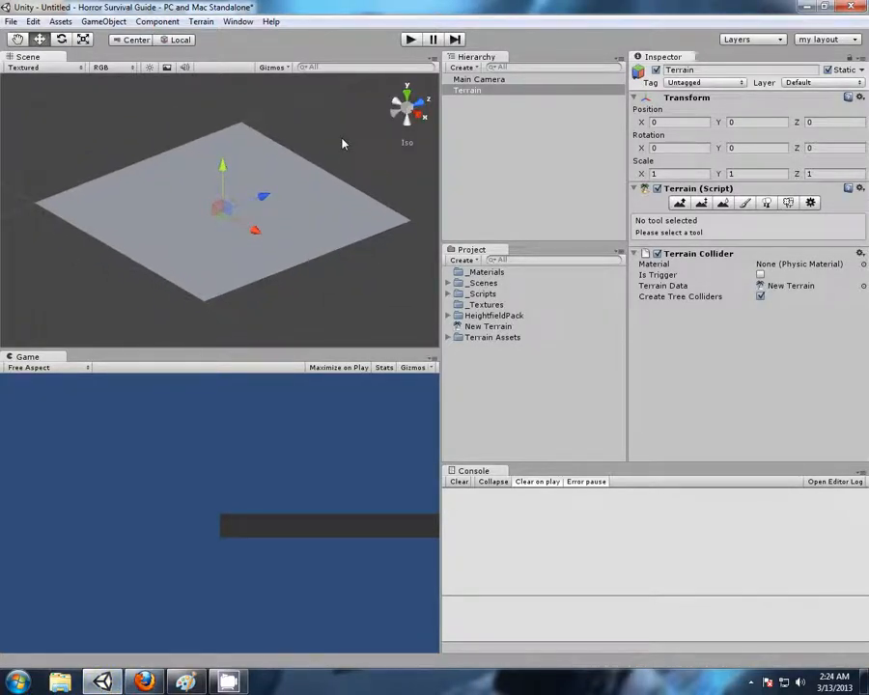
right_drag(174, 150, 223, 195)
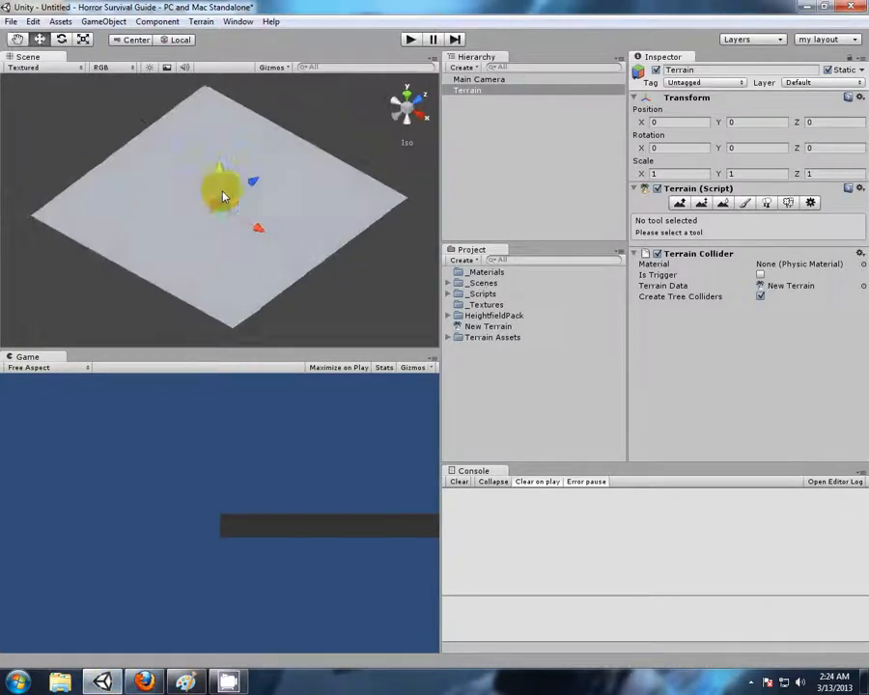
click(682, 203)
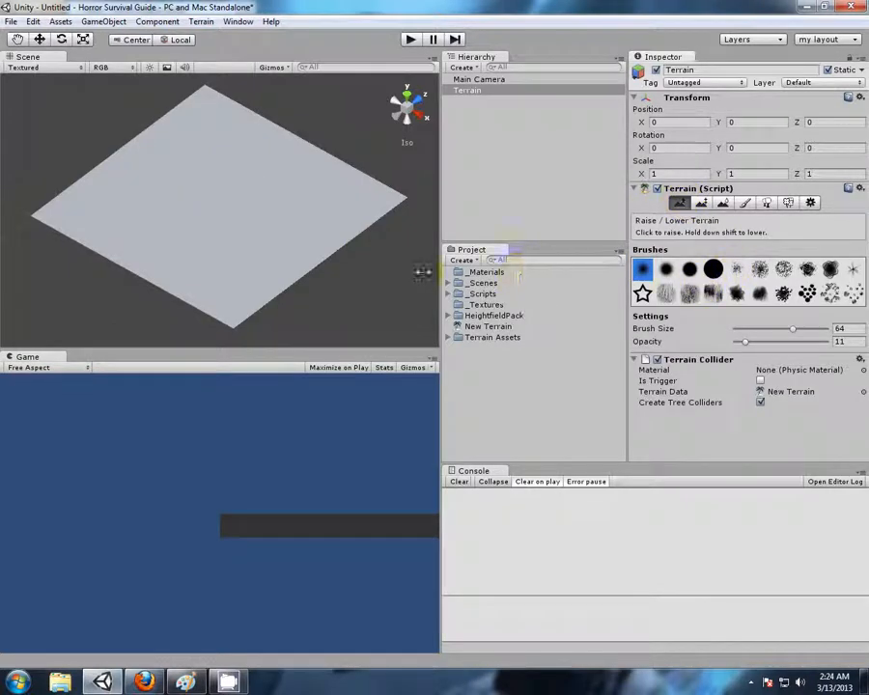
right_drag(102, 137, 116, 167)
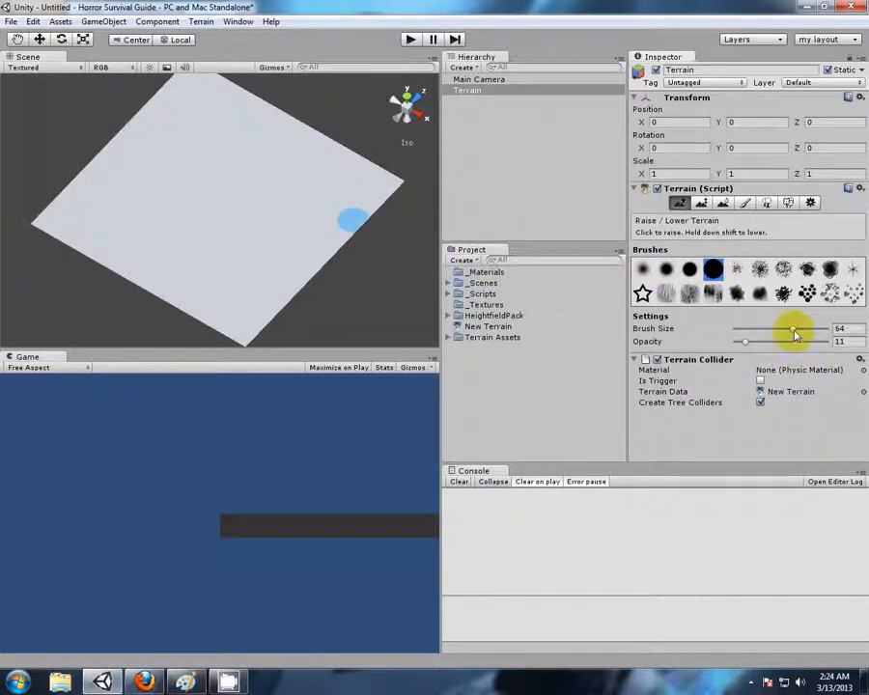
Preview the terrain brush at sizes 100 and 8, then set Brush Size to 98 and Opacity to 13
drag(799, 333, 828, 330)
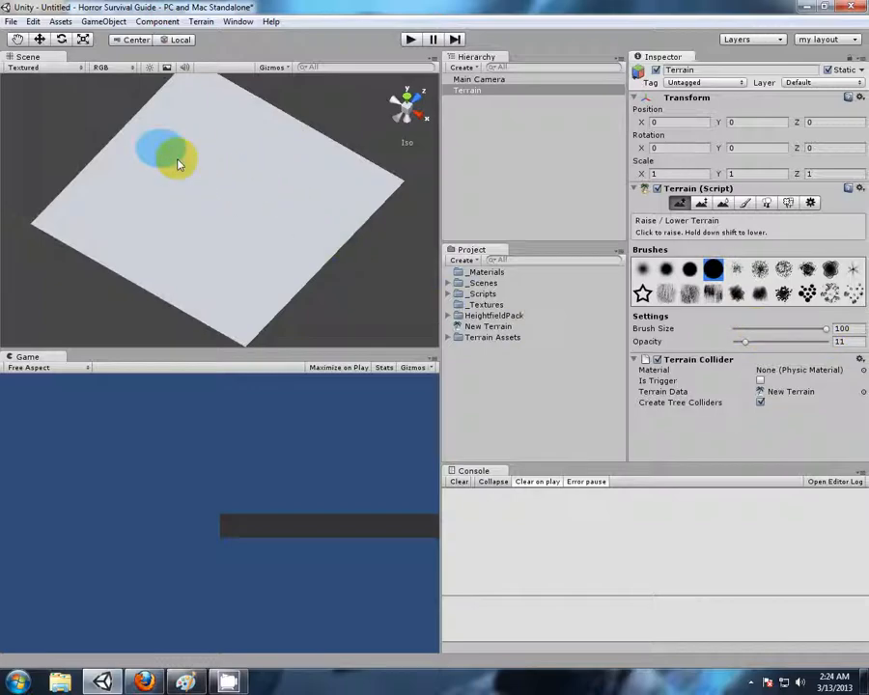
drag(827, 330, 741, 330)
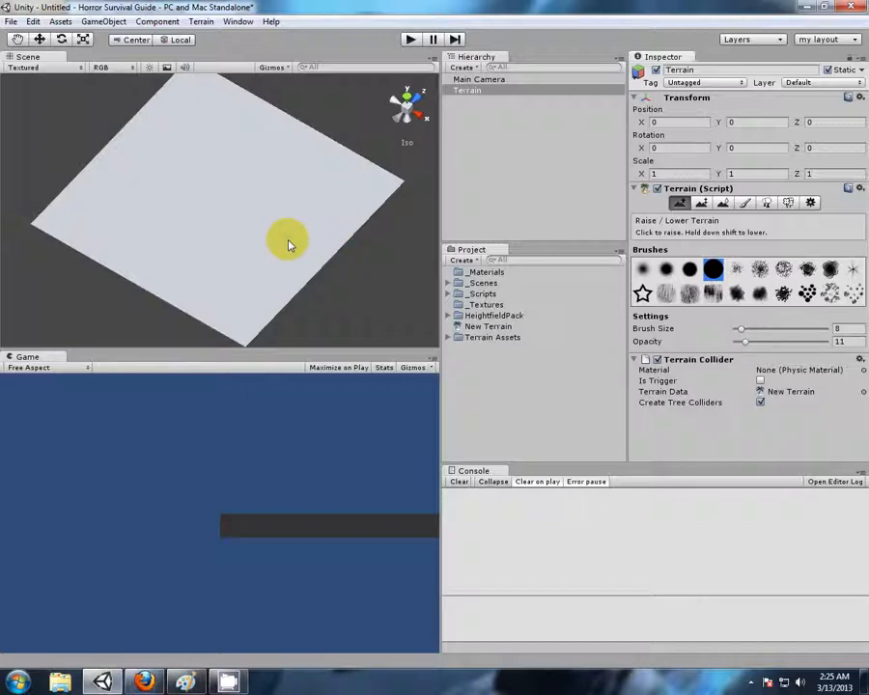
scroll(288, 240, up, 5)
scroll(288, 241, down, 5)
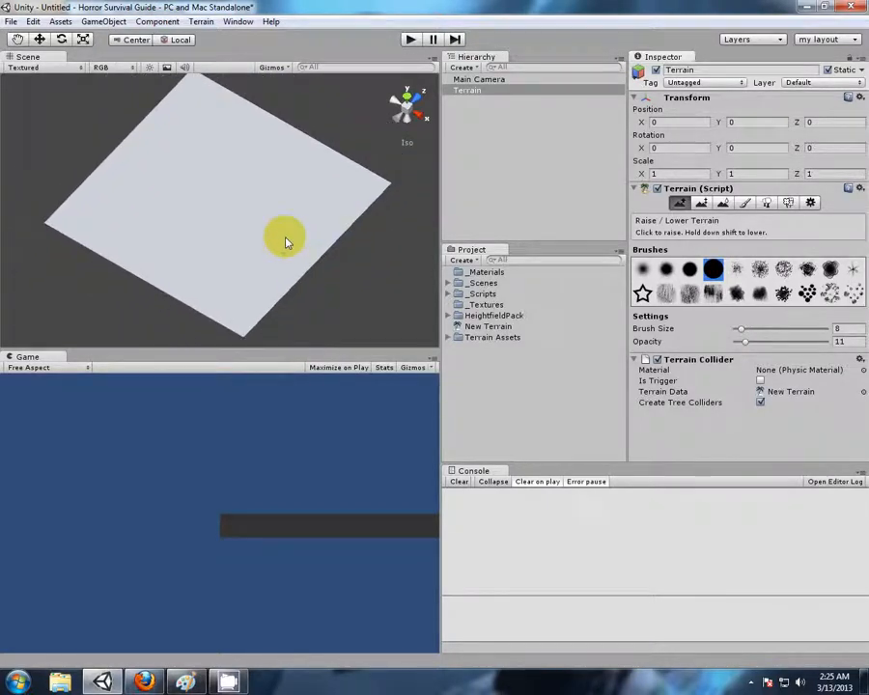
drag(743, 330, 824, 330)
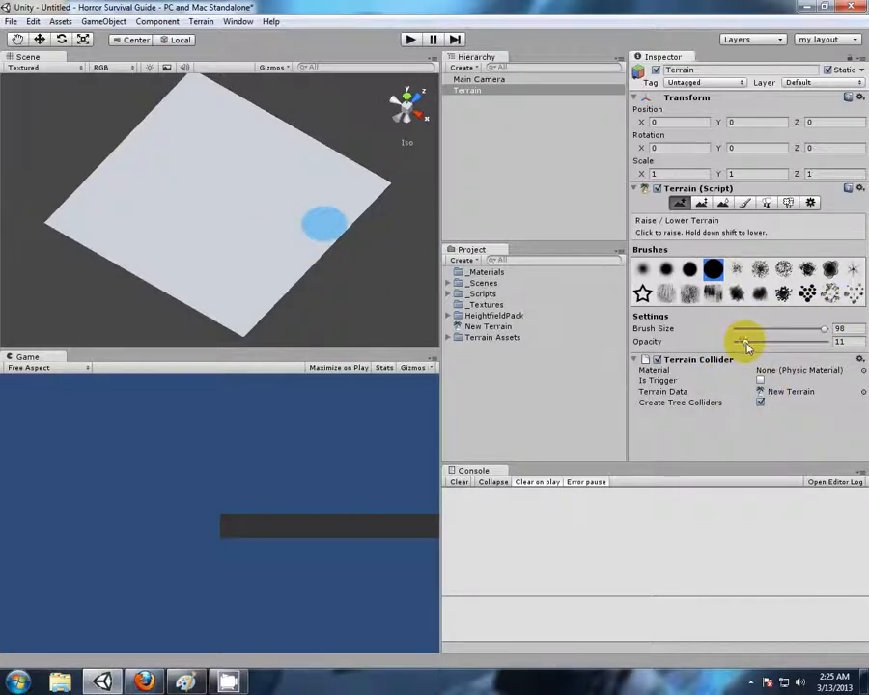
drag(750, 344, 752, 344)
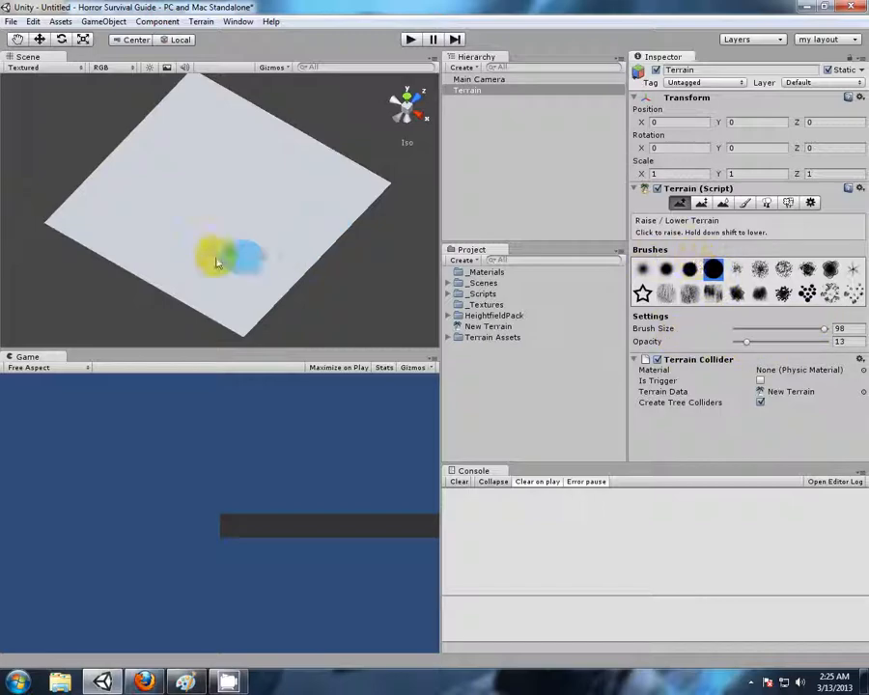
Raise tall, steep peaks at one corner of the terrain with the solid round brush, increasing its opacity to 99
middle_drag(139, 241, 276, 242)
alt+drag(287, 253, 223, 227)
drag(745, 342, 827, 341)
mouse_move(135, 259)
mouse_down()
mouse_move(181, 188)
mouse_move(316, 188)
mouse_move(252, 194)
mouse_move(46, 266)
mouse_up()
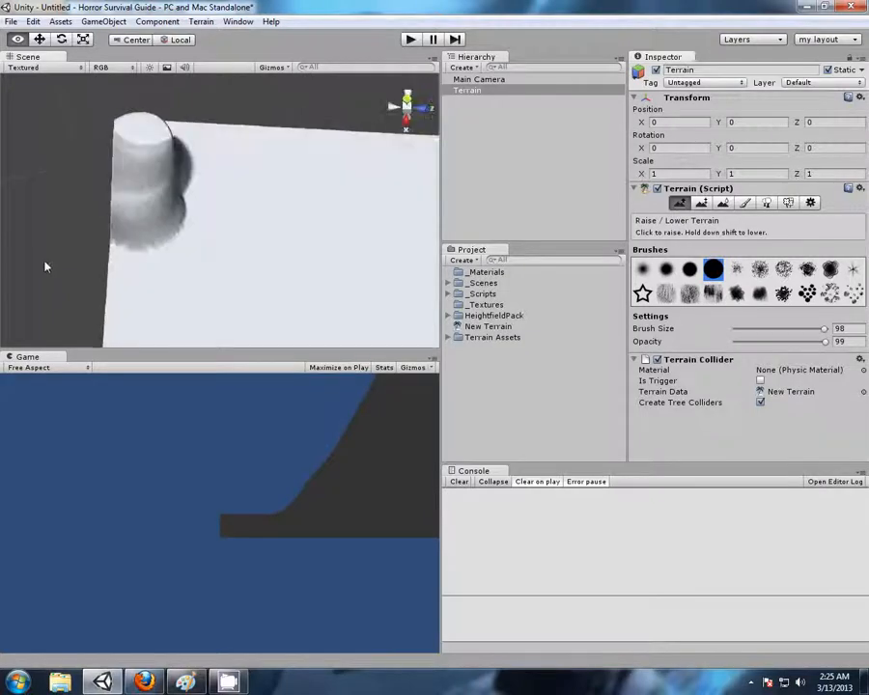
mouse_move(180, 204)
mouse_down()
mouse_move(198, 196)
mouse_move(202, 168)
mouse_move(198, 194)
mouse_move(194, 184)
mouse_move(237, 152)
mouse_move(250, 181)
mouse_move(200, 194)
mouse_move(252, 159)
mouse_move(318, 166)
mouse_up()
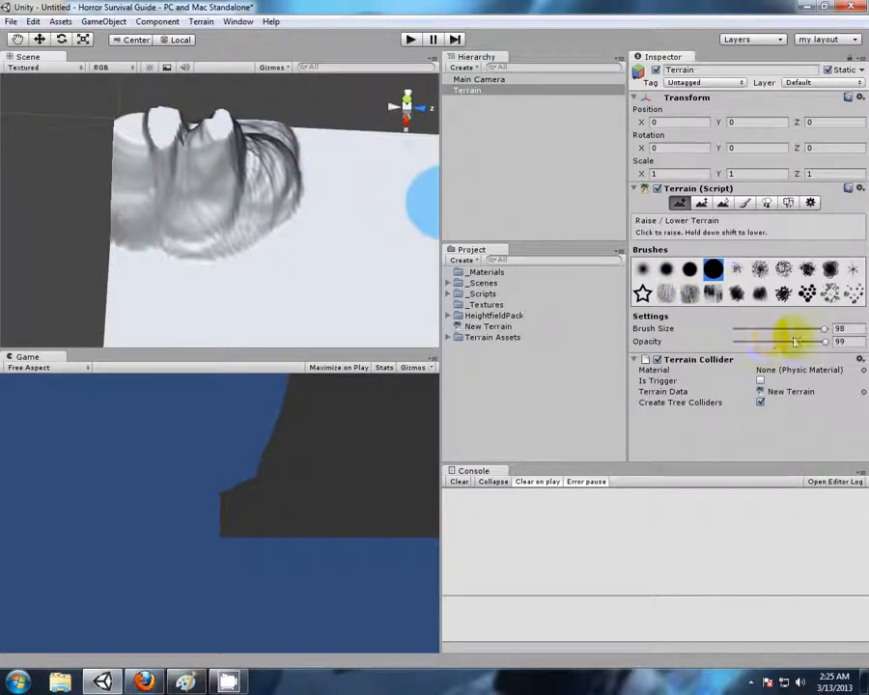
Raise a low mound at the foot of the peaks at opacity 12, then a taller hill next to it at opacity 47
drag(825, 341, 752, 348)
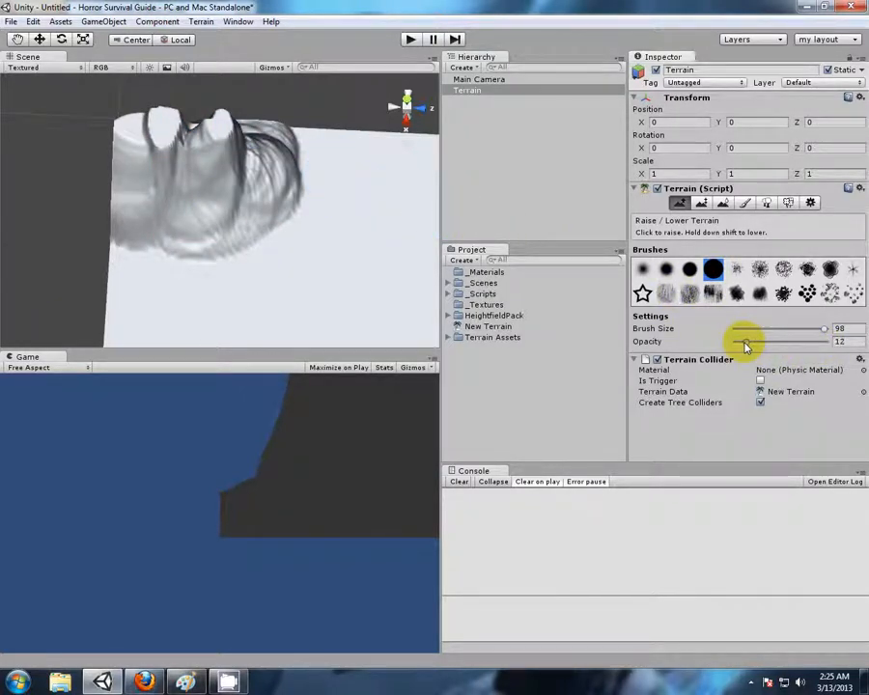
middle_drag(288, 285, 306, 248)
mouse_move(165, 244)
mouse_down()
mouse_move(252, 256)
mouse_move(295, 241)
mouse_move(232, 233)
mouse_move(247, 245)
mouse_move(300, 227)
mouse_move(214, 276)
mouse_move(309, 182)
mouse_move(311, 160)
mouse_up()
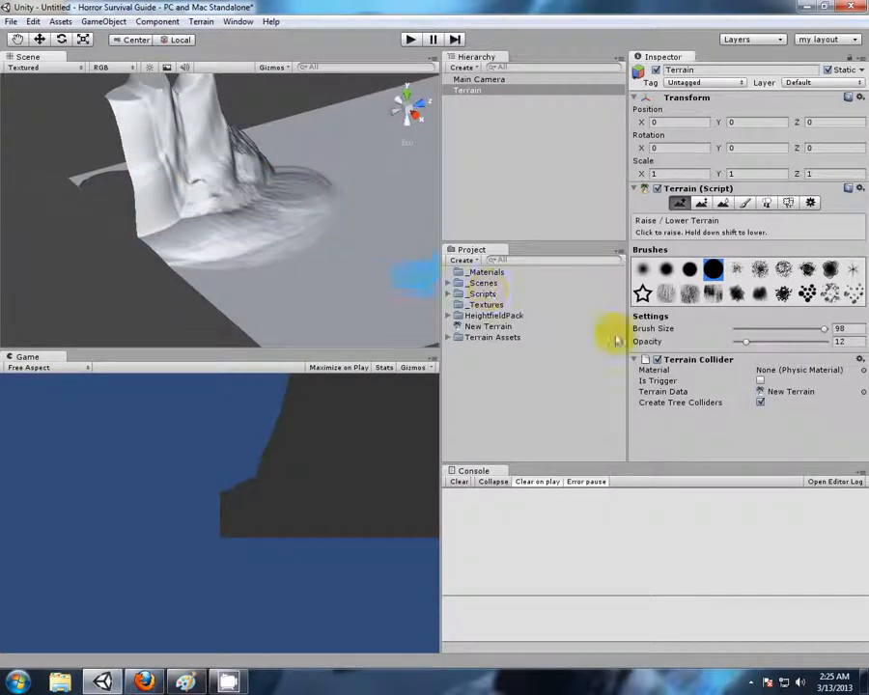
drag(747, 347, 764, 347)
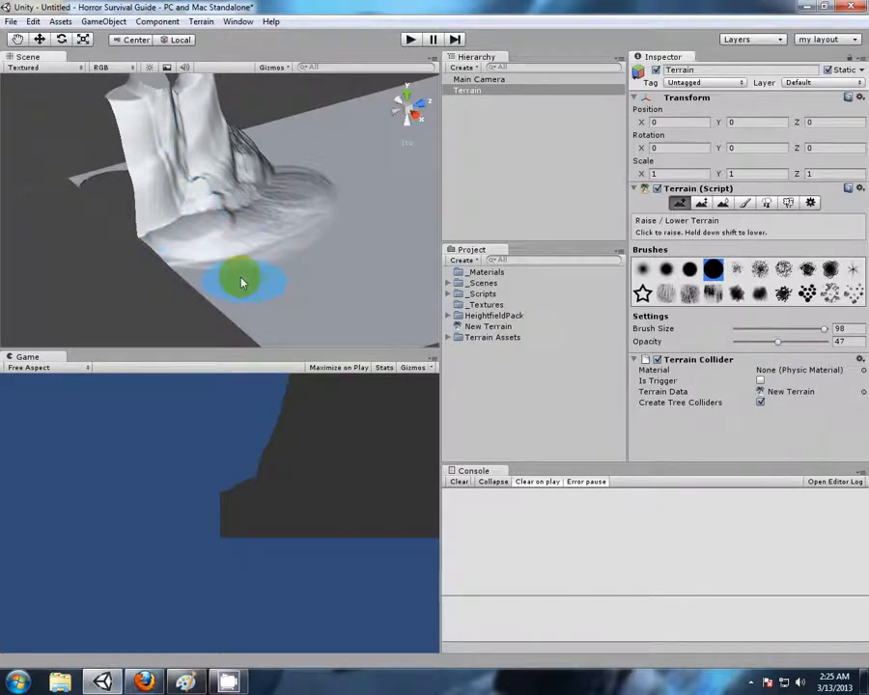
mouse_move(290, 279)
mouse_down()
mouse_move(307, 259)
mouse_move(233, 257)
mouse_move(315, 228)
mouse_move(285, 253)
mouse_move(232, 249)
mouse_move(363, 253)
mouse_up()
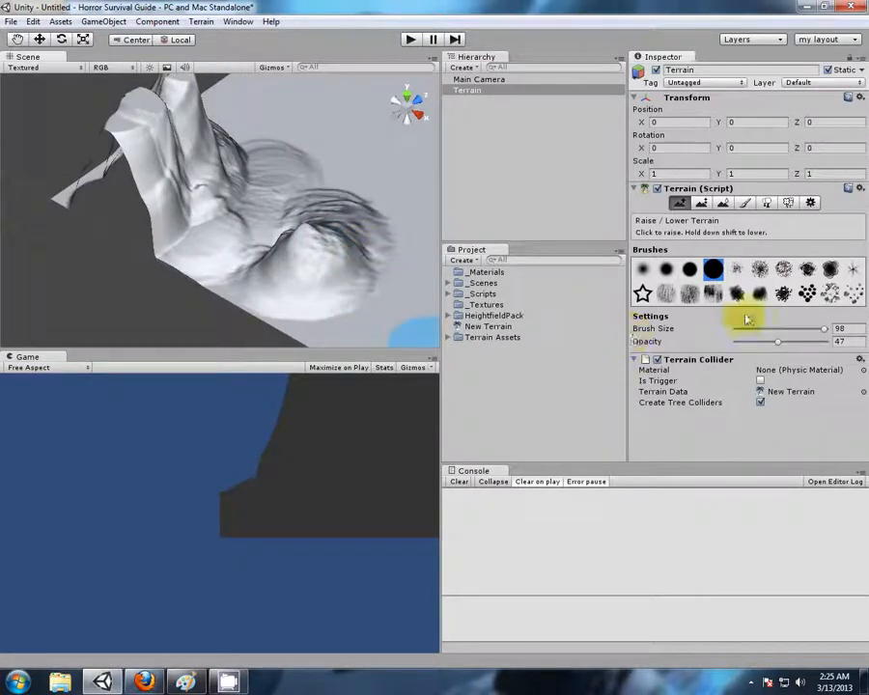
Raise further hills along the terrain's edge below the peaks, using opacity 23 and then 65
drag(777, 345, 762, 345)
mouse_move(307, 314)
mouse_down()
mouse_move(367, 322)
mouse_move(380, 290)
mouse_up()
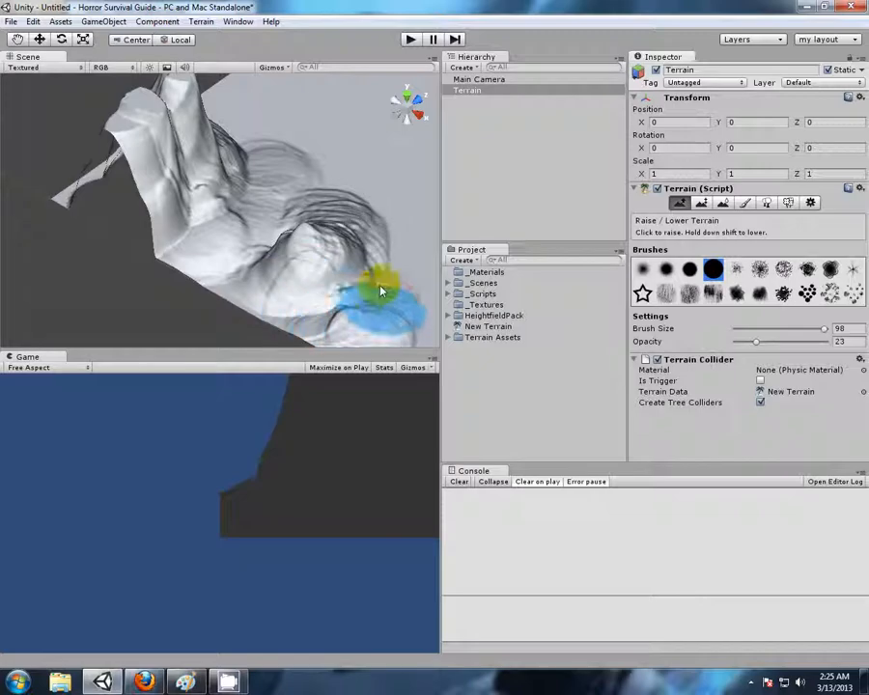
drag(756, 341, 797, 346)
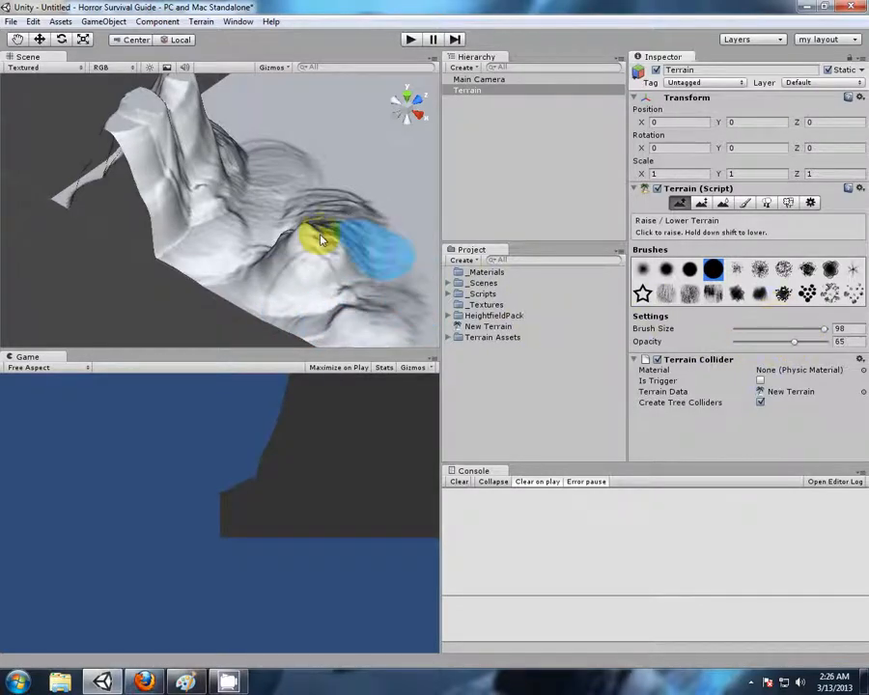
mouse_move(243, 227)
mouse_down()
mouse_move(250, 204)
mouse_move(242, 204)
mouse_move(235, 181)
mouse_move(325, 176)
mouse_move(361, 206)
mouse_move(300, 177)
mouse_move(258, 219)
mouse_up()
scroll(290, 221, down, 5)
mouse_move(310, 222)
alt+mouse_down()
mouse_move(304, 258)
mouse_move(323, 236)
alt+mouse_up()
mouse_move(425, 256)
alt+mouse_down()
mouse_move(379, 247)
mouse_move(310, 165)
mouse_move(314, 214)
mouse_move(307, 207)
alt+mouse_up()
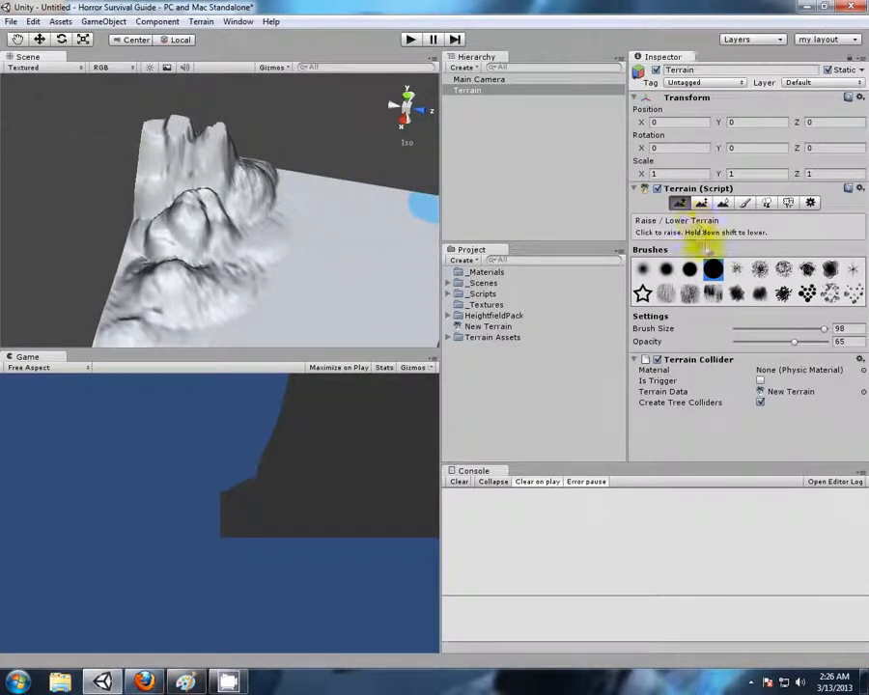
Raise smooth hills on the flat ground beside the rough peaks with the soft round brush
click(642, 269)
scroll(330, 200, up, 5)
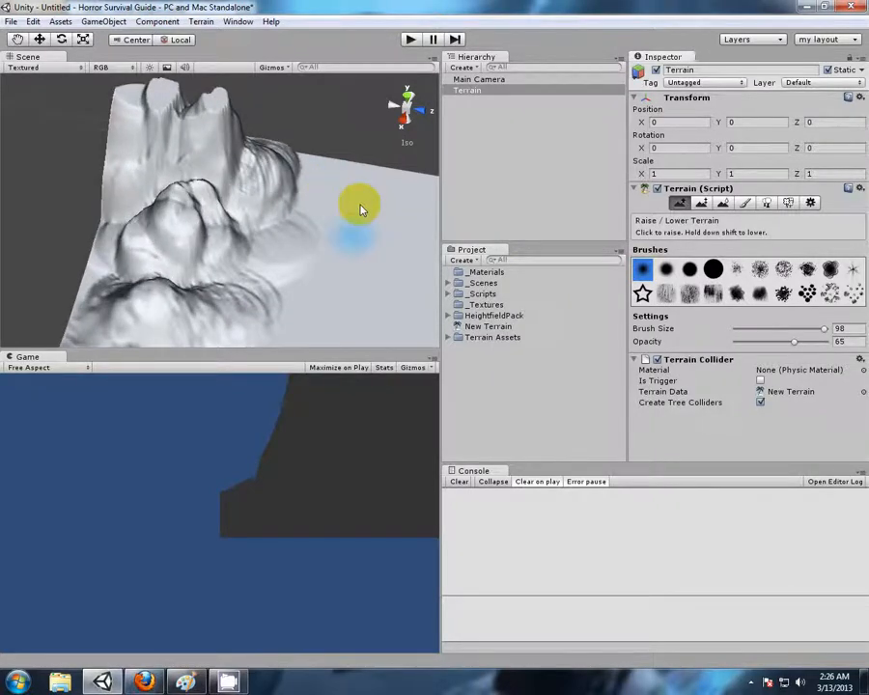
middle_drag(360, 208, 270, 201)
mouse_move(265, 186)
mouse_down()
mouse_move(315, 190)
mouse_move(350, 149)
mouse_move(325, 187)
mouse_up()
scroll(355, 184, up, 5)
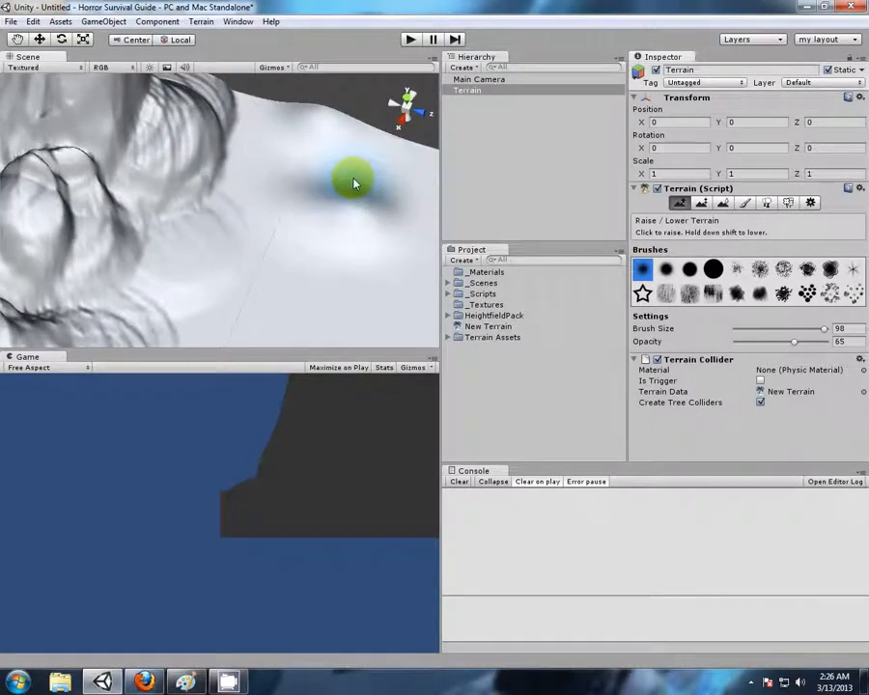
middle_drag(357, 184, 239, 200)
mouse_move(357, 245)
alt+mouse_down()
mouse_move(294, 212)
mouse_move(188, 184)
mouse_move(223, 221)
mouse_move(170, 179)
mouse_move(243, 178)
mouse_move(263, 203)
mouse_move(235, 151)
alt+mouse_up()
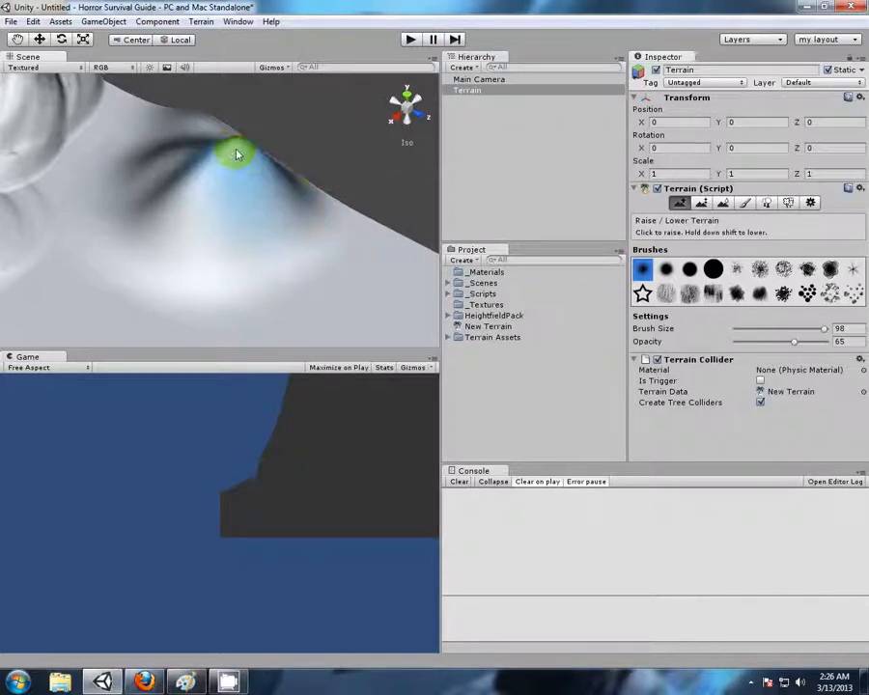
Extend the smooth hills into a continuous ridge, then touch up its crest with the brush size at 34
mouse_move(107, 167)
alt+mouse_down()
mouse_move(194, 235)
mouse_move(259, 207)
mouse_move(167, 190)
mouse_move(72, 189)
mouse_move(86, 208)
mouse_move(307, 266)
mouse_move(291, 244)
mouse_move(334, 301)
mouse_move(321, 305)
mouse_move(402, 321)
alt+mouse_up()
mouse_move(159, 188)
alt+mouse_down()
mouse_move(197, 225)
mouse_move(290, 242)
alt+mouse_up()
middle_drag(288, 239, 319, 303)
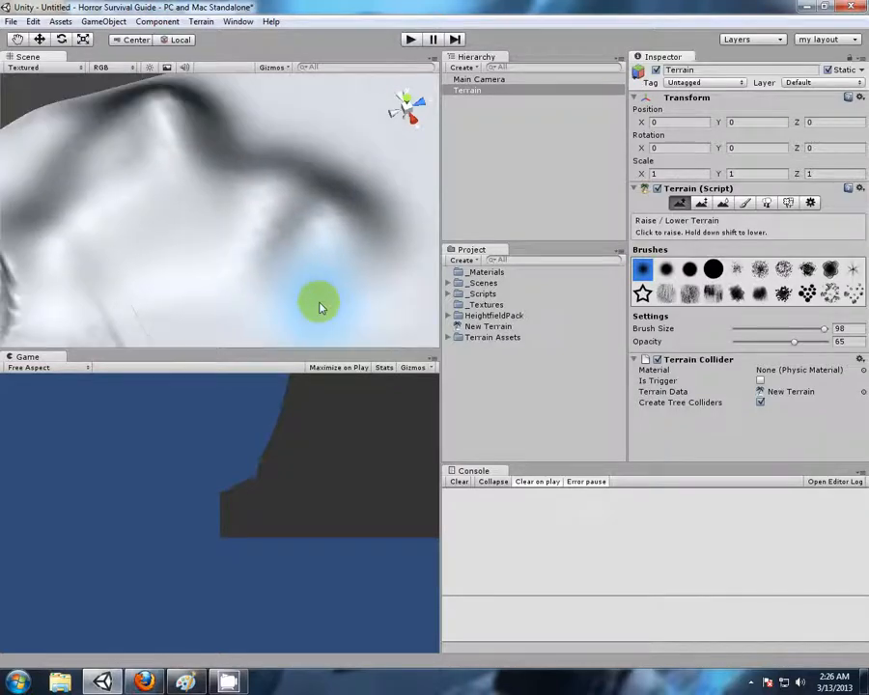
drag(283, 201, 340, 230)
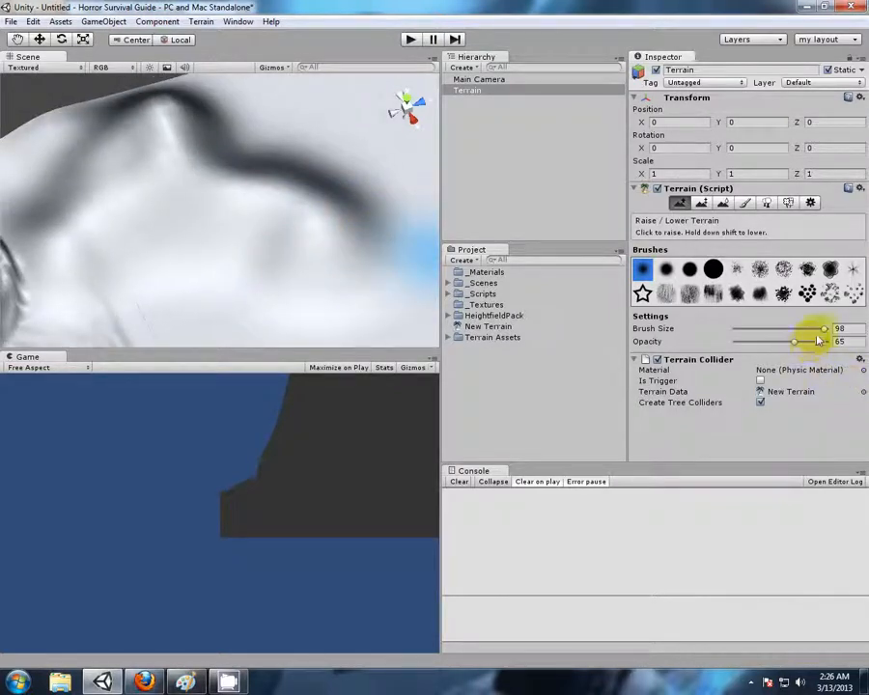
drag(826, 330, 768, 330)
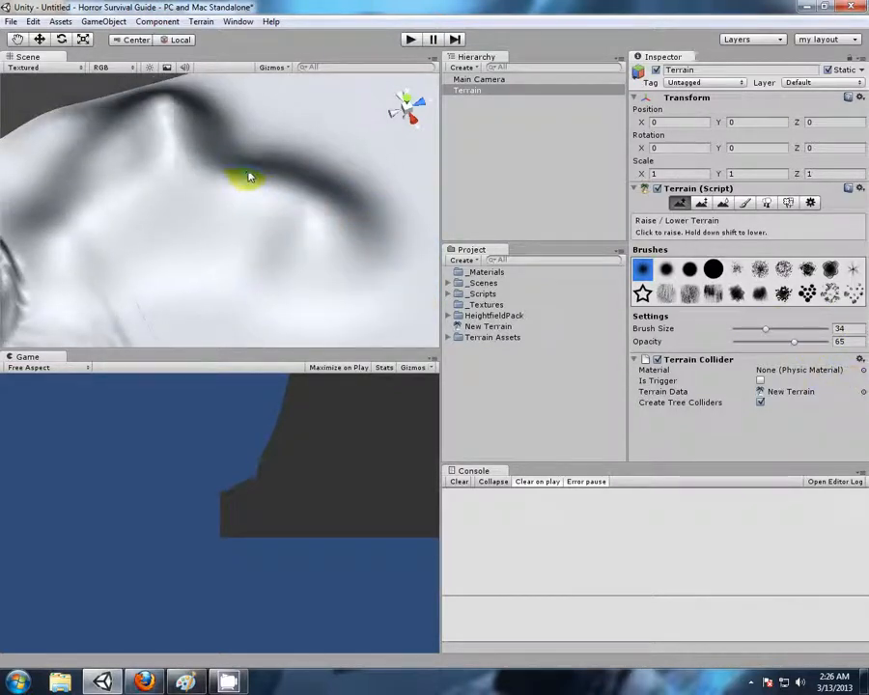
drag(233, 167, 383, 204)
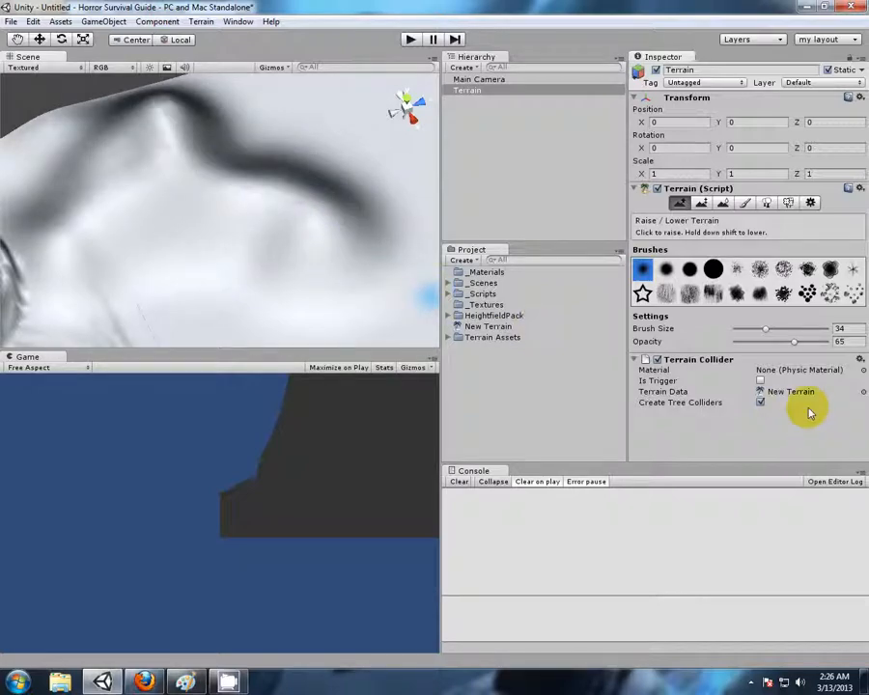
Flatten a ledge into the ridge's outer slope with Paint Height at 53, then paint a higher plateau on it at about 152
click(701, 204)
middle_drag(332, 241, 190, 203)
scroll(309, 200, down, 3)
mouse_move(309, 199)
alt+mouse_down()
mouse_move(169, 256)
mouse_move(285, 257)
mouse_move(178, 238)
mouse_move(399, 231)
mouse_move(189, 251)
mouse_move(107, 189)
mouse_move(293, 257)
mouse_move(336, 213)
mouse_move(189, 237)
mouse_move(271, 203)
mouse_move(252, 237)
mouse_move(309, 232)
alt+mouse_up()
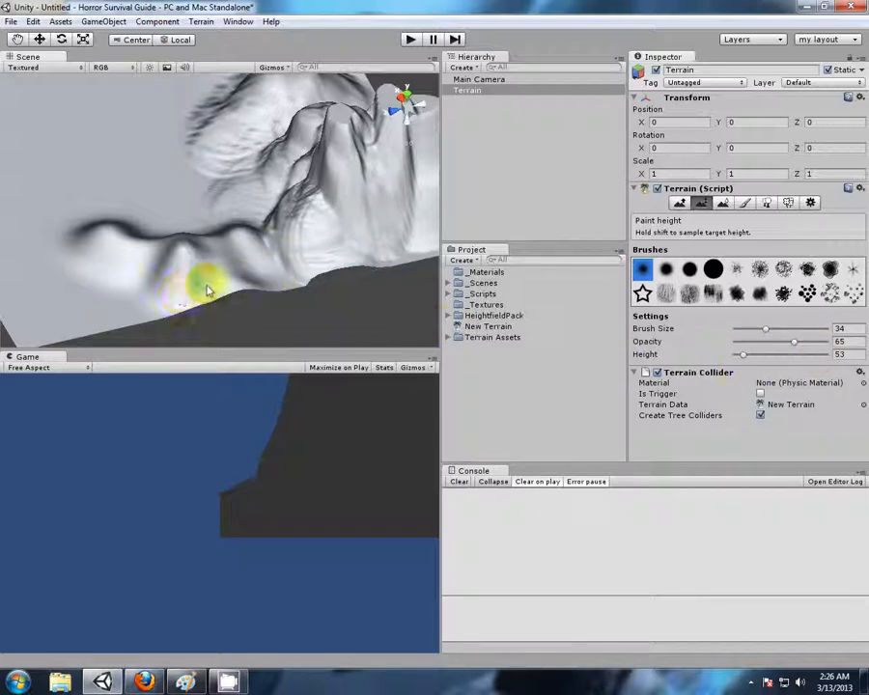
mouse_move(206, 293)
mouse_down()
mouse_move(228, 281)
mouse_move(192, 288)
mouse_move(196, 280)
mouse_move(183, 271)
mouse_move(200, 277)
mouse_up()
alt+drag(147, 304, 180, 252)
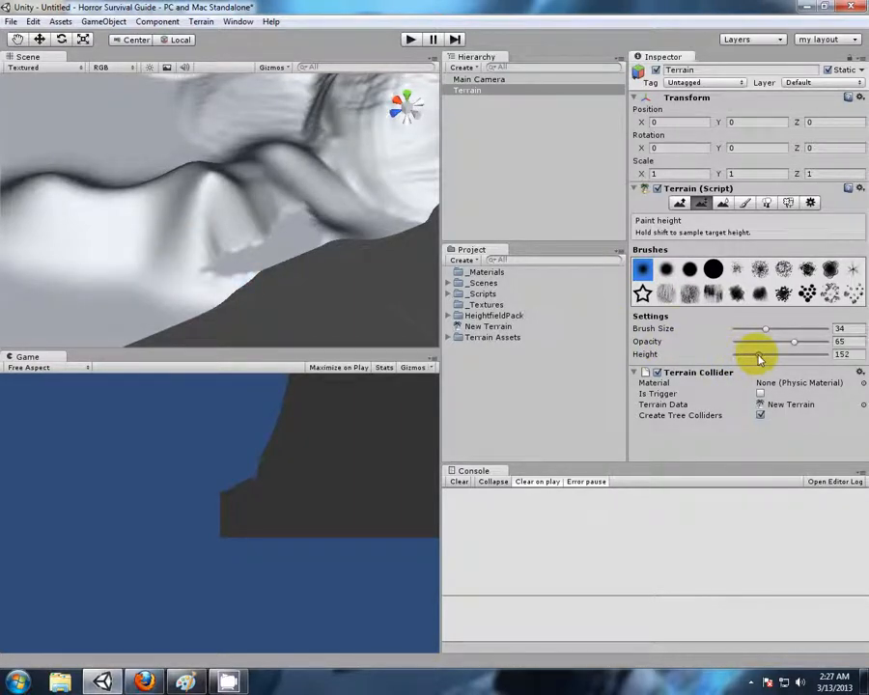
drag(759, 359, 760, 356)
mouse_move(299, 237)
mouse_down()
mouse_move(308, 235)
mouse_move(301, 216)
mouse_move(292, 218)
mouse_move(307, 212)
mouse_up()
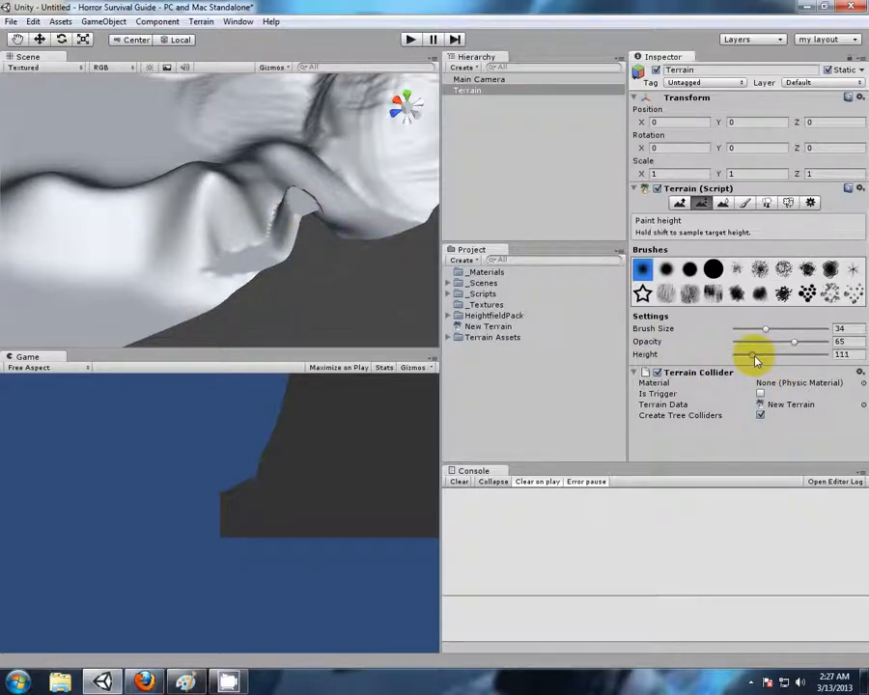
Rework the ledge on the ridge's outer slope with Paint Height set to 111
mouse_move(278, 278)
mouse_down()
mouse_move(266, 242)
mouse_move(278, 242)
mouse_up()
mouse_move(182, 199)
alt+mouse_down()
mouse_move(188, 210)
mouse_move(353, 252)
mouse_move(343, 234)
mouse_move(321, 227)
mouse_move(347, 220)
mouse_move(354, 285)
mouse_move(311, 266)
mouse_move(387, 272)
mouse_move(317, 288)
mouse_move(330, 310)
alt+mouse_up()
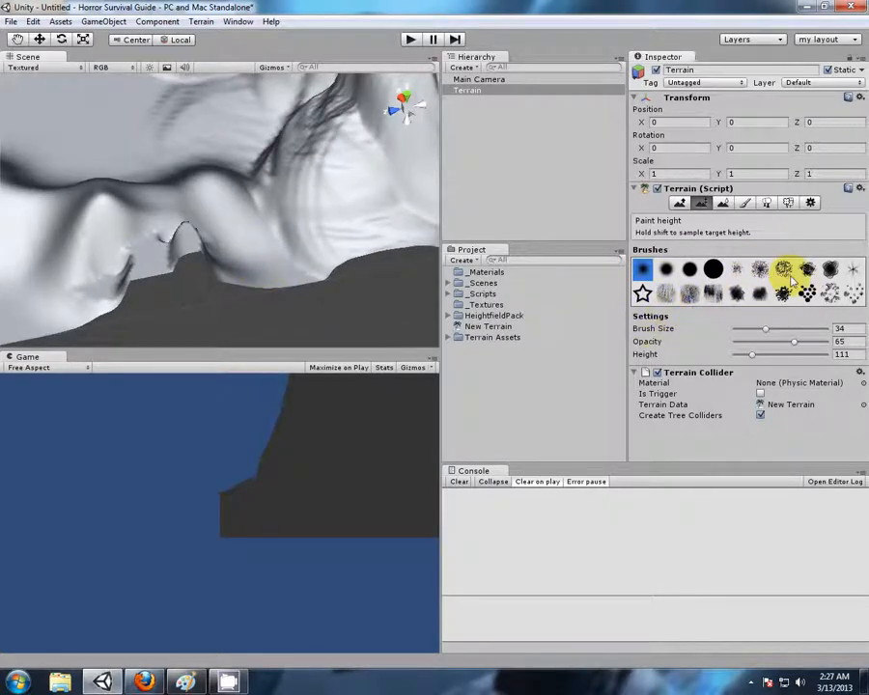
Set the paint height to 286, choose a rough splatter brush, try a jagged peak beside the ledge, and undo it
drag(752, 357, 778, 355)
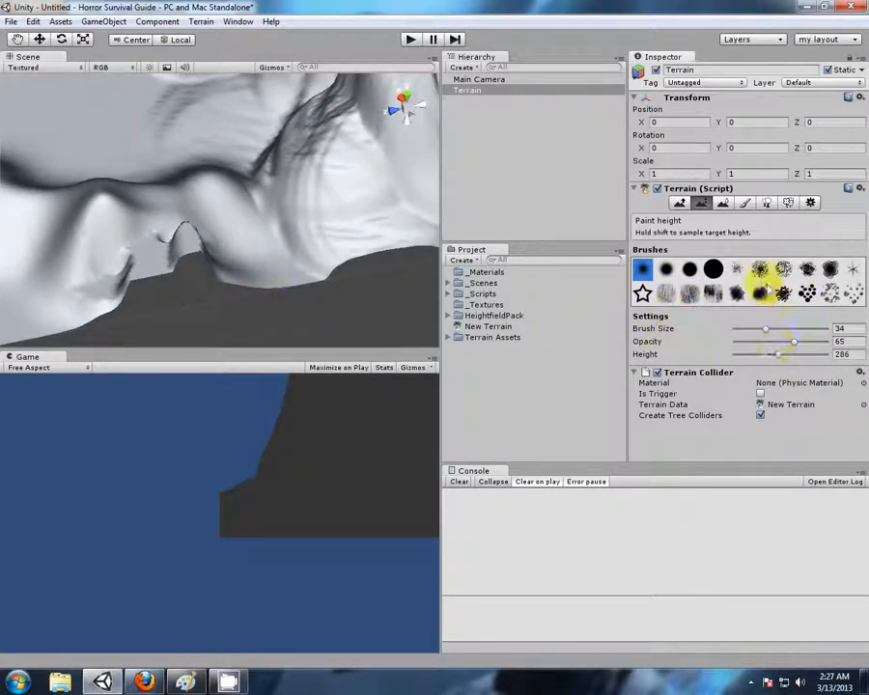
click(761, 268)
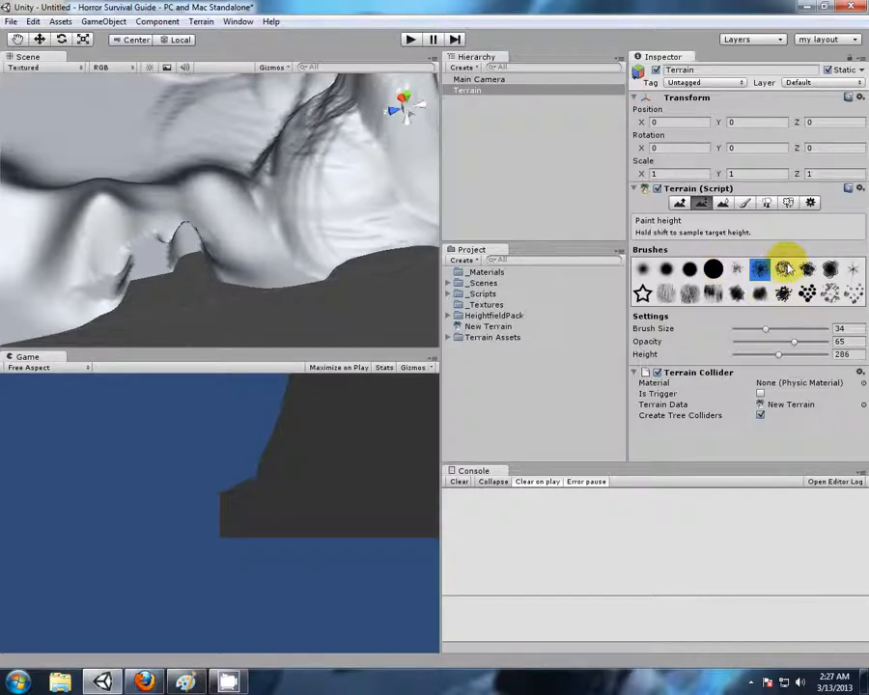
mouse_move(178, 249)
mouse_down()
mouse_move(205, 247)
mouse_move(206, 228)
mouse_move(189, 253)
mouse_move(201, 237)
mouse_up()
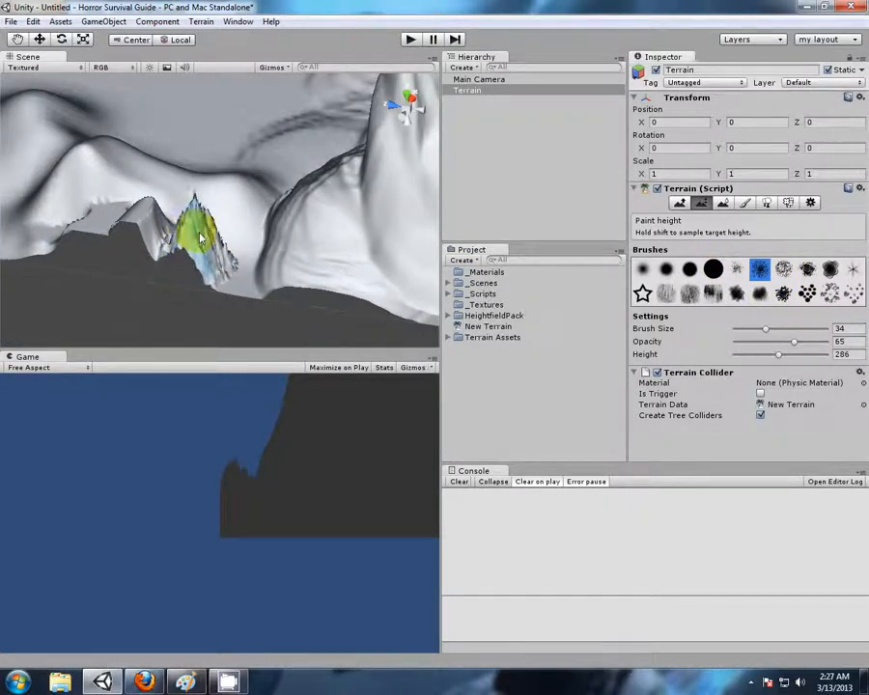
alt+drag(106, 151, 218, 232)
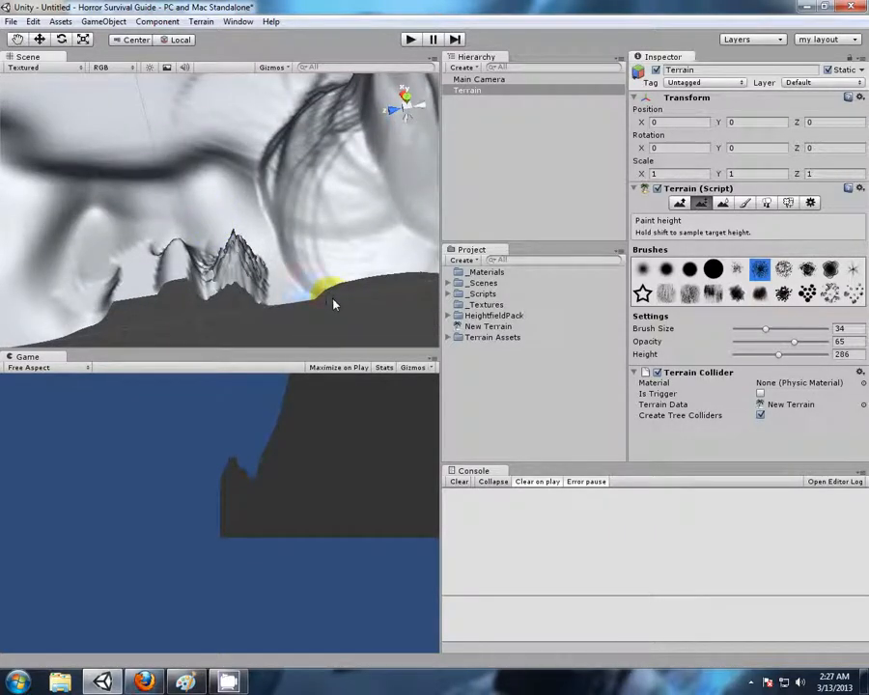
key(ctrl+z)
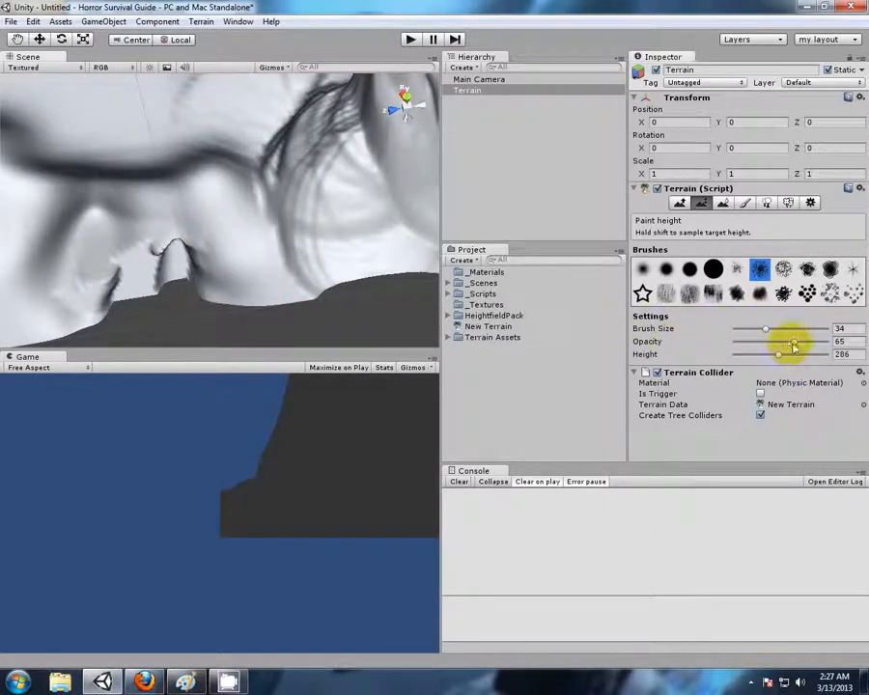
Lower the opacity to 18 and paint rough rocky texture on the slope beside the ledge with the splatter brush
drag(790, 346, 751, 346)
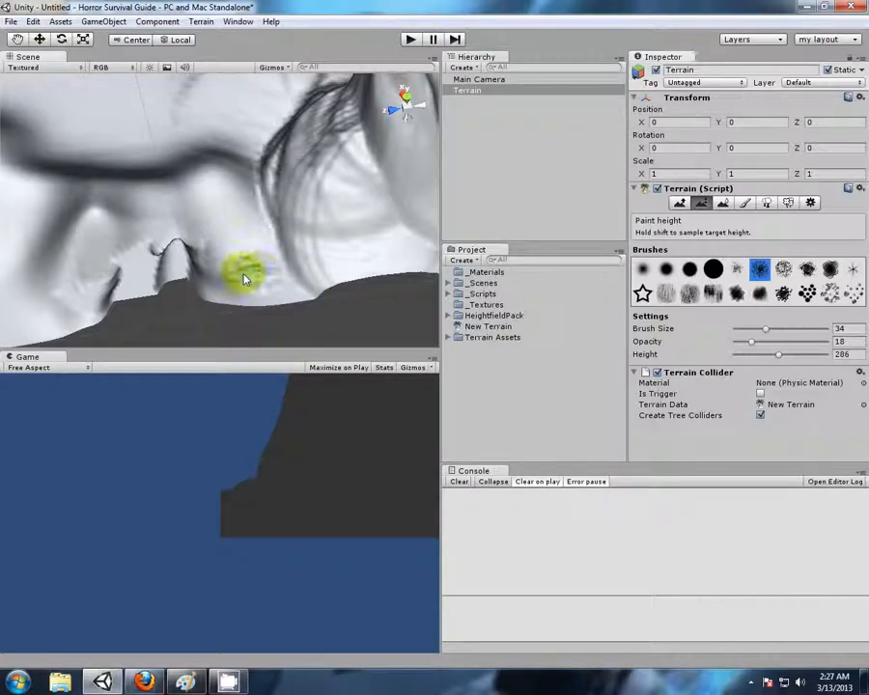
mouse_move(282, 280)
mouse_down()
mouse_move(254, 293)
mouse_move(254, 257)
mouse_move(276, 272)
mouse_move(141, 279)
mouse_up()
scroll(162, 281, up, 3)
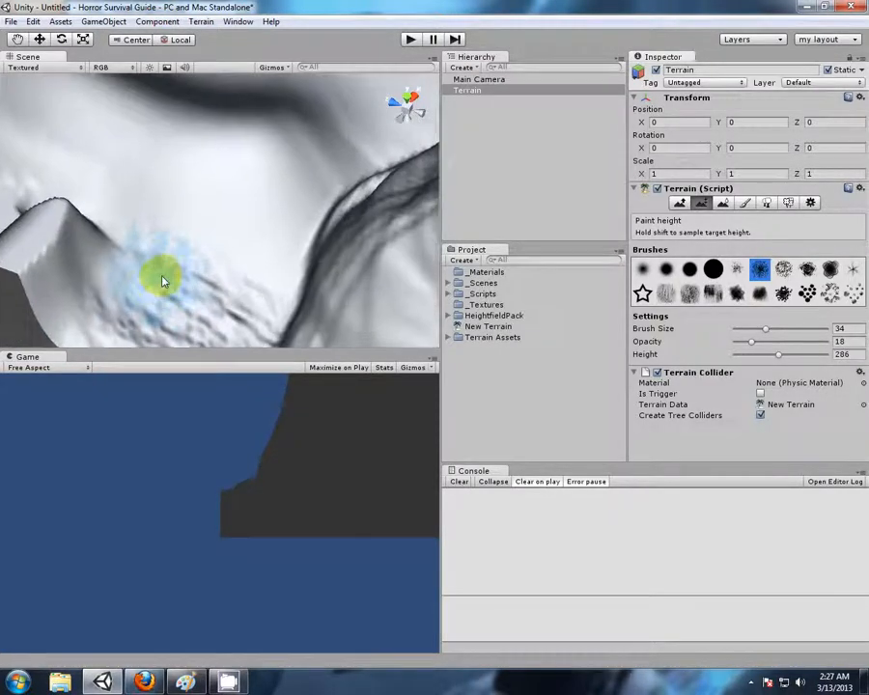
middle_drag(162, 281, 183, 194)
scroll(188, 208, up, 5)
middle_drag(240, 205, 246, 230)
scroll(246, 230, up, 2)
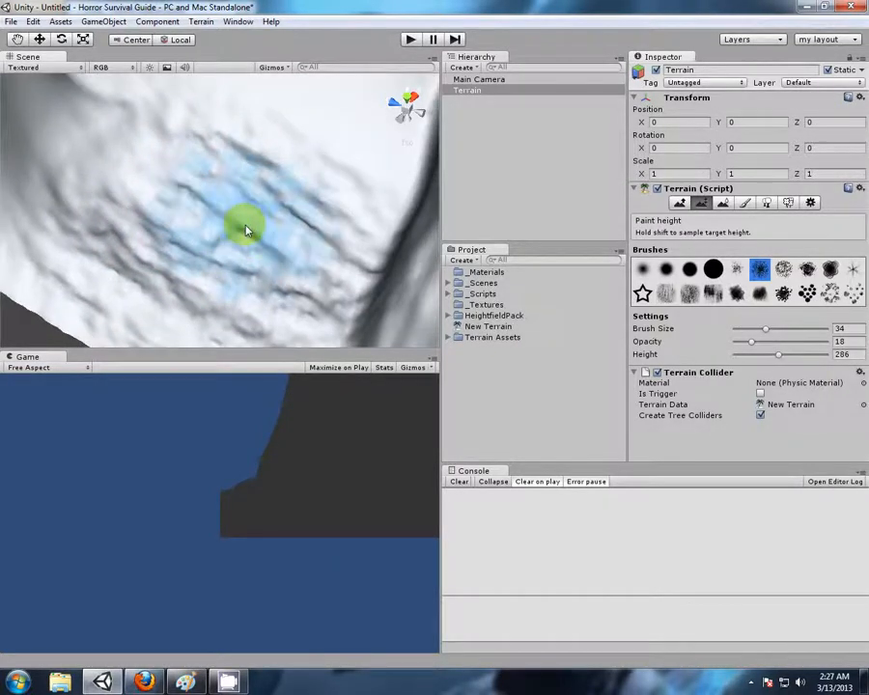
Paint broken rocky bumps over the slope and its neighbouring side with the scattered-patches brush at size 29
scroll(246, 229, down, 2)
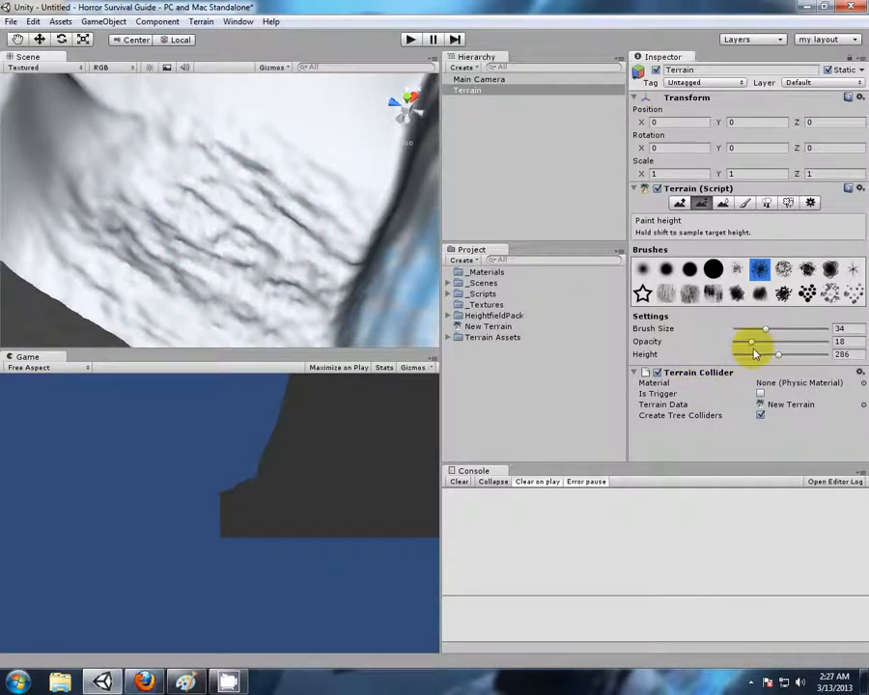
click(829, 293)
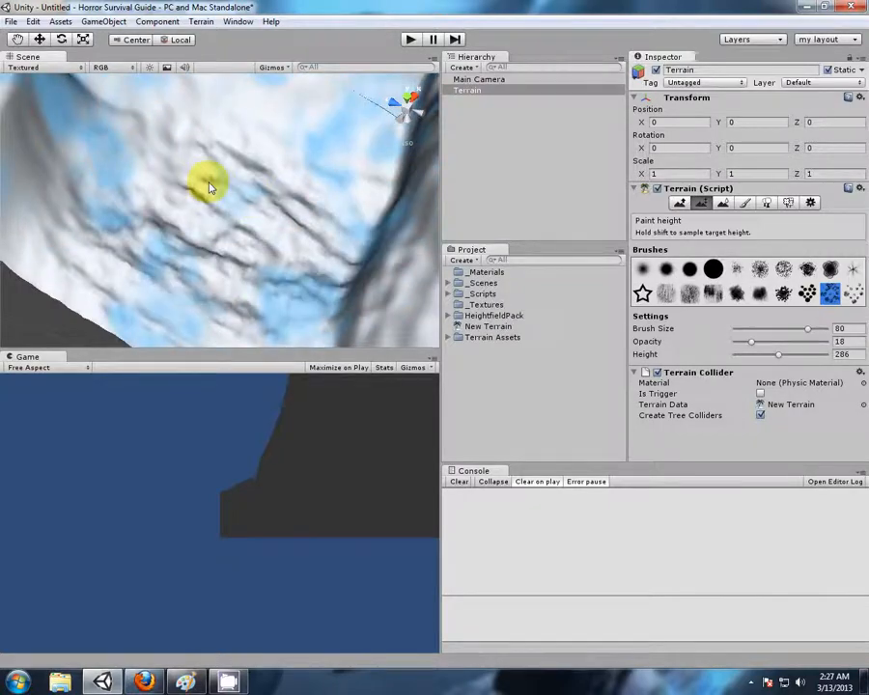
drag(809, 330, 761, 329)
mouse_move(289, 198)
mouse_down()
mouse_move(213, 161)
mouse_move(190, 221)
mouse_move(136, 223)
mouse_up()
mouse_move(274, 232)
right_down()
mouse_move(281, 245)
mouse_move(117, 204)
right_up()
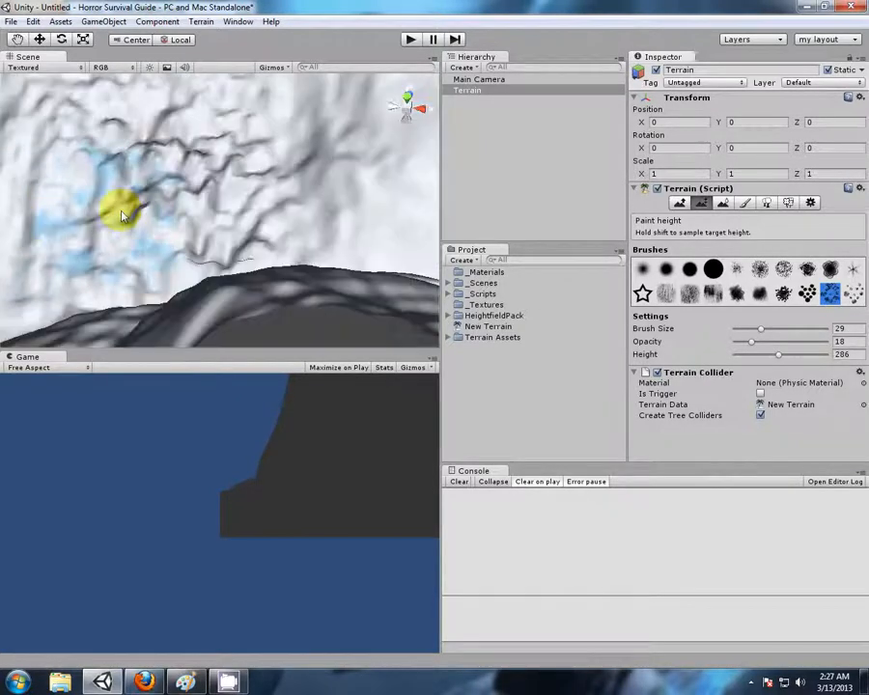
mouse_move(123, 199)
mouse_down()
mouse_move(167, 171)
mouse_move(240, 165)
mouse_move(275, 192)
mouse_move(182, 188)
mouse_up()
scroll(182, 183, down, 5)
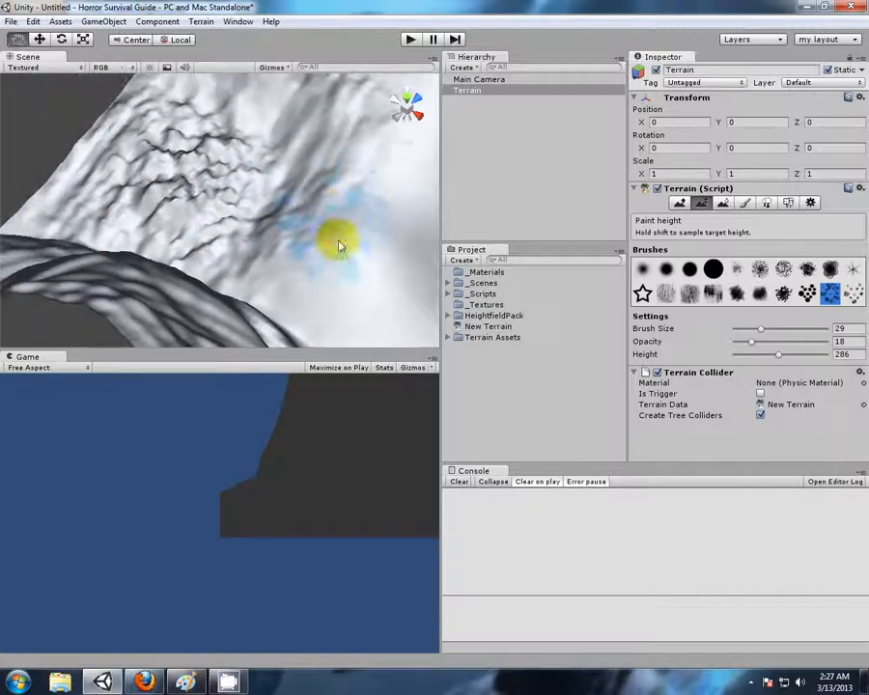
mouse_move(261, 188)
mouse_down()
mouse_move(249, 169)
mouse_move(251, 231)
mouse_move(296, 192)
mouse_move(355, 229)
mouse_up()
Build a high flat plateau on the terrain's empty corner with the solid round brush at height 434, size 99 and opacity 100
scroll(340, 239, down, 8)
scroll(299, 258, down, 10)
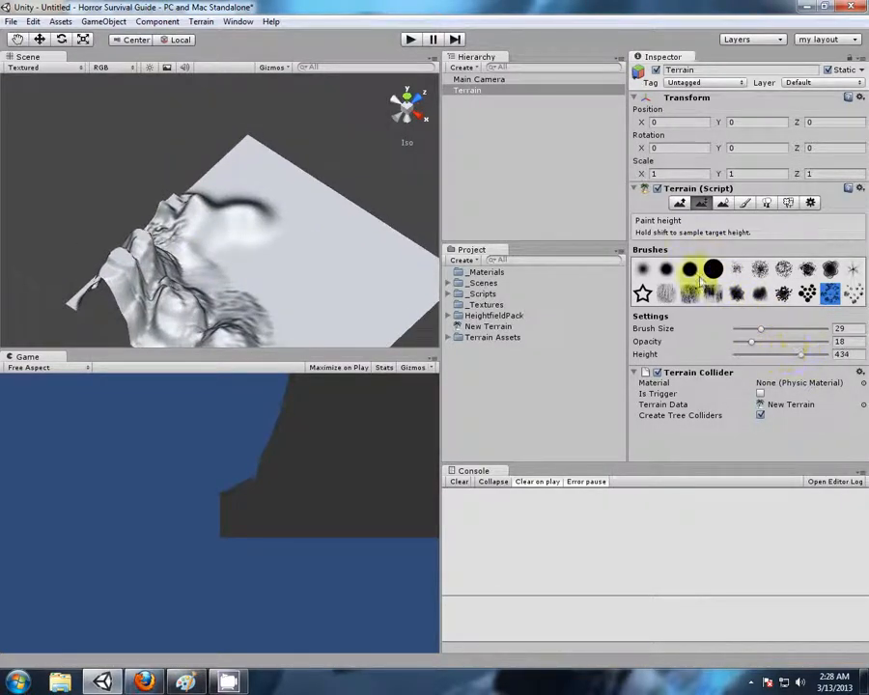
middle_drag(304, 191, 266, 211)
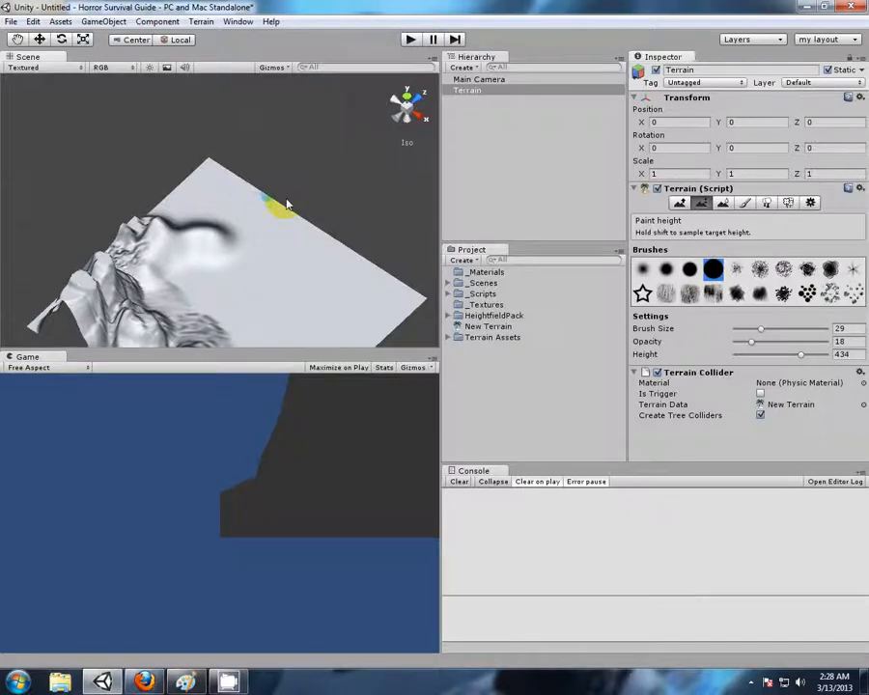
alt+drag(287, 204, 151, 260)
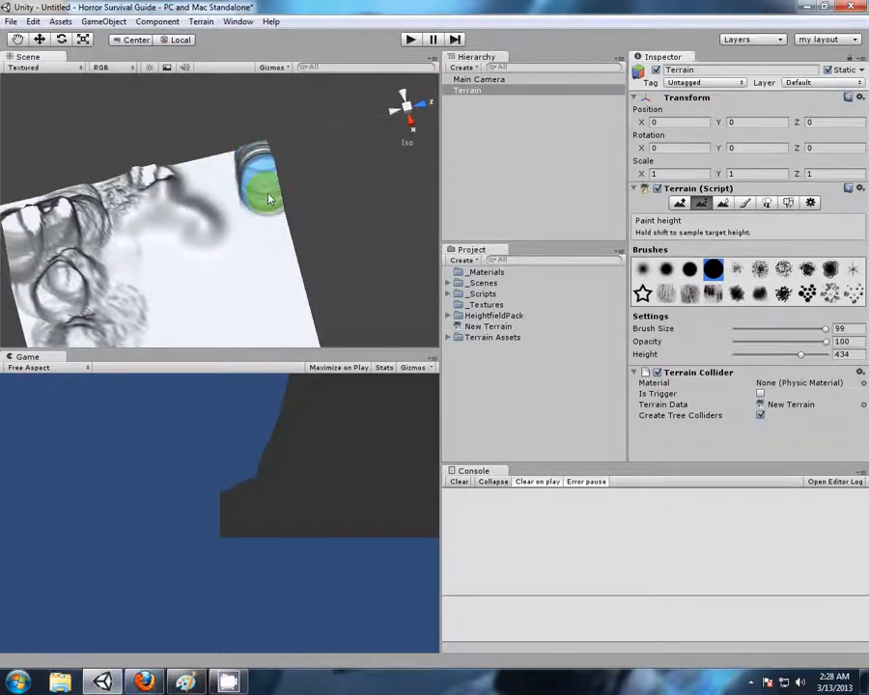
mouse_move(234, 161)
mouse_down()
mouse_move(203, 164)
mouse_move(220, 209)
mouse_move(241, 191)
mouse_move(225, 207)
mouse_up()
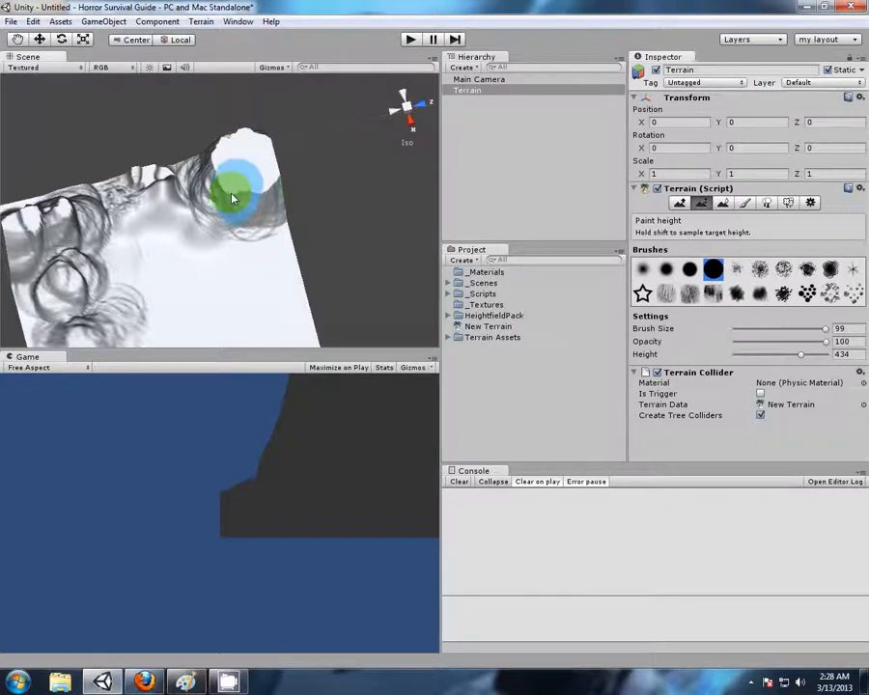
alt+drag(144, 149, 349, 204)
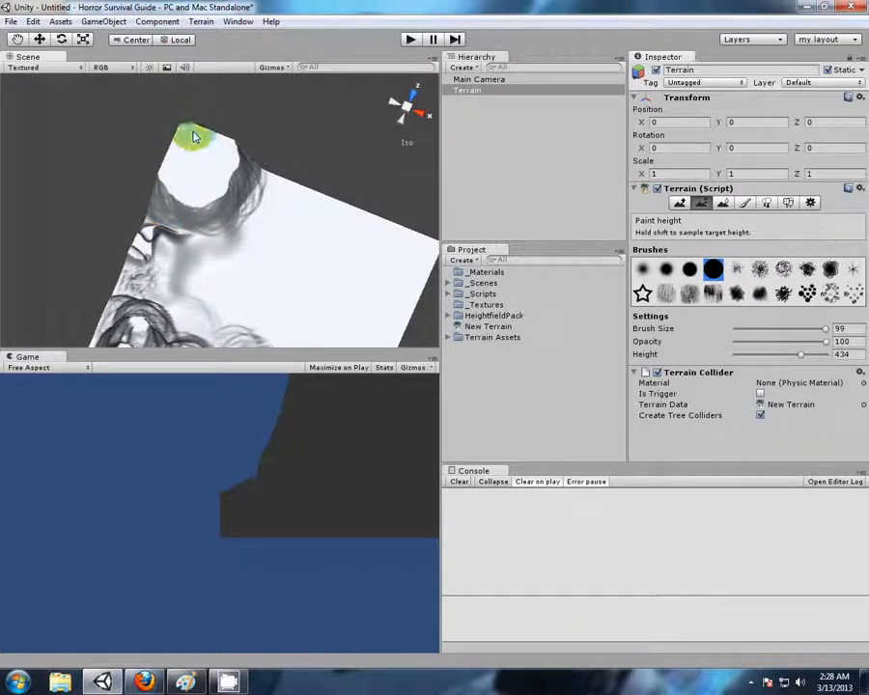
mouse_move(243, 164)
mouse_down()
mouse_move(246, 173)
mouse_move(198, 202)
mouse_move(163, 190)
mouse_up()
drag(230, 195, 261, 171)
Carve a crater into the corner plateau with the soft round brush at height 76 and size 47
mouse_move(325, 265)
alt+mouse_down()
mouse_move(265, 256)
mouse_move(213, 108)
mouse_move(211, 74)
alt+mouse_up()
scroll(262, 236, up, 3)
middle_drag(347, 183, 334, 244)
alt+drag(343, 175, 314, 253)
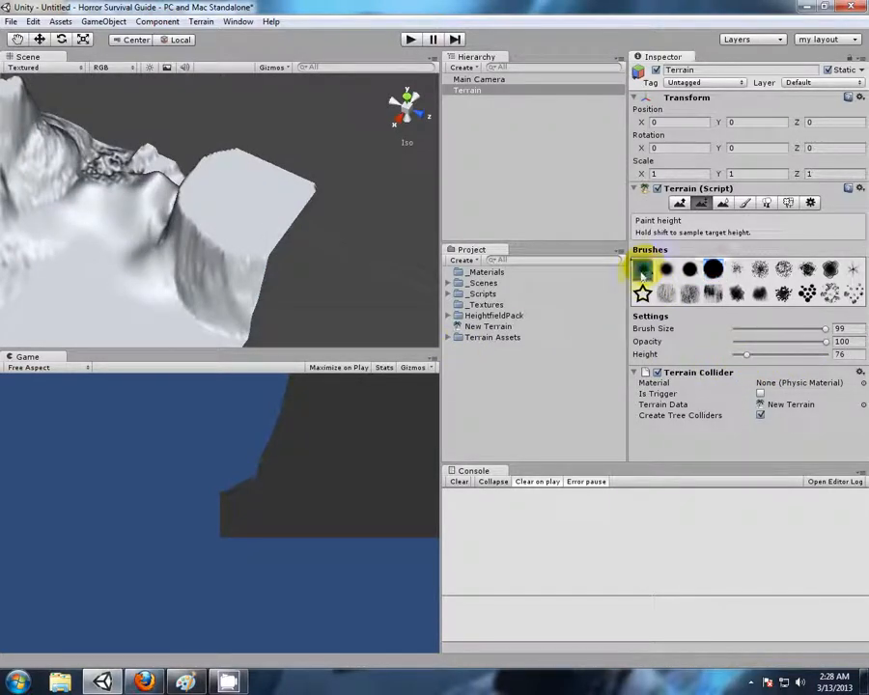
alt+drag(343, 173, 326, 236)
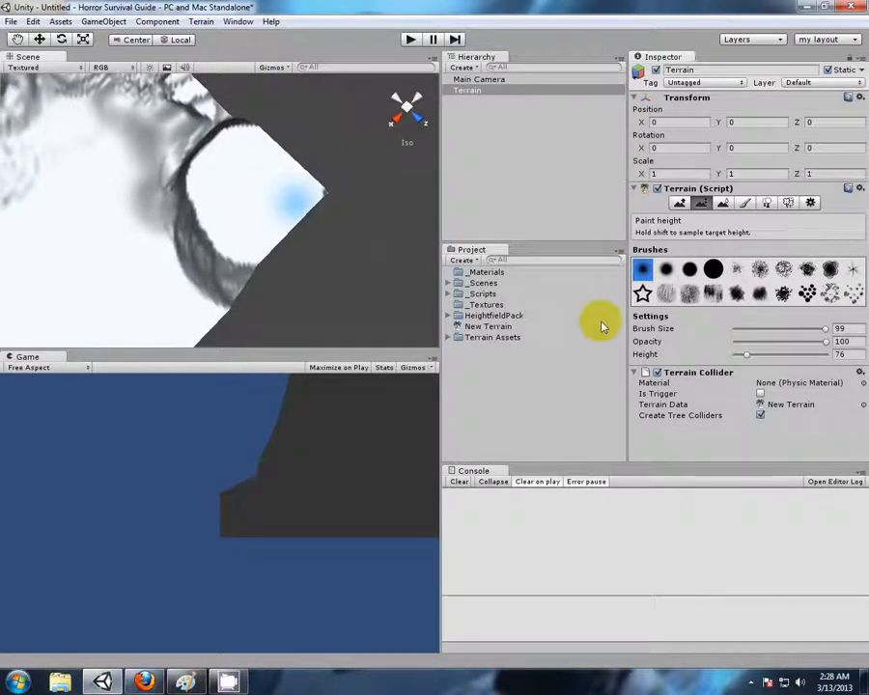
drag(828, 333, 779, 333)
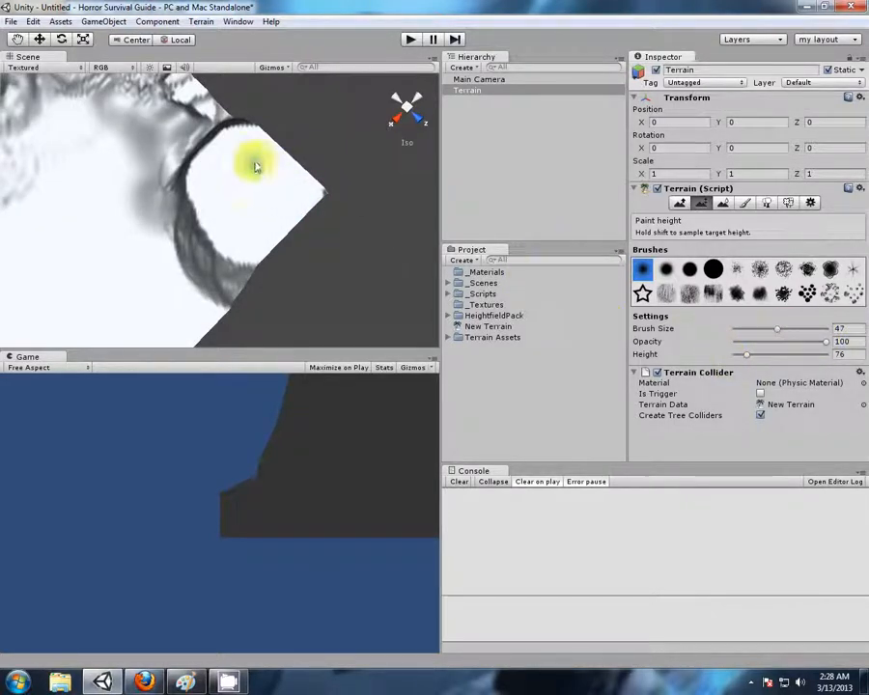
mouse_move(275, 177)
mouse_down()
mouse_move(249, 186)
mouse_move(280, 171)
mouse_move(271, 198)
mouse_up()
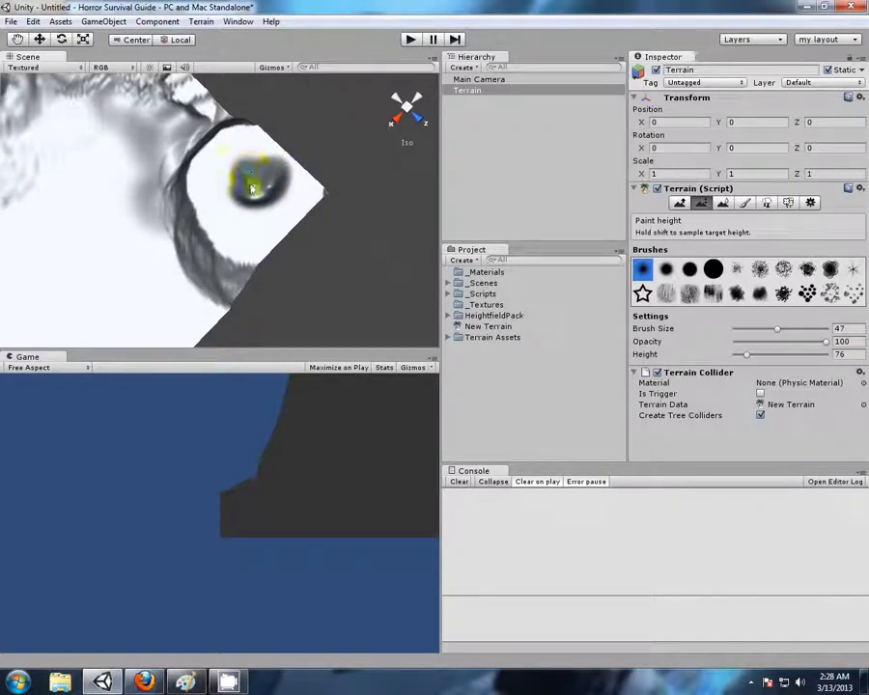
mouse_move(261, 197)
alt+mouse_down()
mouse_move(269, 191)
mouse_move(359, 260)
mouse_move(256, 213)
mouse_move(200, 146)
mouse_move(311, 210)
mouse_move(281, 225)
mouse_move(306, 244)
mouse_move(287, 244)
mouse_move(350, 254)
mouse_move(315, 269)
alt+mouse_up()
alt+drag(338, 211, 198, 239)
mouse_move(263, 237)
mouse_down()
mouse_move(229, 219)
mouse_move(265, 235)
mouse_move(244, 256)
mouse_move(264, 227)
mouse_move(371, 280)
mouse_up()
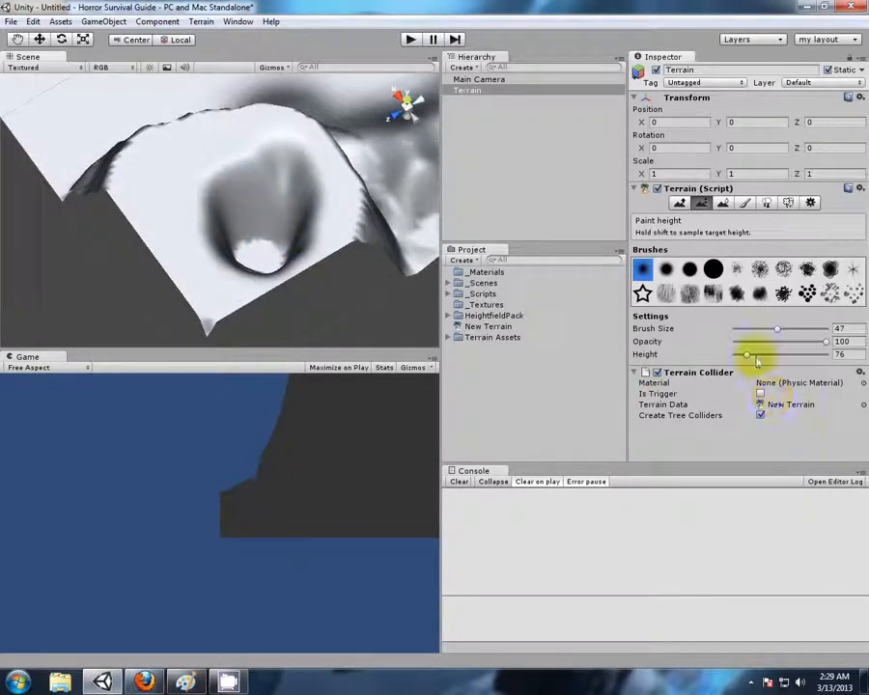
Raise rough ground between the hills and the plateau with Raise / Lower Terrain, using a streaky brush at size 82 and opacity 100
mouse_move(314, 208)
alt+mouse_down()
mouse_move(295, 245)
mouse_move(266, 227)
mouse_move(276, 231)
mouse_move(250, 87)
mouse_move(273, 207)
mouse_move(339, 193)
mouse_move(223, 194)
mouse_move(350, 180)
mouse_move(248, 246)
mouse_move(165, 249)
mouse_move(111, 216)
alt+mouse_up()
alt+drag(350, 223, 406, 295)
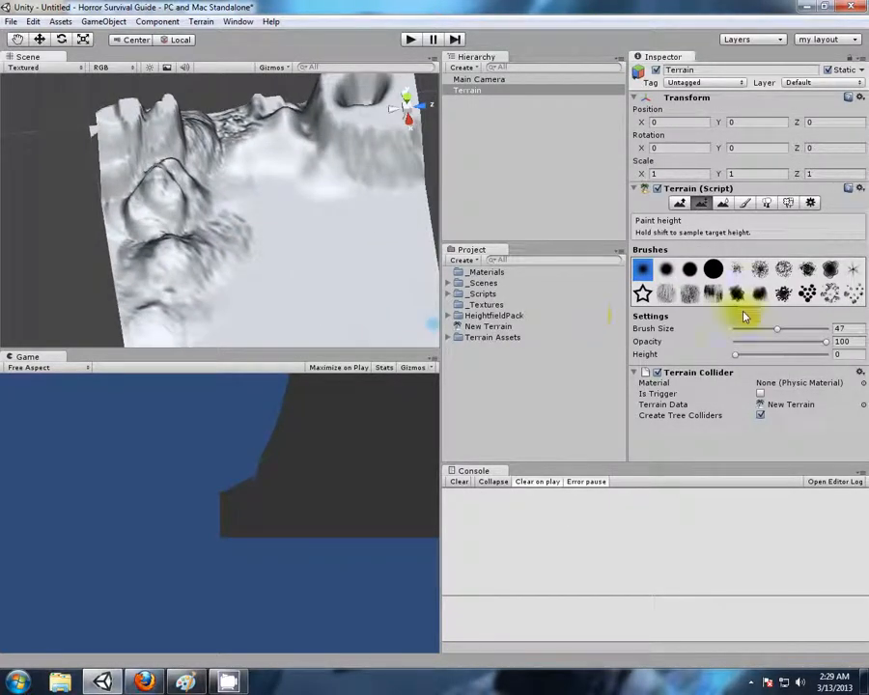
click(724, 204)
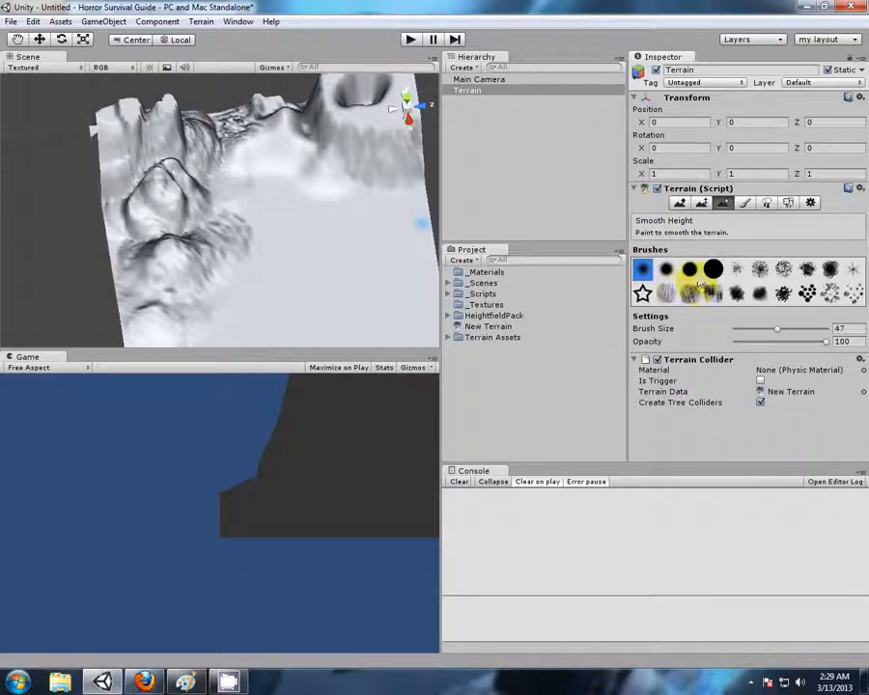
click(680, 202)
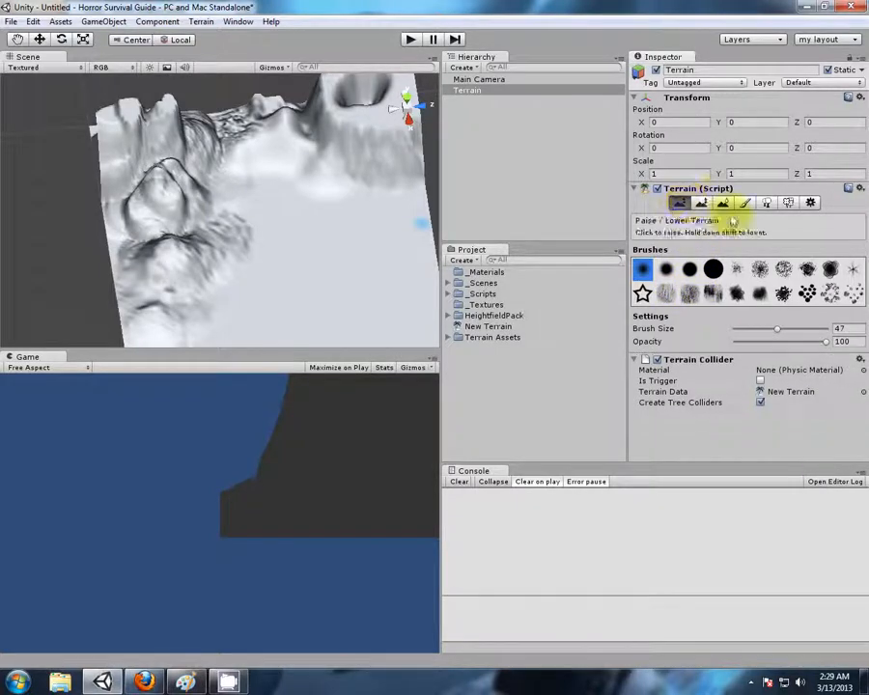
click(689, 295)
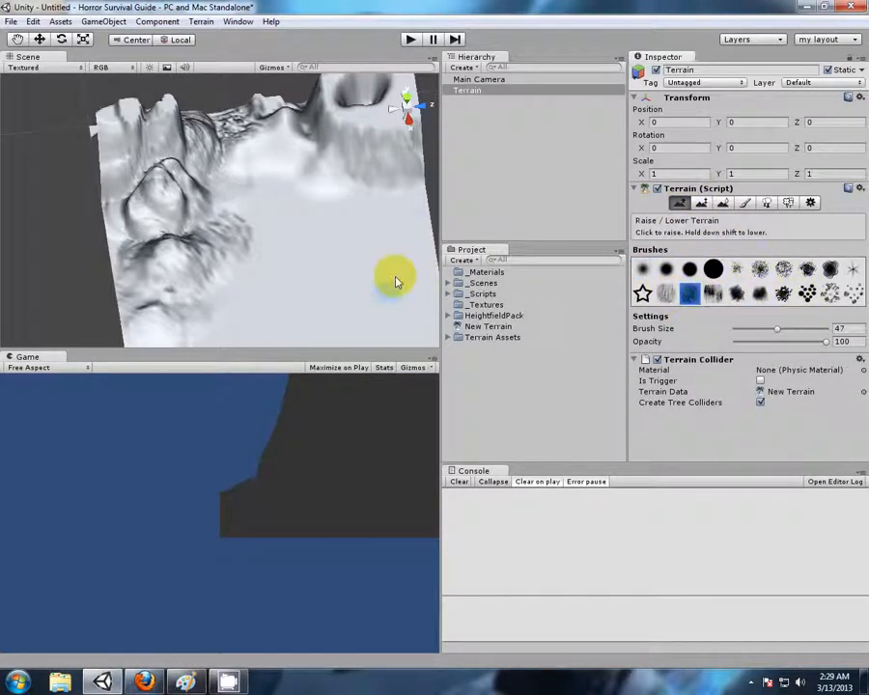
drag(807, 332, 811, 330)
mouse_move(304, 201)
mouse_down()
mouse_move(249, 202)
mouse_move(307, 190)
mouse_move(283, 157)
mouse_move(257, 169)
mouse_move(310, 171)
mouse_move(241, 198)
mouse_move(249, 166)
mouse_move(291, 152)
mouse_move(317, 234)
mouse_move(236, 242)
mouse_up()
Raise scattered rocky bumps across the rough ground and up the nearby hillside with the scattered-patches brush
click(830, 295)
scroll(329, 240, up, 3)
mouse_move(205, 189)
mouse_down()
mouse_move(199, 183)
mouse_move(170, 203)
mouse_move(198, 200)
mouse_move(214, 179)
mouse_up()
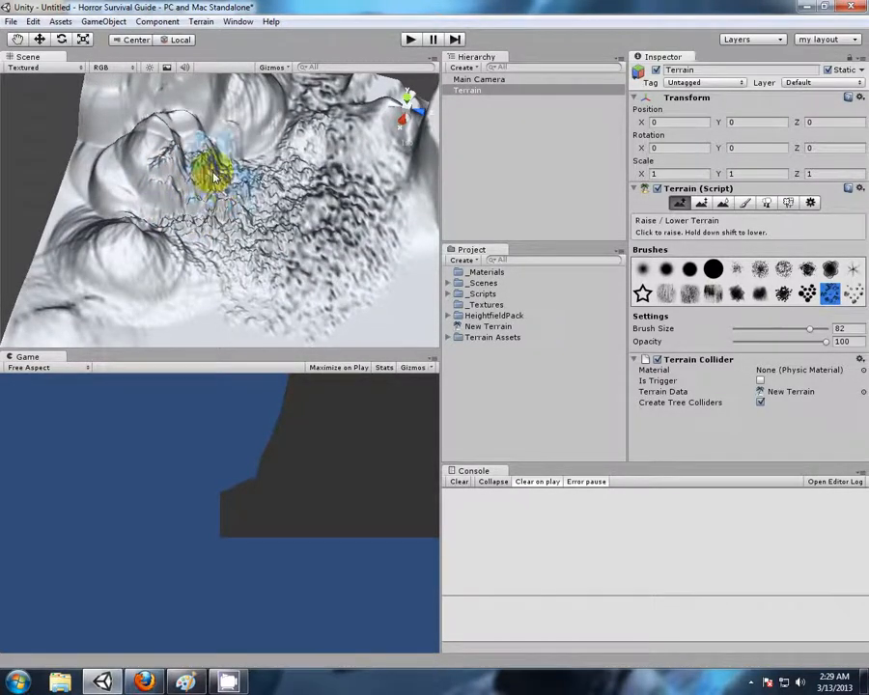
Soften the jagged hillside with Smooth Height, using the soft round brush at size 82 and opacity 28
click(723, 203)
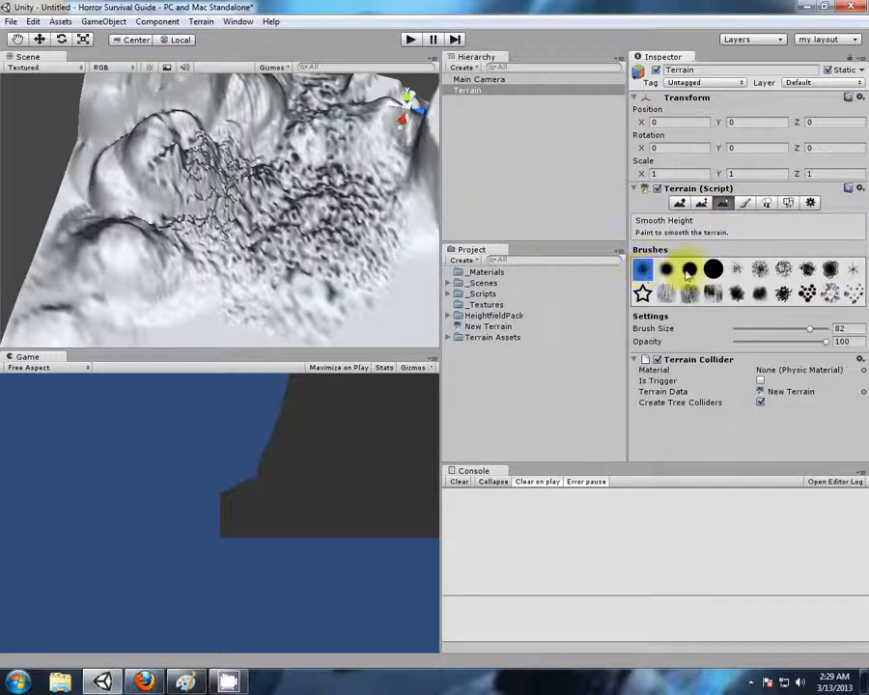
scroll(352, 241, up, 3)
mouse_move(353, 253)
alt+mouse_down()
mouse_move(338, 224)
mouse_move(298, 248)
mouse_move(249, 240)
mouse_move(266, 220)
mouse_move(271, 247)
mouse_move(230, 217)
mouse_move(378, 225)
alt+mouse_up()
scroll(297, 249, up, 3)
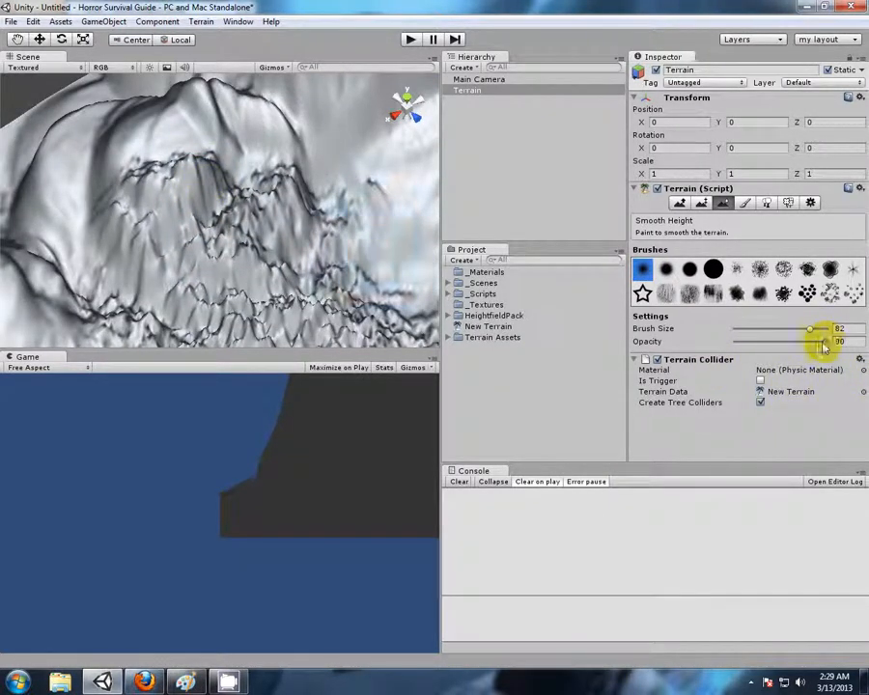
drag(821, 344, 789, 344)
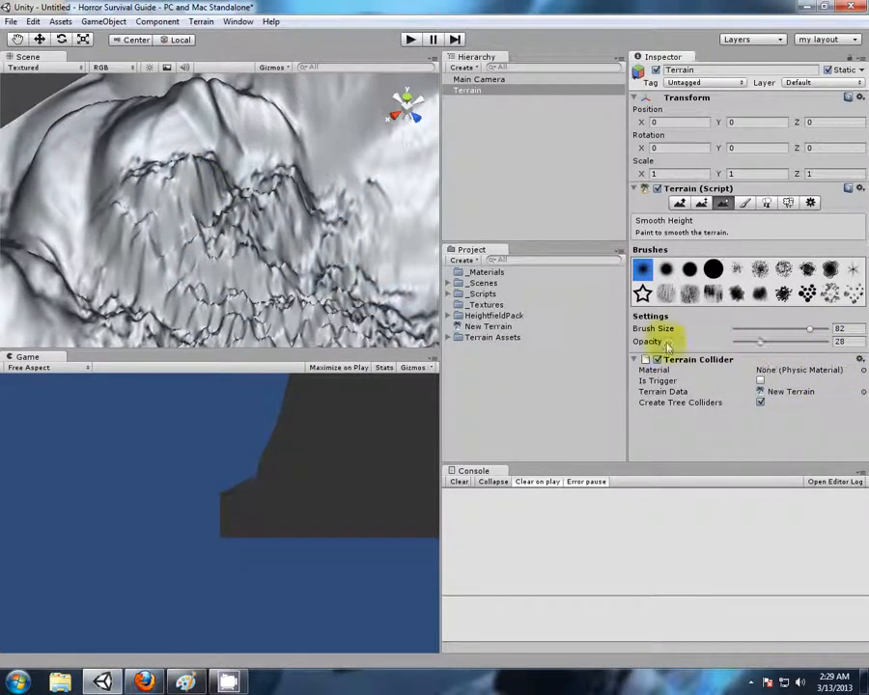
mouse_move(327, 292)
alt+mouse_down()
mouse_move(428, 316)
mouse_move(413, 306)
alt+mouse_up()
mouse_move(188, 245)
mouse_down()
mouse_move(200, 224)
mouse_move(175, 219)
mouse_move(116, 261)
mouse_move(140, 179)
mouse_move(169, 171)
mouse_move(233, 190)
mouse_move(232, 162)
mouse_move(219, 219)
mouse_move(229, 252)
mouse_move(310, 308)
mouse_move(396, 279)
mouse_move(345, 248)
mouse_move(329, 272)
mouse_move(392, 213)
mouse_move(320, 231)
mouse_move(252, 273)
mouse_move(241, 145)
mouse_up()
mouse_move(325, 280)
alt+mouse_down()
mouse_move(204, 175)
mouse_move(194, 133)
mouse_move(199, 155)
alt+mouse_up()
mouse_move(165, 317)
mouse_down()
mouse_move(196, 319)
mouse_move(196, 264)
mouse_move(164, 256)
mouse_move(136, 198)
mouse_move(96, 208)
mouse_move(71, 254)
mouse_move(133, 314)
mouse_move(74, 251)
mouse_move(147, 148)
mouse_move(231, 197)
mouse_move(478, 183)
mouse_up()
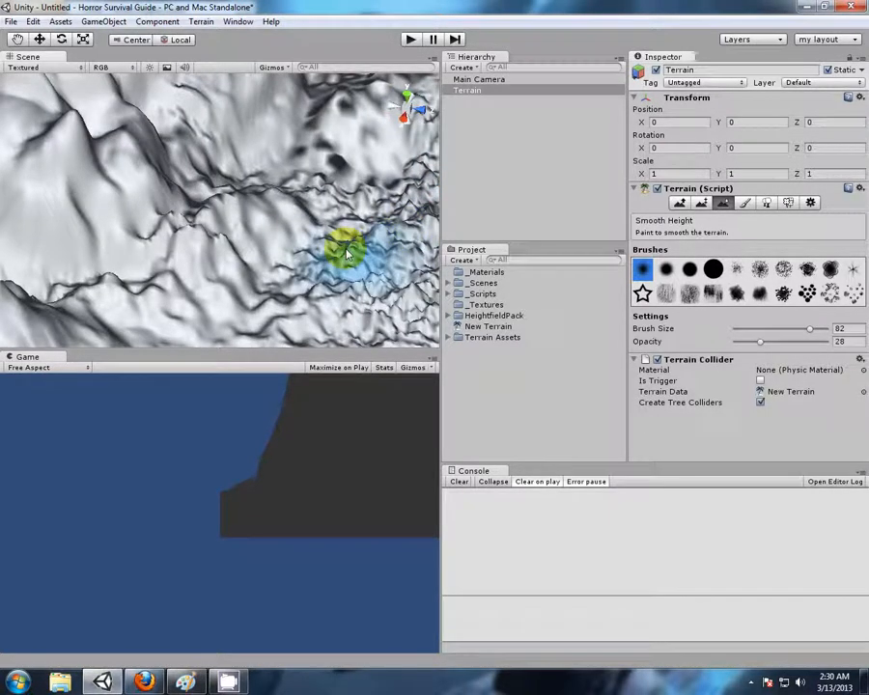
Continue smoothing the bumpy ground at the foot of the hills with the soft round brush
middle_drag(344, 248, 192, 167)
scroll(192, 188, up, 3)
mouse_move(160, 278)
mouse_down()
mouse_move(242, 277)
mouse_move(152, 243)
mouse_move(136, 194)
mouse_move(186, 174)
mouse_move(300, 214)
mouse_move(363, 284)
mouse_move(378, 254)
mouse_move(302, 265)
mouse_move(105, 212)
mouse_move(110, 229)
mouse_up()
alt+drag(146, 292, 312, 281)
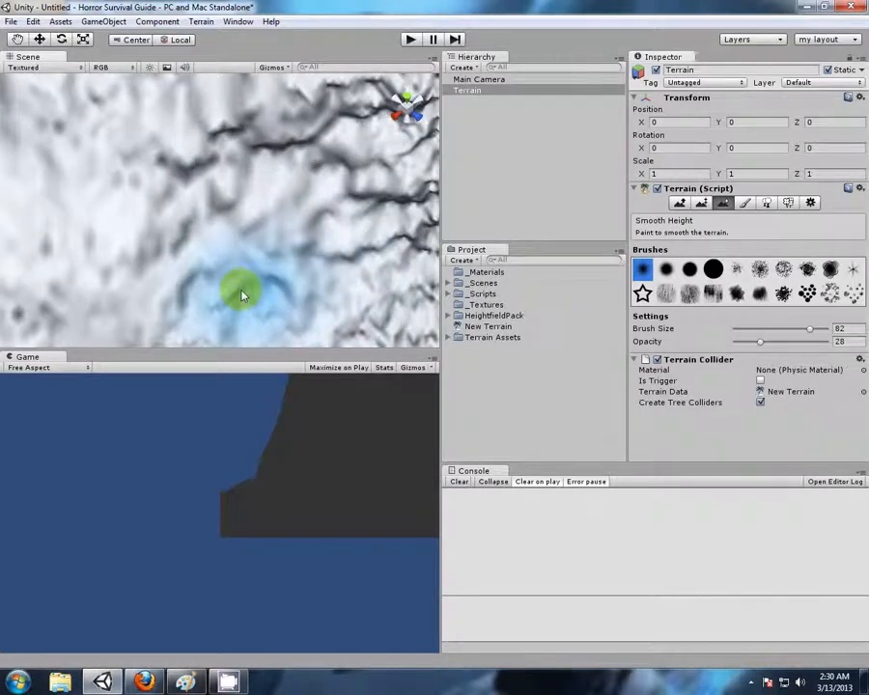
mouse_move(300, 233)
alt+mouse_down()
mouse_move(246, 187)
mouse_move(270, 192)
mouse_move(314, 252)
alt+mouse_up()
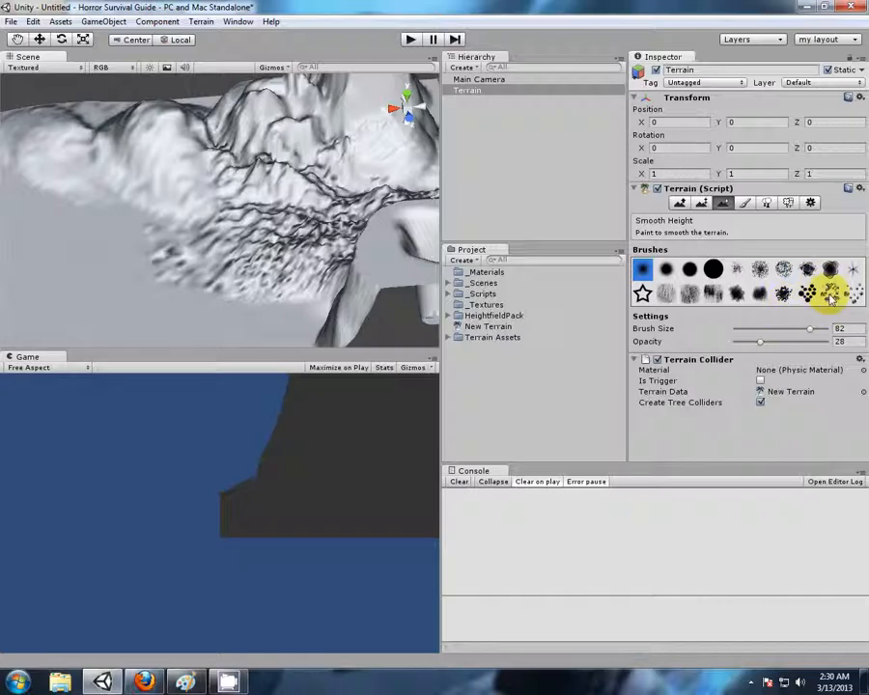
Smooth patches of the rough ground near the plateau with the scattered-patches brush
drag(286, 277, 282, 270)
scroll(282, 270, up, 5)
middle_drag(326, 282, 242, 194)
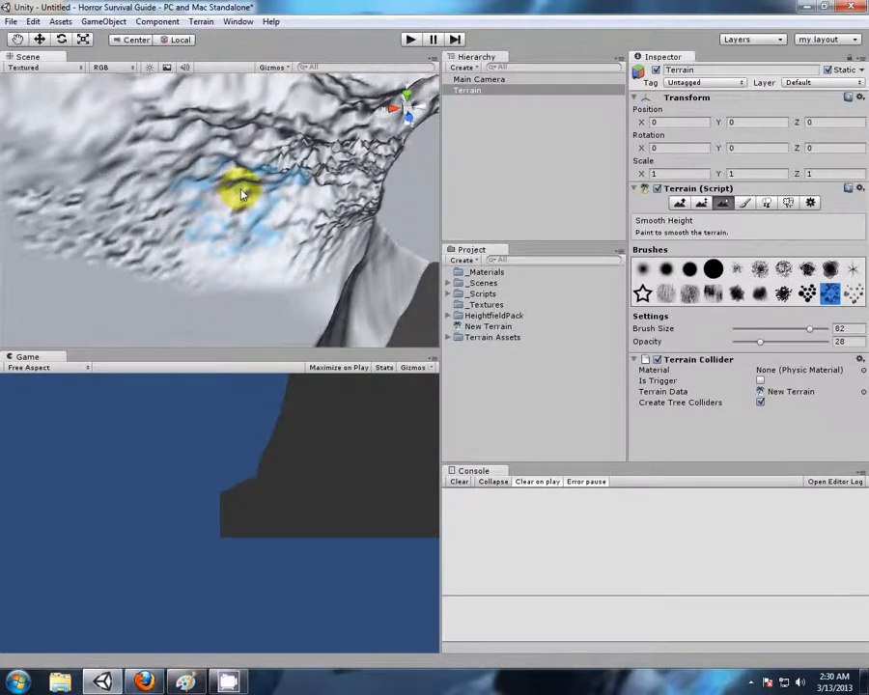
Smooth the jagged ridge and surrounding rough slopes with Smooth Height and the scattered-patches brush at size 82, opacity 28
scroll(242, 194, up, 5)
alt+drag(173, 158, 4, 336)
middle_drag(27, 214, 53, 374)
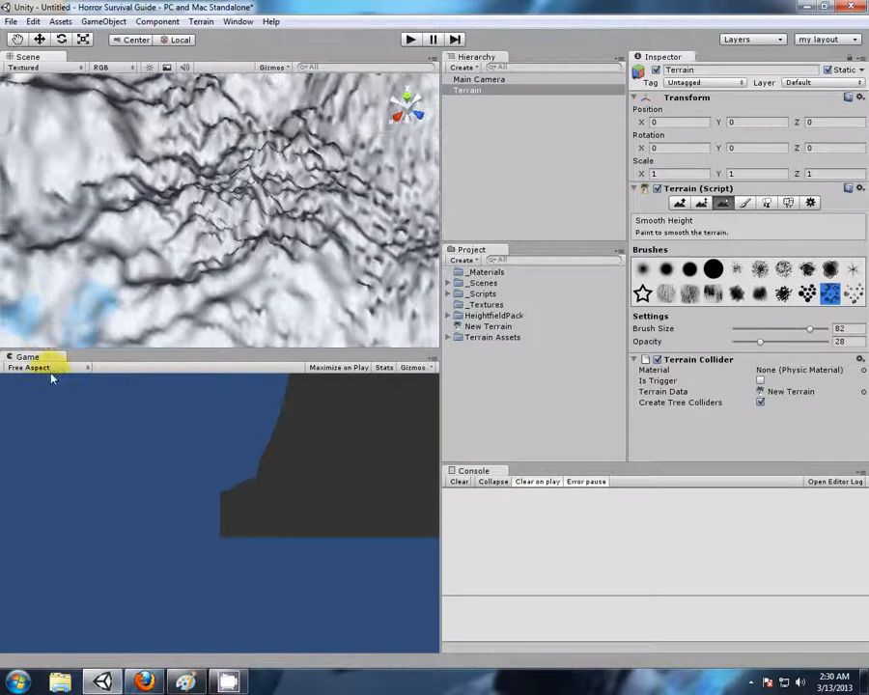
click(253, 168)
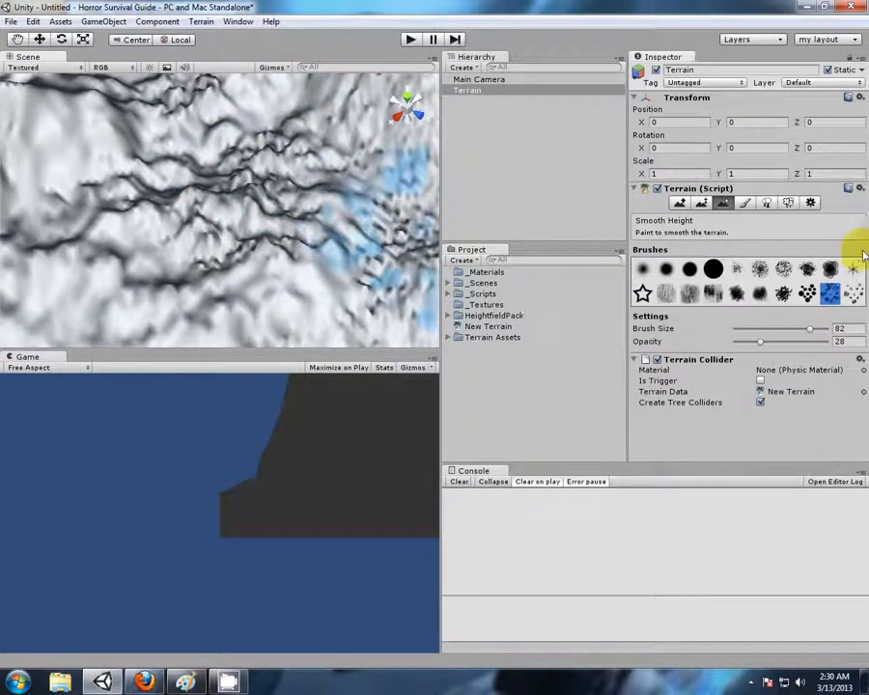
click(680, 203)
click(702, 202)
click(723, 203)
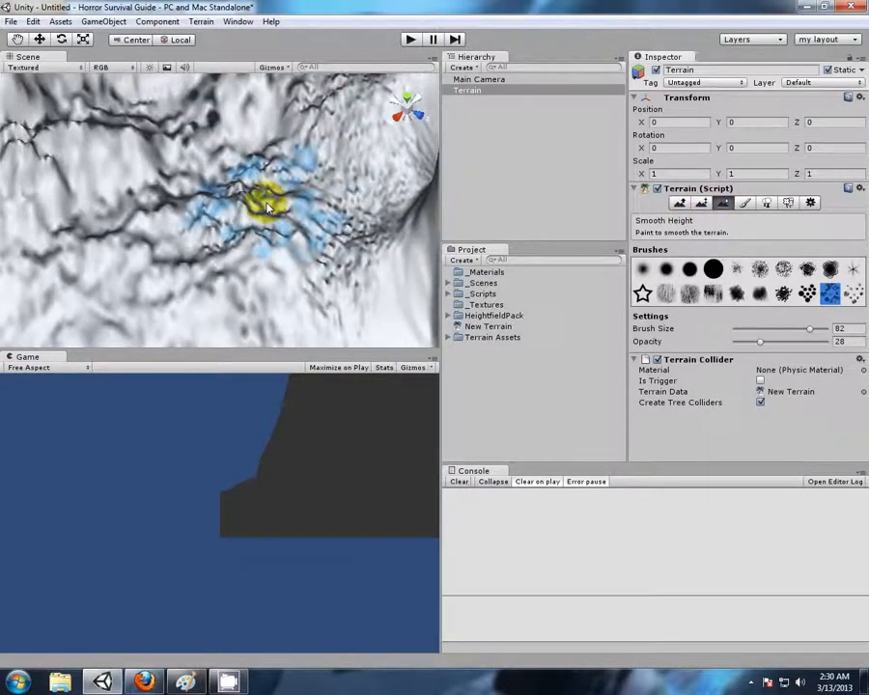
scroll(268, 208, down, 10)
alt+drag(91, 182, 324, 262)
middle_drag(330, 276, 311, 233)
alt+drag(188, 253, 583, 169)
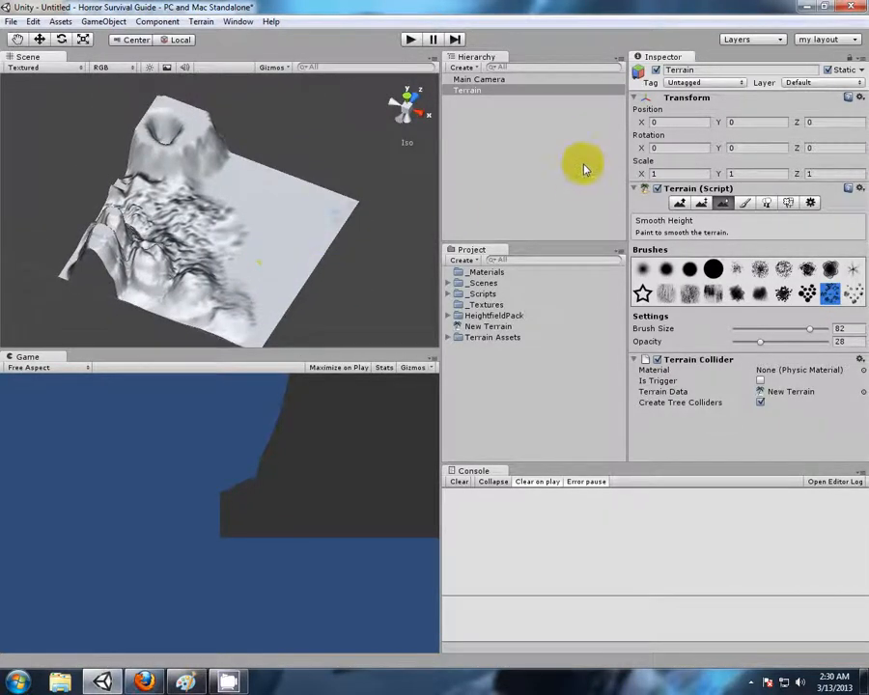
Switch to Paint Texture, start adding a terrain texture and choose Grass (Hill) as its splat
click(745, 204)
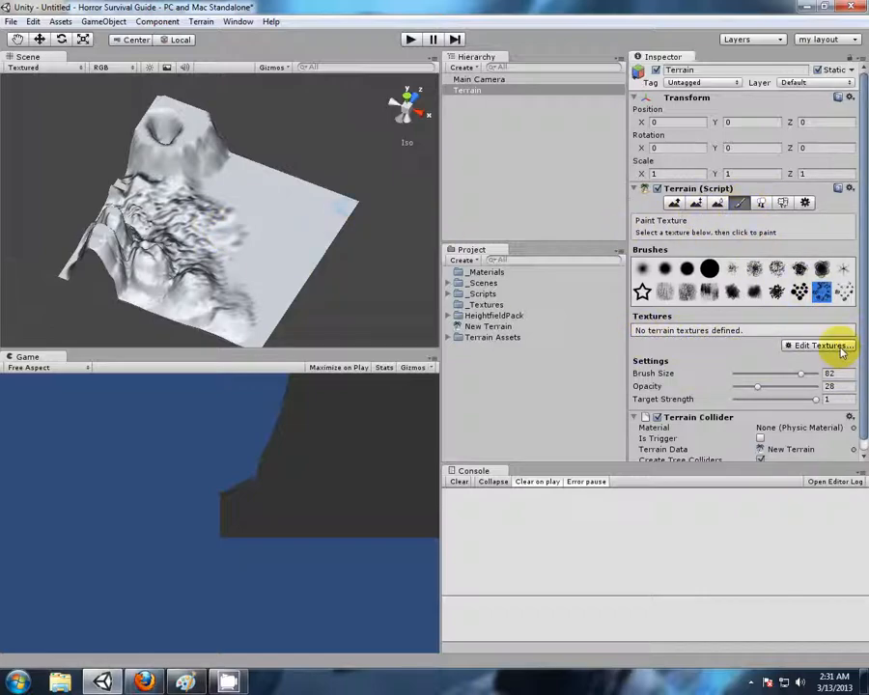
click(836, 347)
click(798, 348)
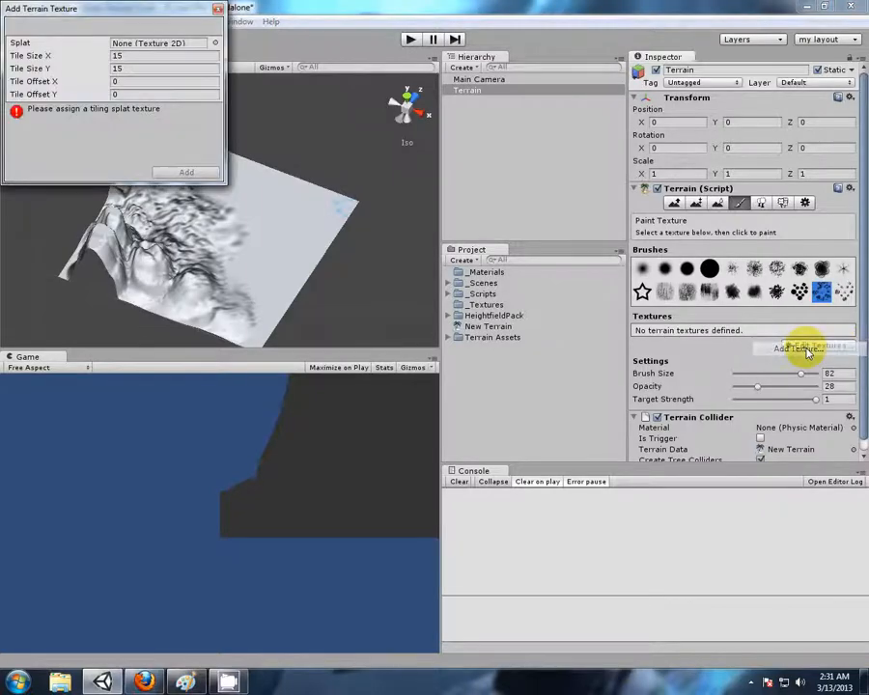
click(215, 44)
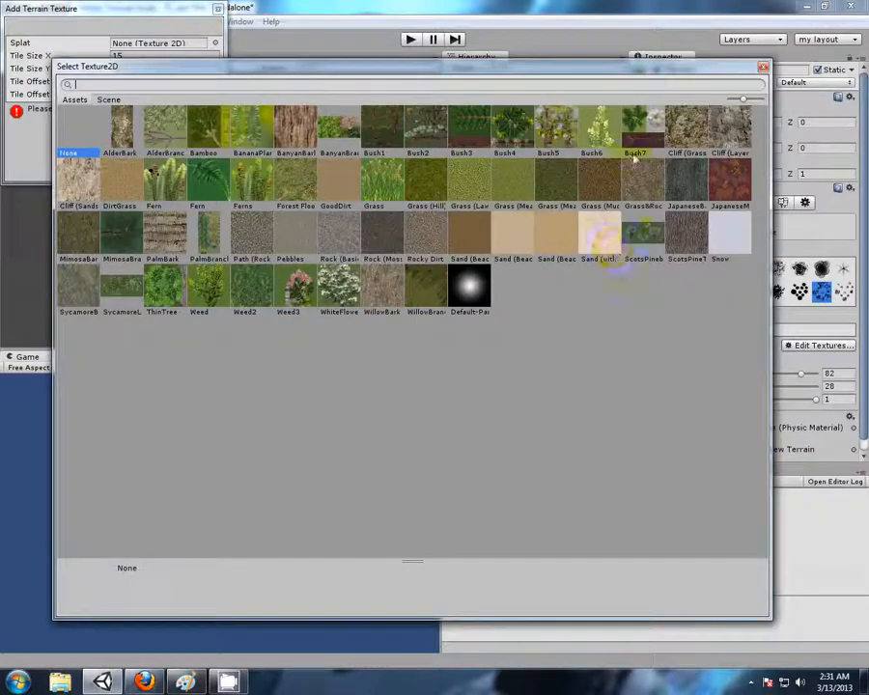
click(425, 183)
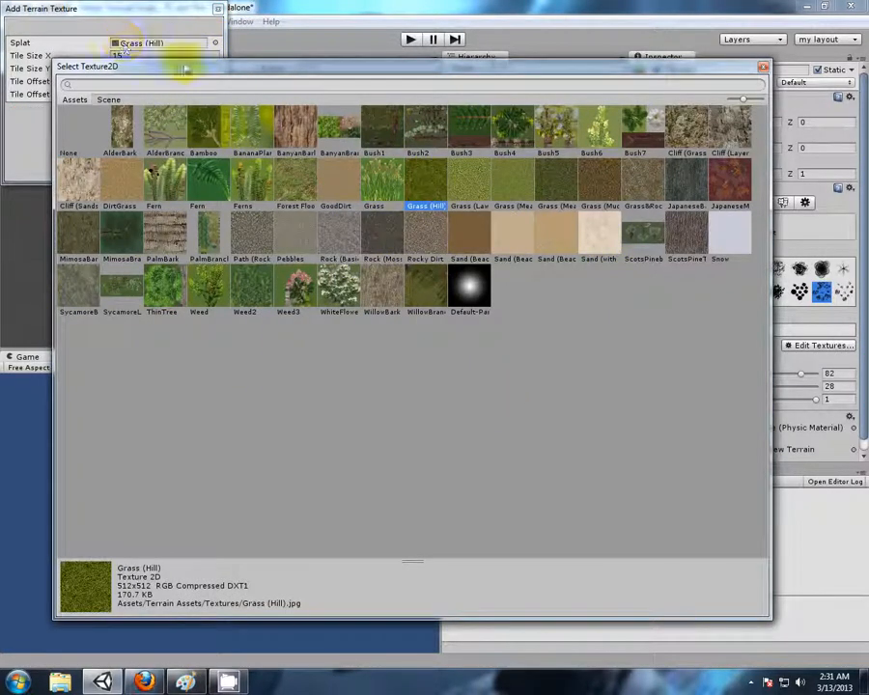
click(764, 68)
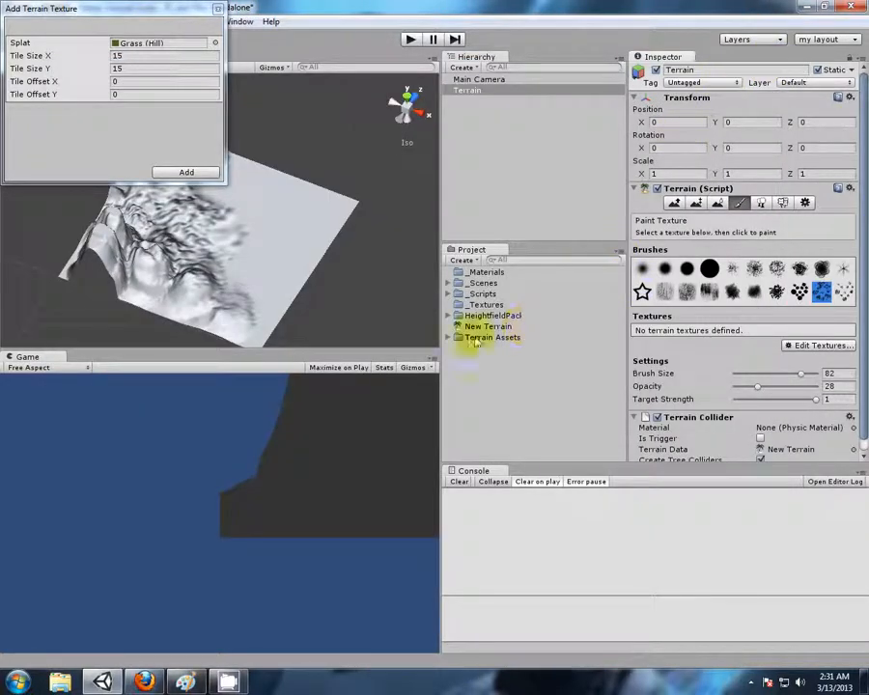
Replace the new texture's splat with Cliff (Sandstone) from the Terrain Assets Textures folder and add it to the terrain
click(450, 338)
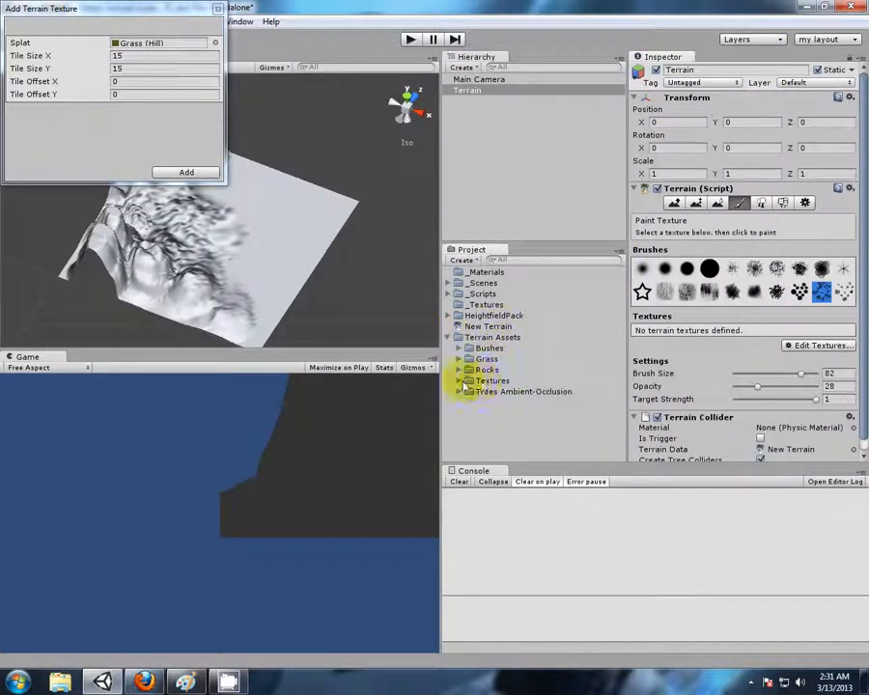
click(468, 380)
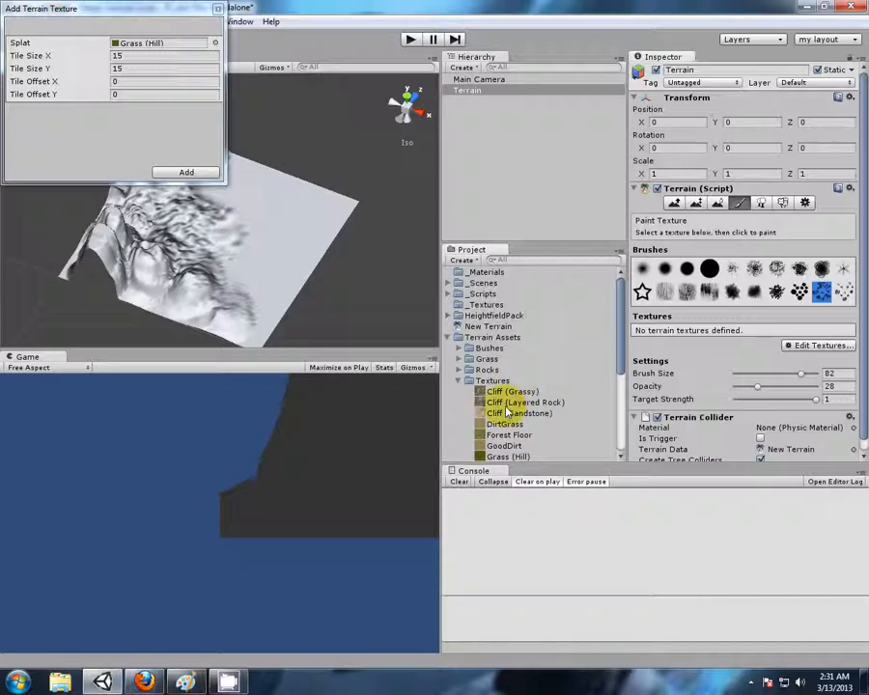
drag(500, 416, 147, 54)
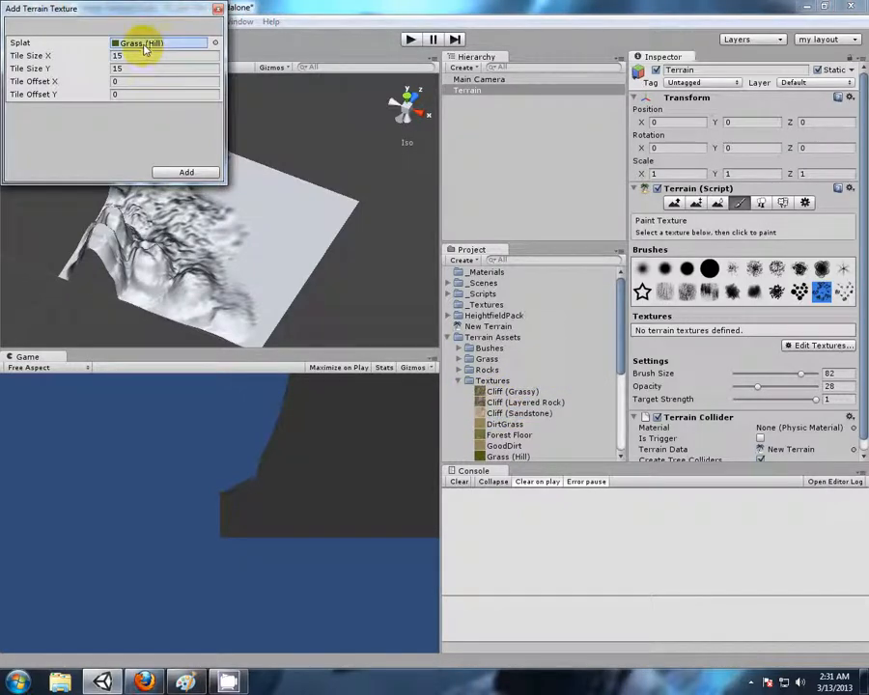
click(200, 174)
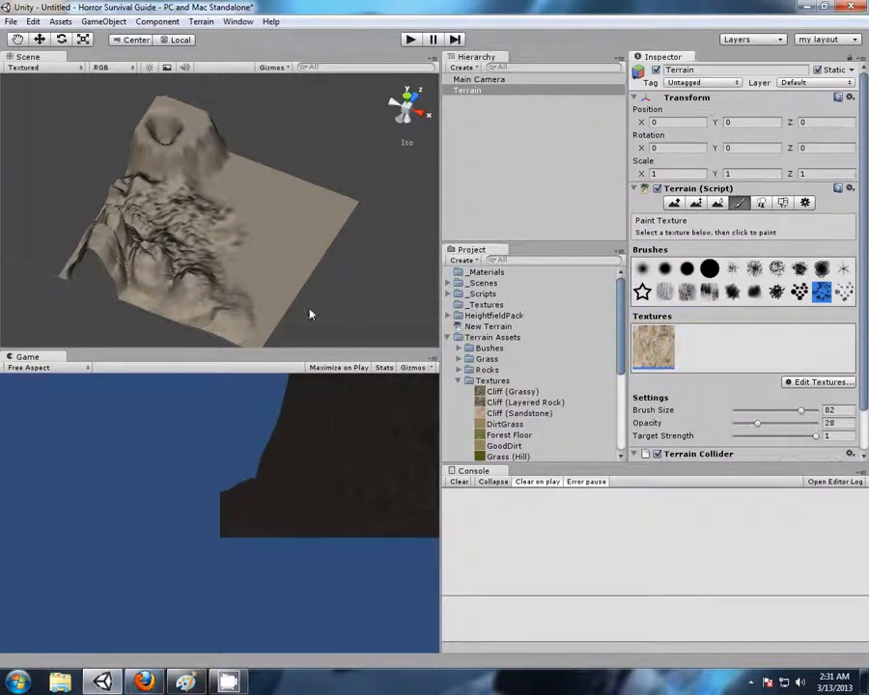
Choose the small soft round brush and set brush size to 1, opacity to 0 and target strength to 0
middle_drag(325, 142, 363, 132)
click(642, 269)
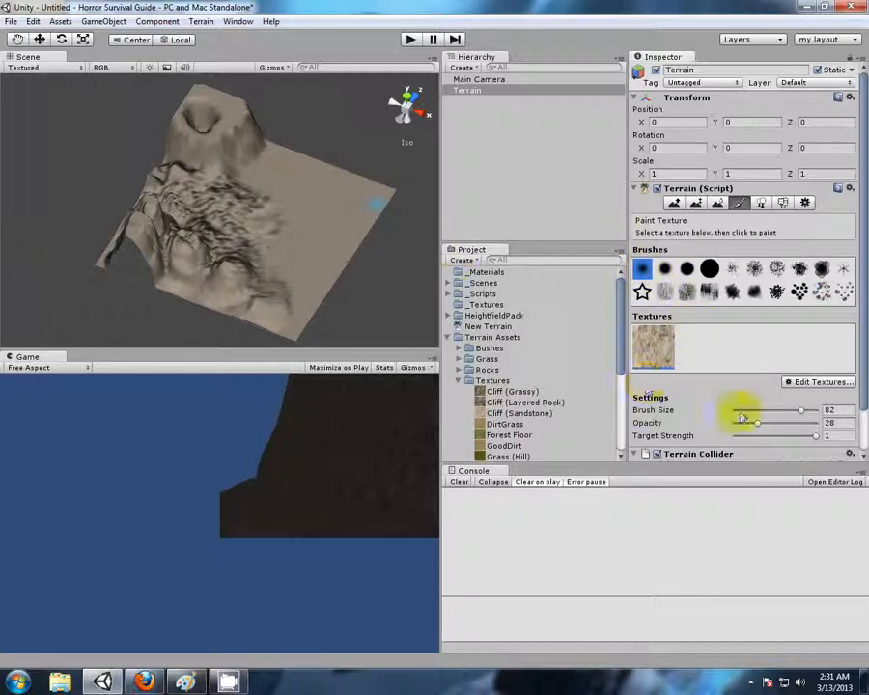
mouse_move(797, 414)
mouse_down()
mouse_move(730, 415)
mouse_move(721, 427)
mouse_up()
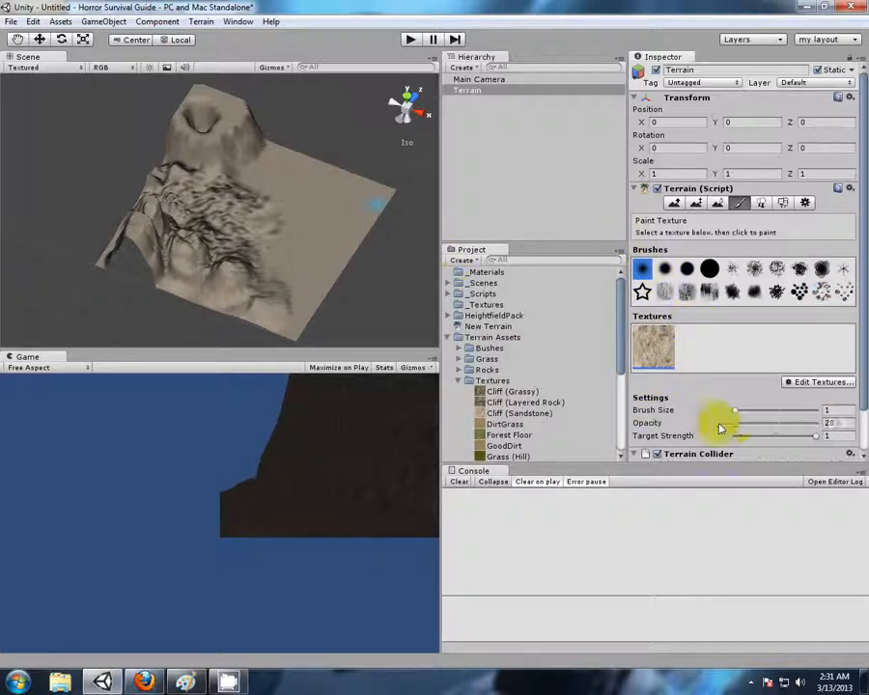
drag(814, 441, 720, 435)
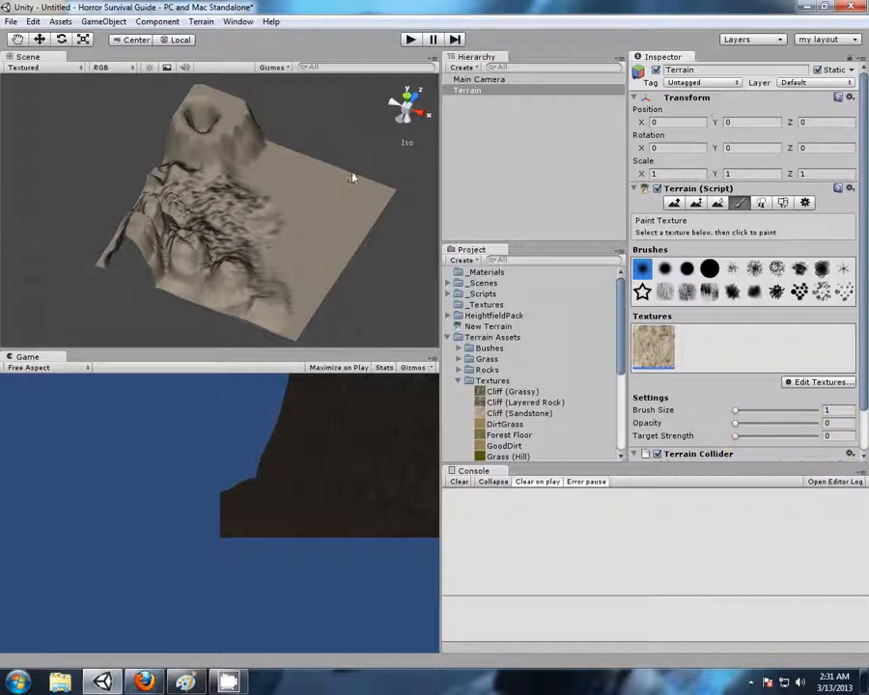
Add DirtGrass from the Terrain Assets textures as the second terrain texture
middle_drag(385, 280, 369, 254)
right_drag(369, 253, 279, 215)
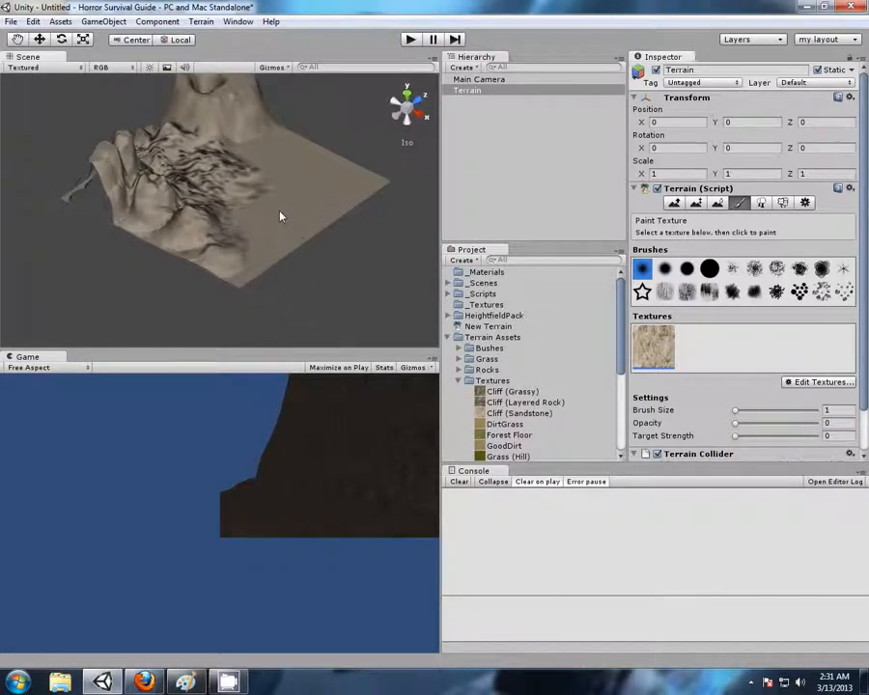
scroll(279, 206, up, 5)
scroll(279, 202, up, 4)
right_drag(257, 171, 323, 241)
click(820, 385)
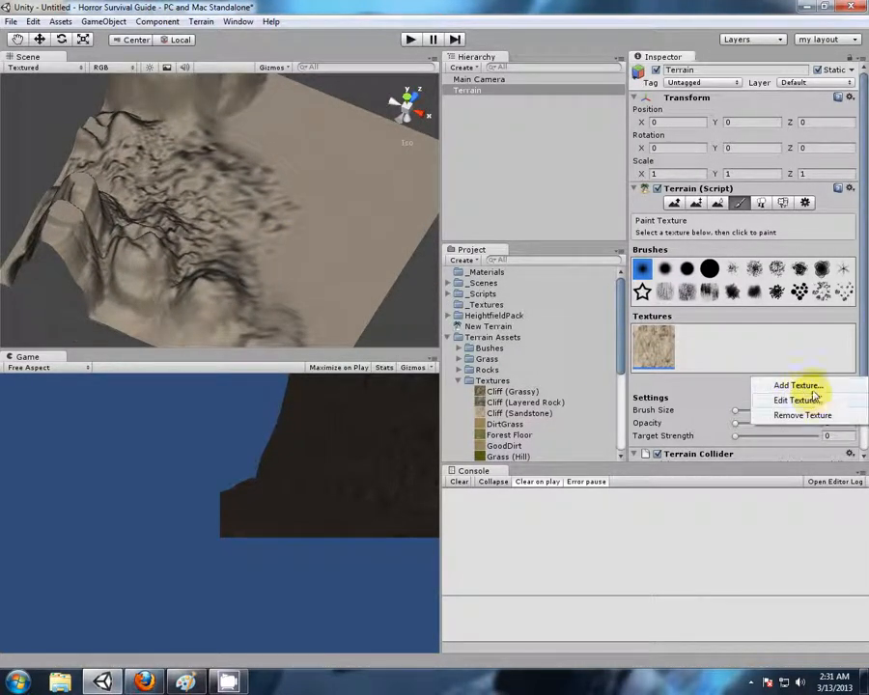
click(811, 387)
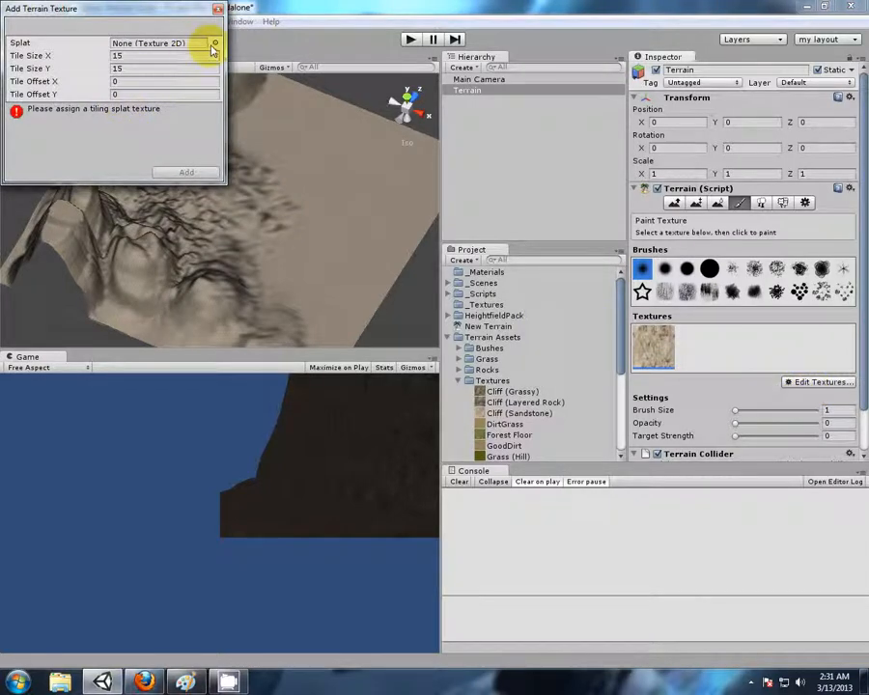
scroll(509, 401, down, 4)
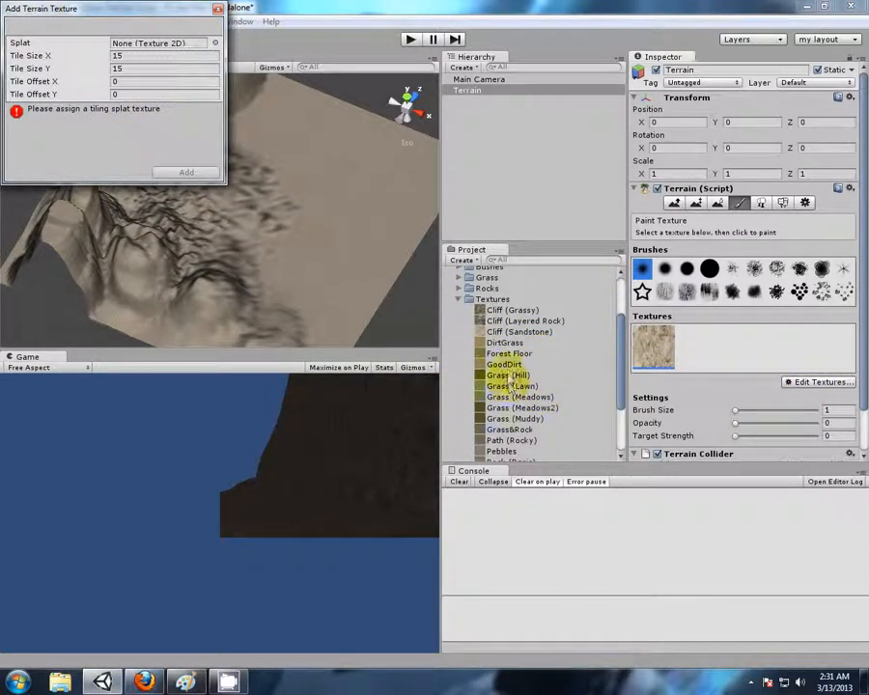
drag(509, 348, 179, 43)
click(187, 173)
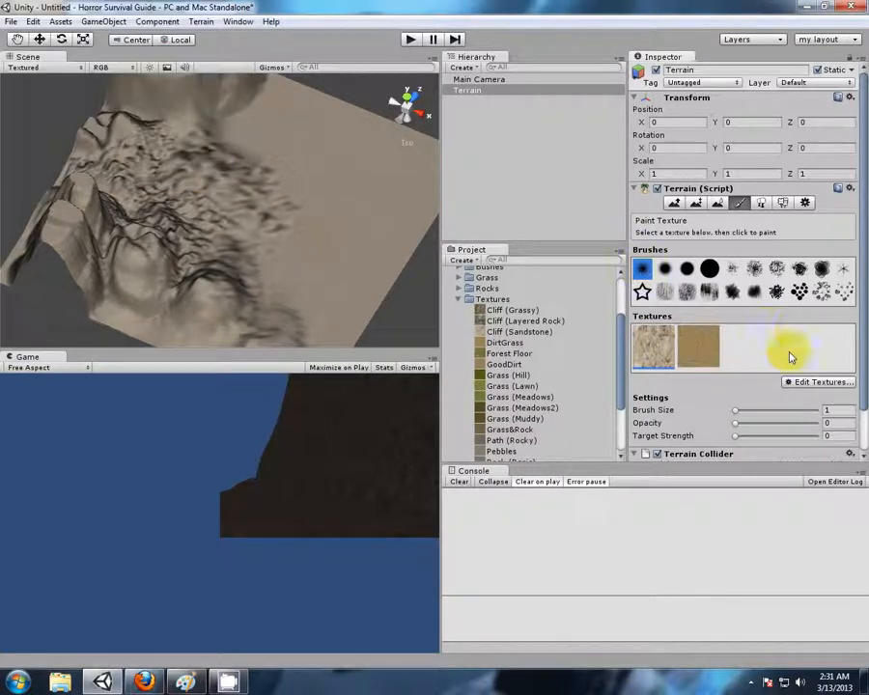
Change the base terrain texture's splat from Cliff (Sandstone) to Grass (Hill) and apply it
click(801, 382)
click(791, 399)
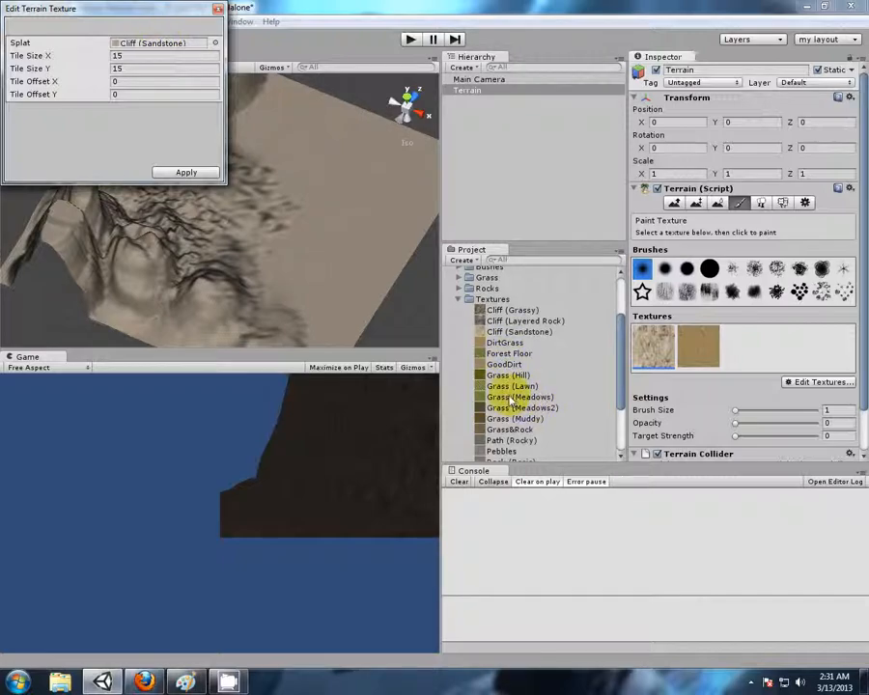
drag(495, 378, 171, 45)
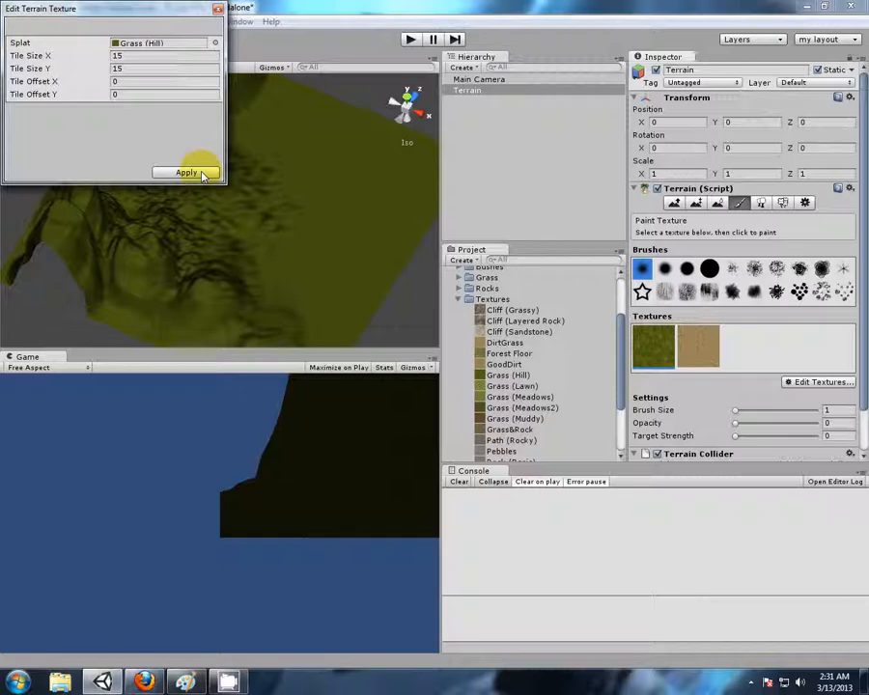
click(187, 173)
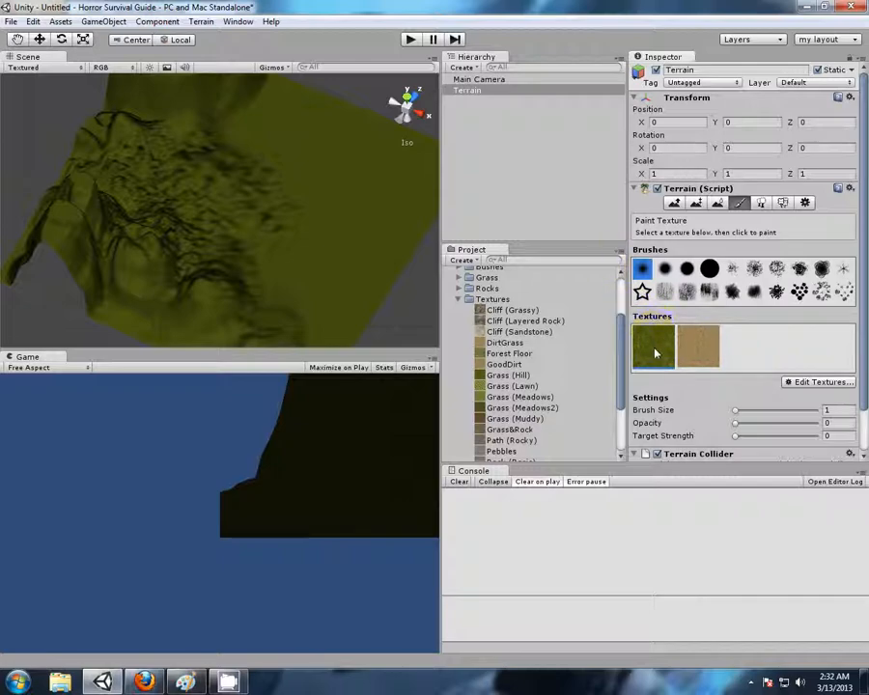
Set the base terrain texture's splat back to Cliff (Sandstone) and apply it
click(806, 386)
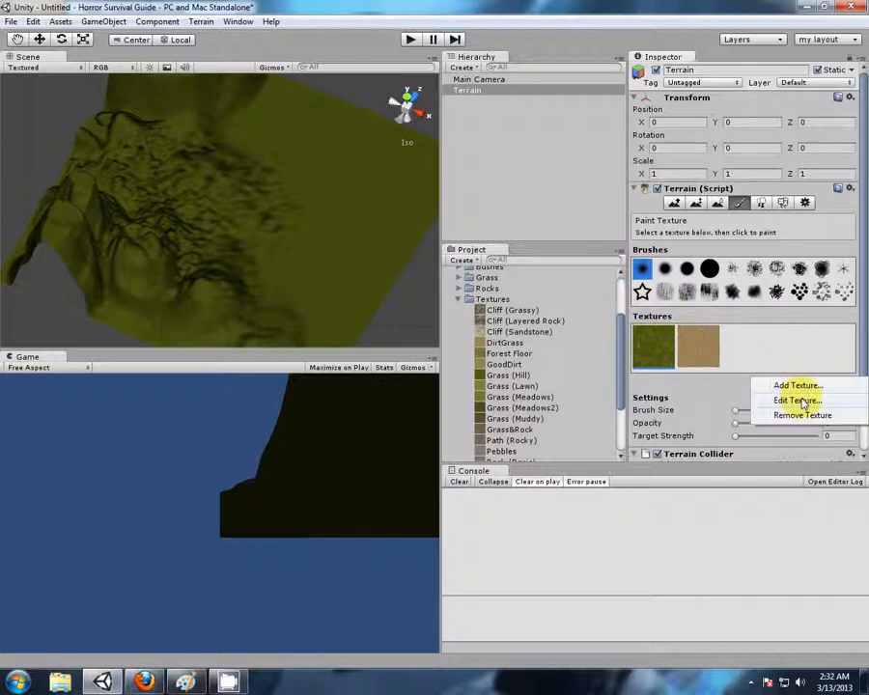
click(802, 401)
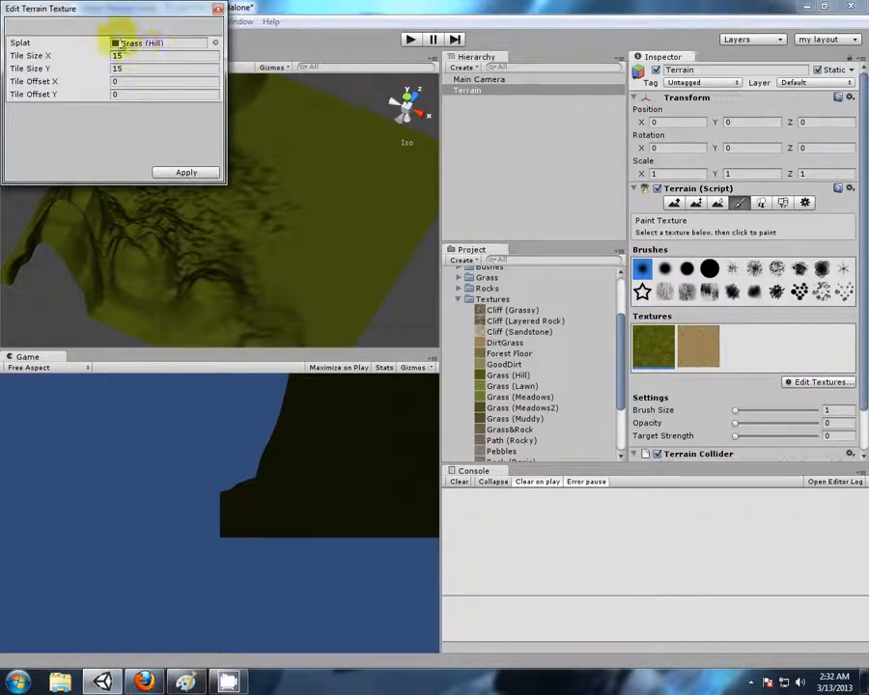
drag(506, 331, 126, 43)
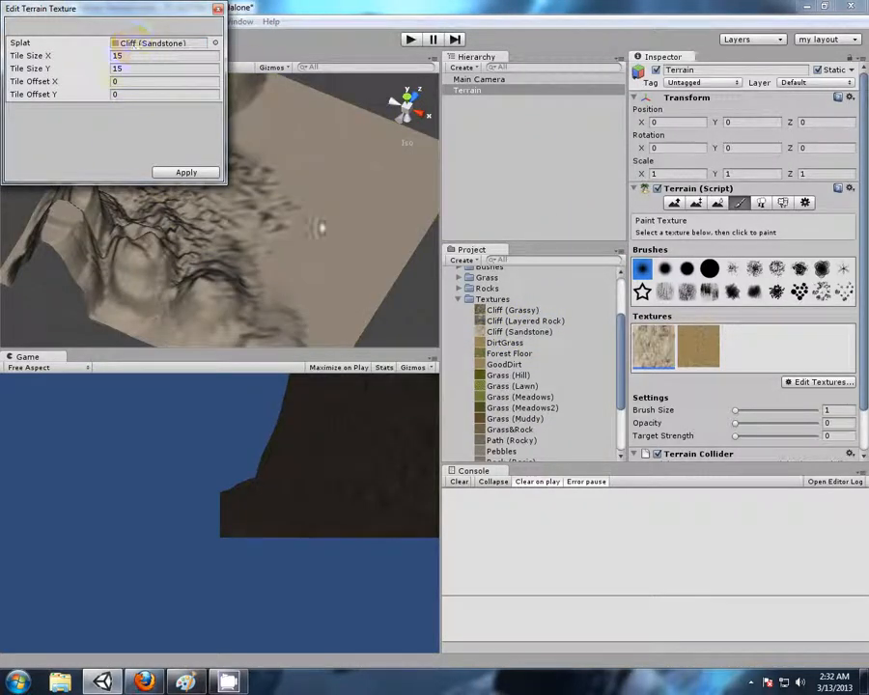
right_drag(355, 315, 249, 254)
scroll(276, 246, up, 3)
scroll(280, 249, up, 2)
scroll(270, 297, down, 2)
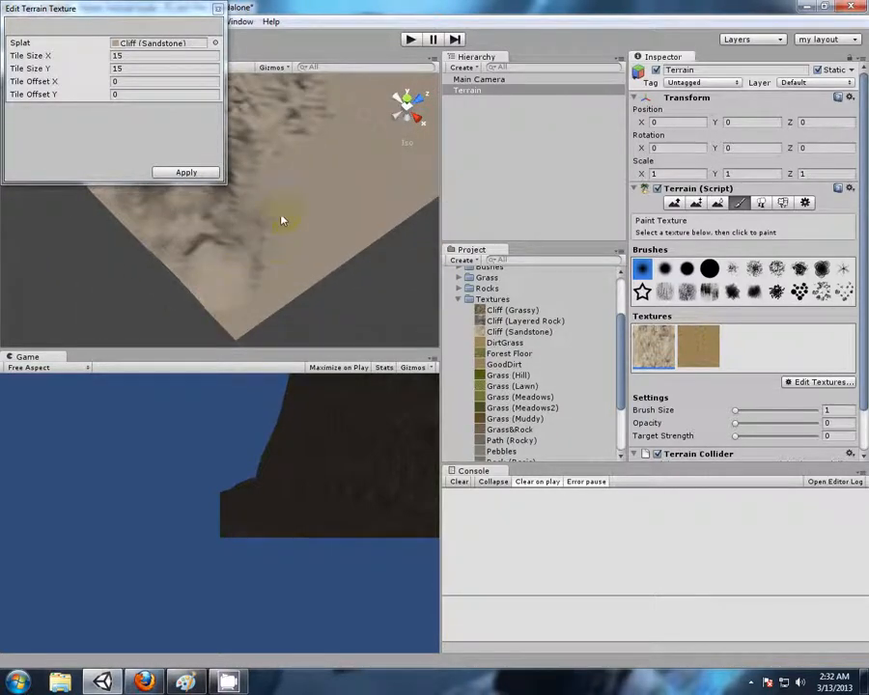
right_drag(282, 221, 280, 267)
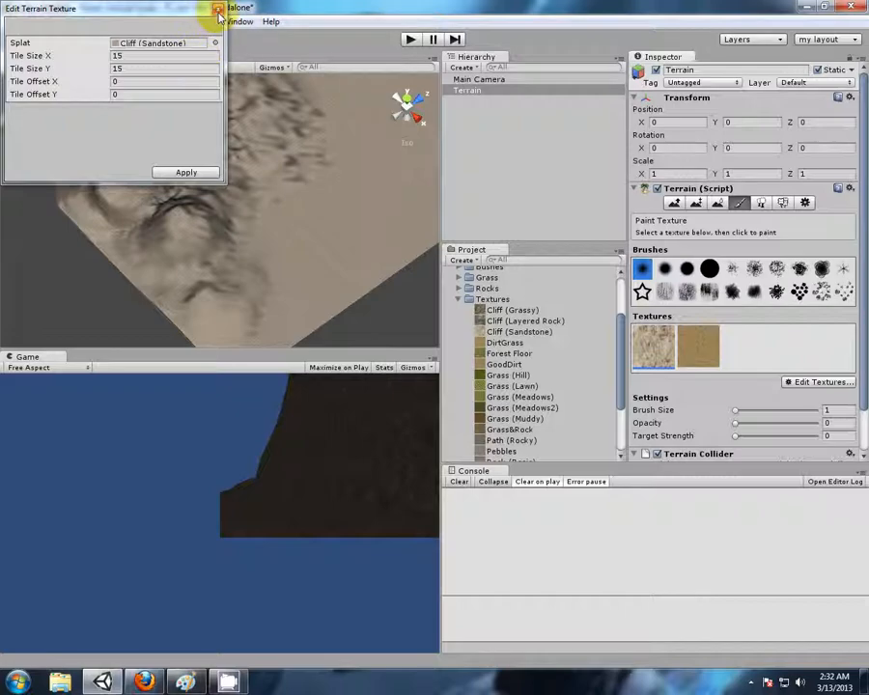
click(186, 172)
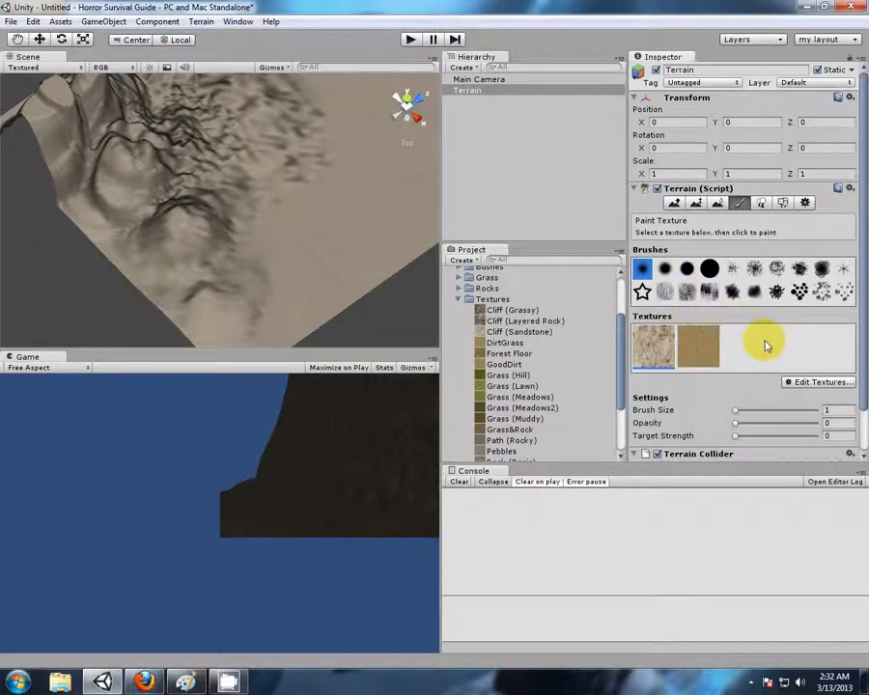
Add Grass (Hill) from the Terrain Assets textures as the third terrain texture
click(814, 383)
click(793, 386)
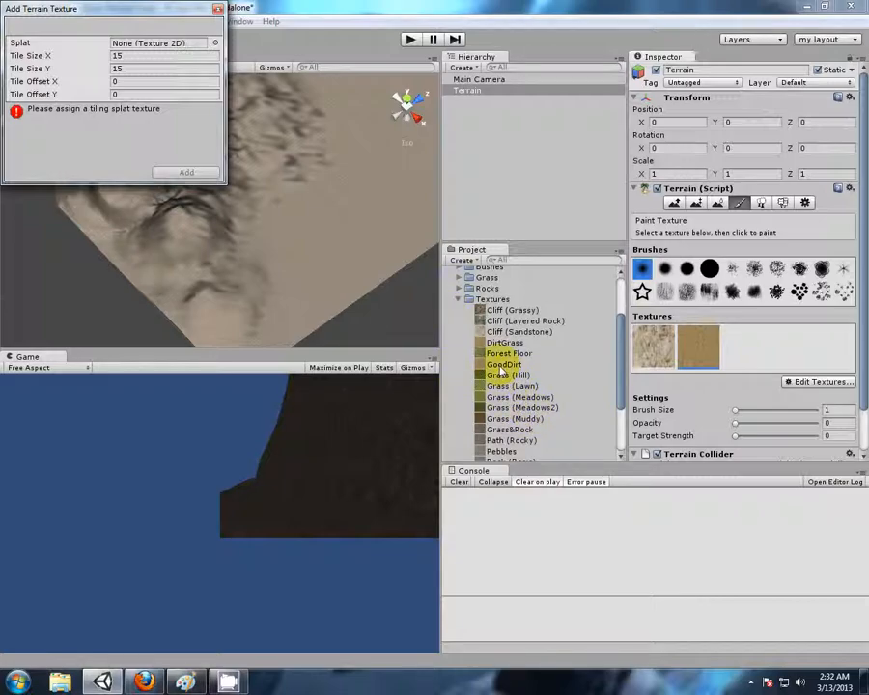
drag(501, 380, 154, 50)
click(186, 172)
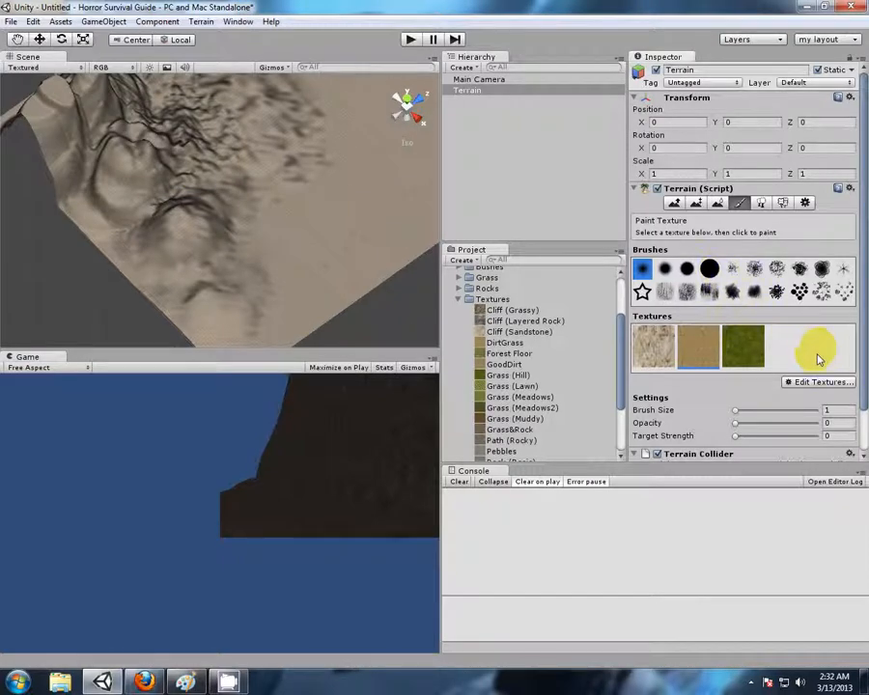
Add Grass&Rock from the Terrain Assets textures as the fourth terrain texture
click(818, 383)
click(799, 386)
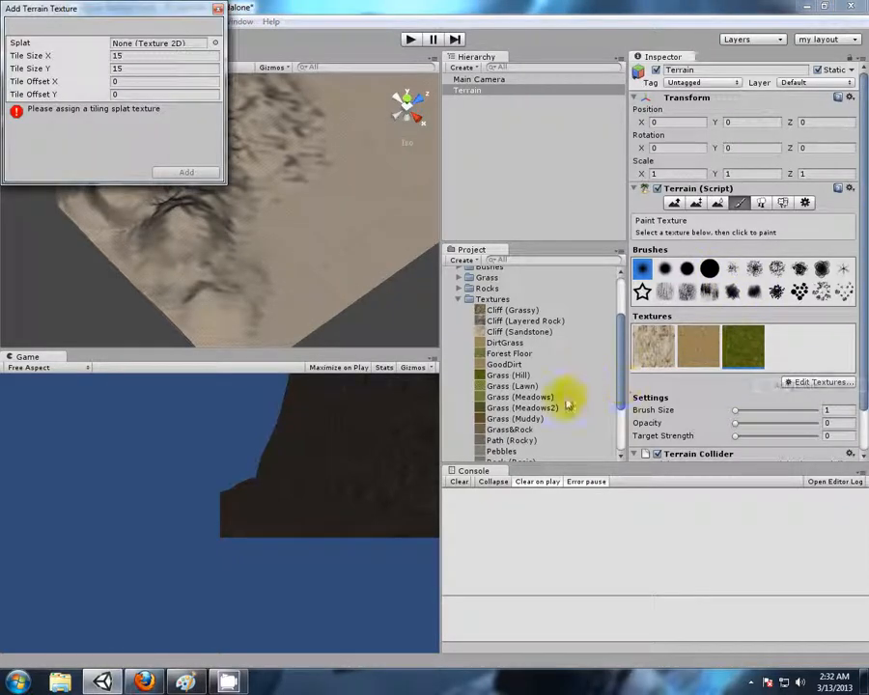
scroll(553, 420, down, 2)
drag(508, 391, 171, 42)
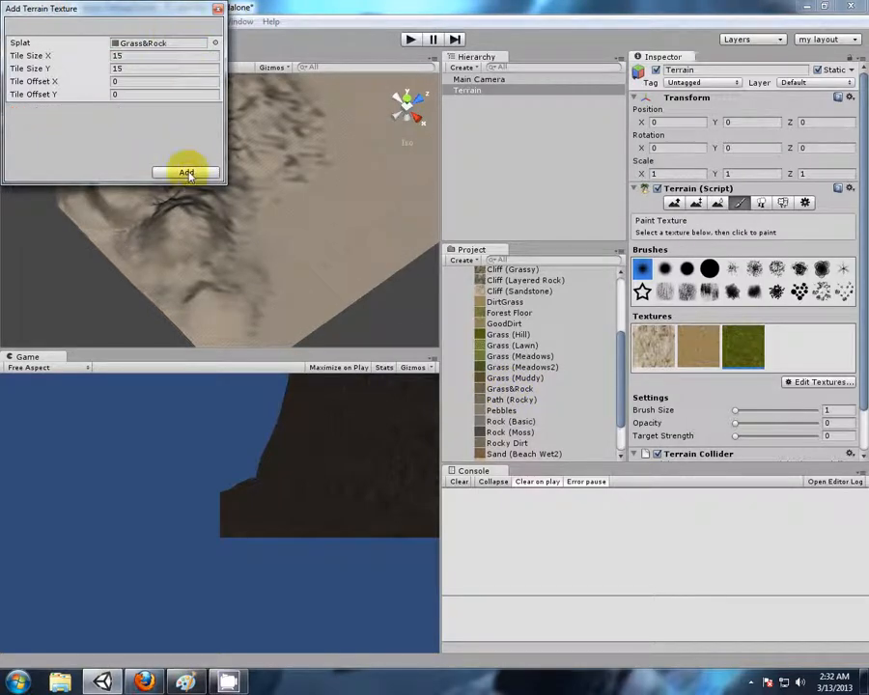
click(186, 173)
alt+drag(384, 202, 244, 189)
mouse_move(346, 157)
alt+mouse_down()
mouse_move(238, 229)
mouse_move(375, 196)
mouse_move(352, 163)
mouse_move(273, 195)
mouse_move(252, 186)
mouse_move(283, 148)
mouse_move(340, 195)
mouse_move(285, 250)
mouse_move(239, 271)
mouse_move(267, 137)
alt+mouse_up()
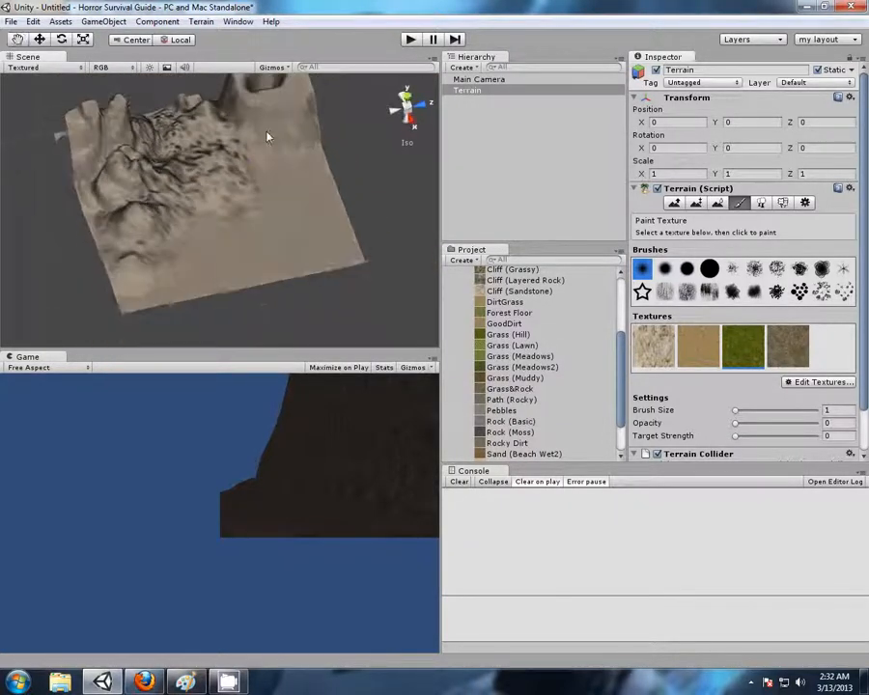
Examine how the Cliff (Sandstone) texture tiles across the sculpted terrain, both up close and from a distance
scroll(245, 225, up, 6)
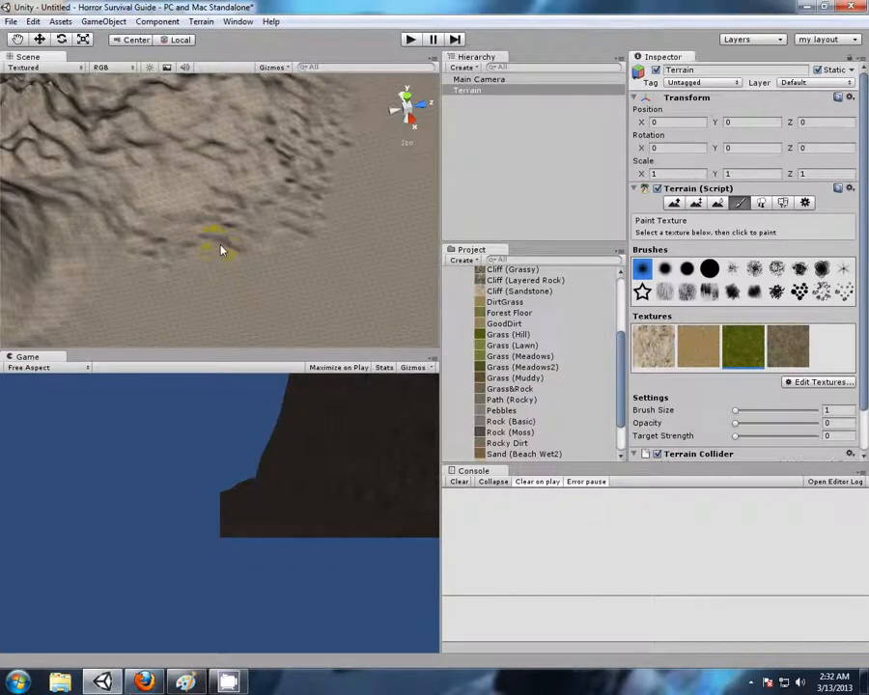
scroll(221, 249, up, 7)
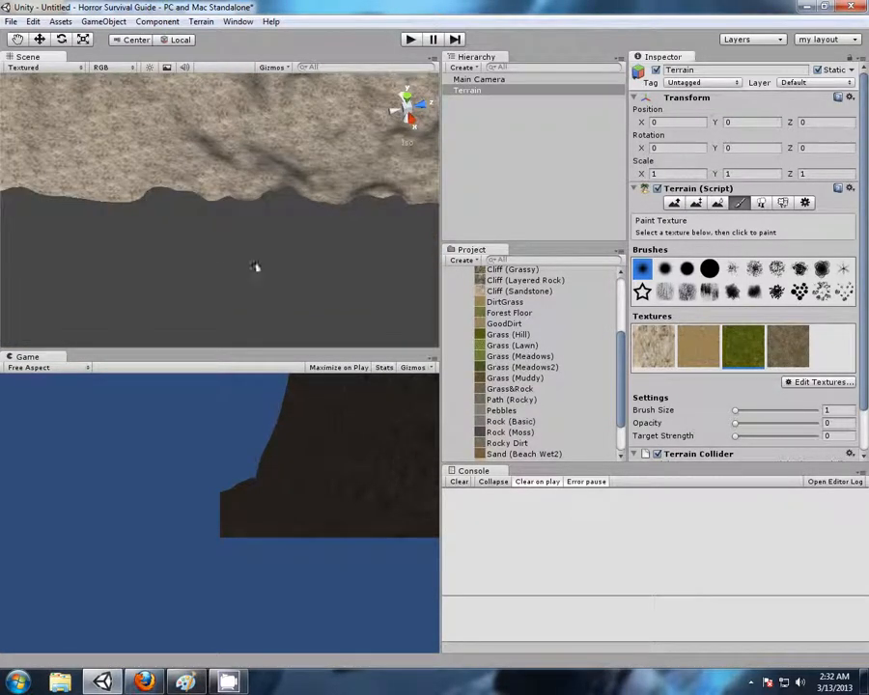
alt+drag(293, 276, 234, 150)
middle_drag(234, 146, 274, 277)
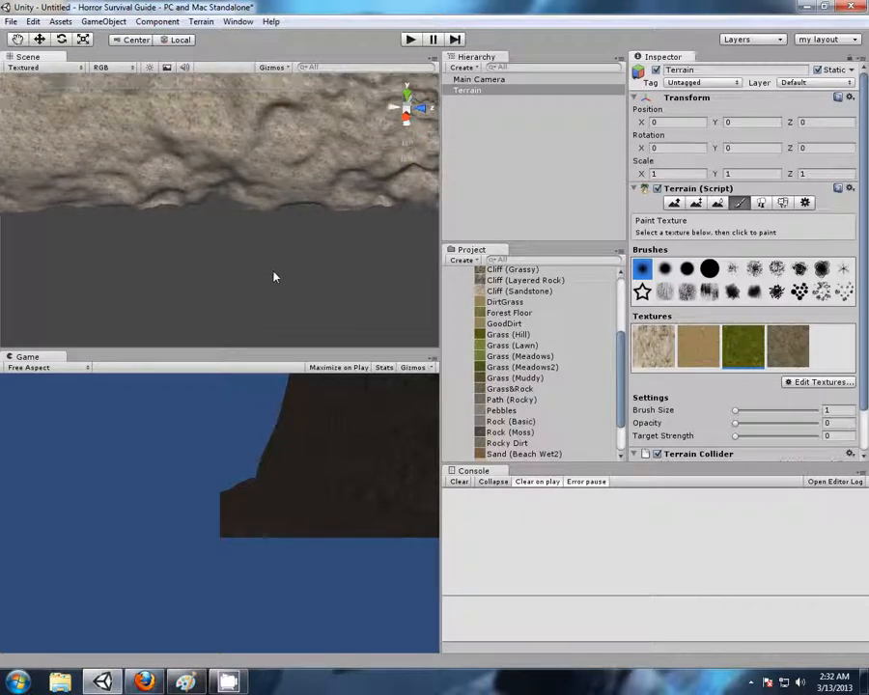
key(f)
scroll(177, 159, down, 5)
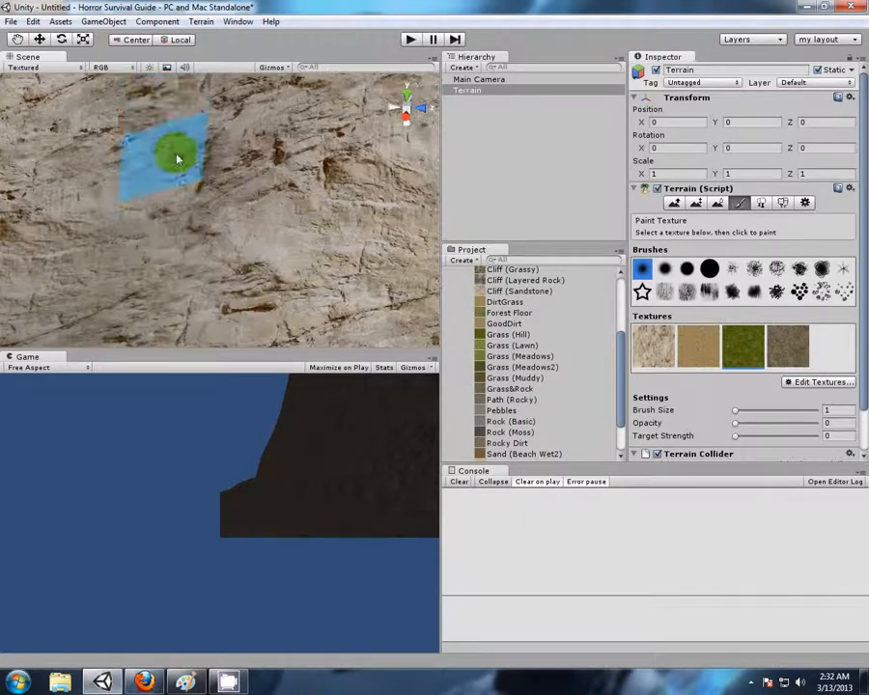
scroll(185, 172, down, 5)
alt+drag(123, 177, 311, 211)
alt+drag(191, 184, 333, 181)
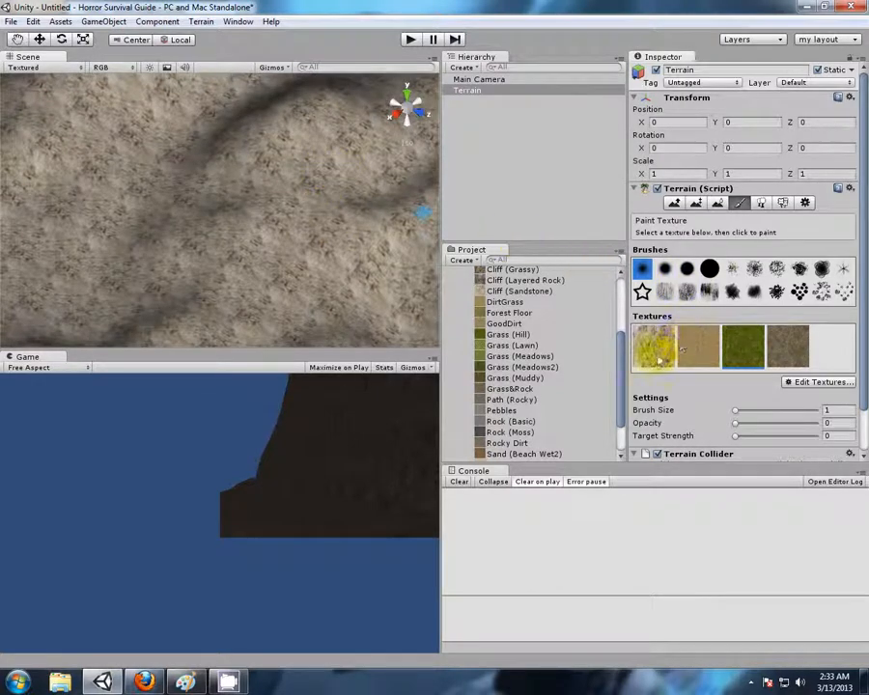
Set the Cliff (Sandstone) texture's tile size to 30 by 30, apply it and inspect the tiling on the terrain
click(823, 383)
click(799, 401)
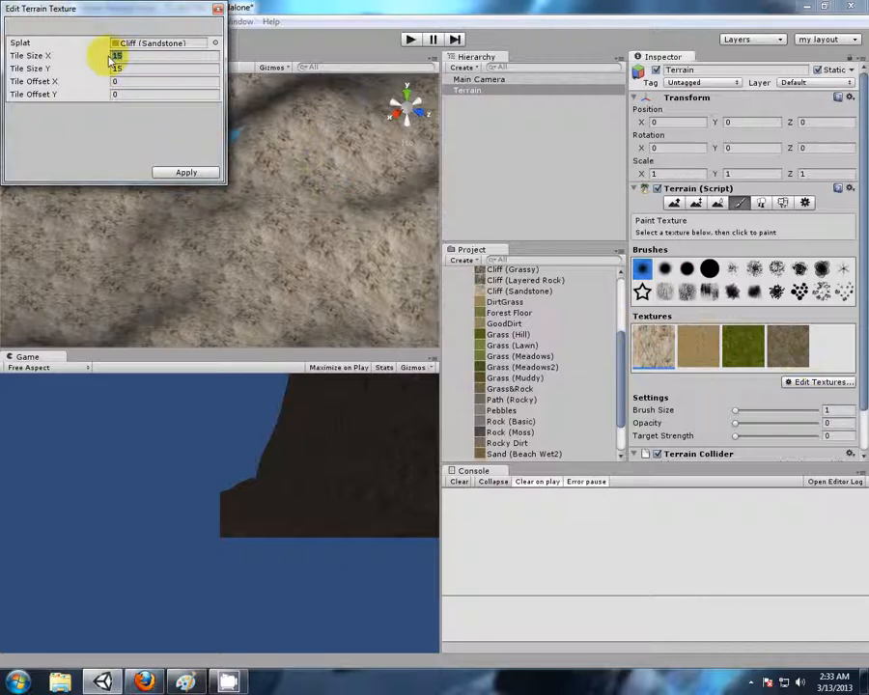
text(30)
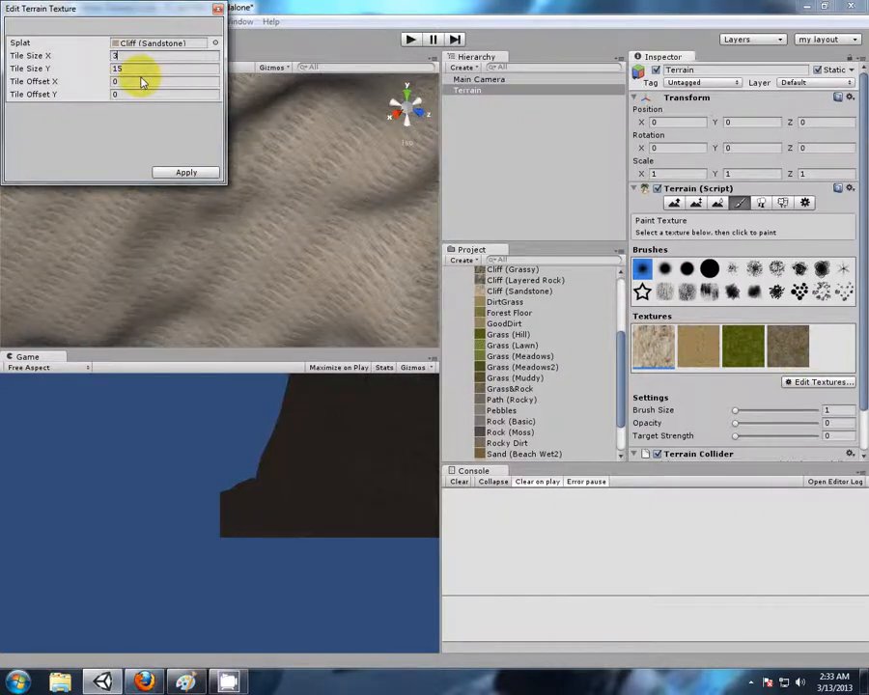
text(30)
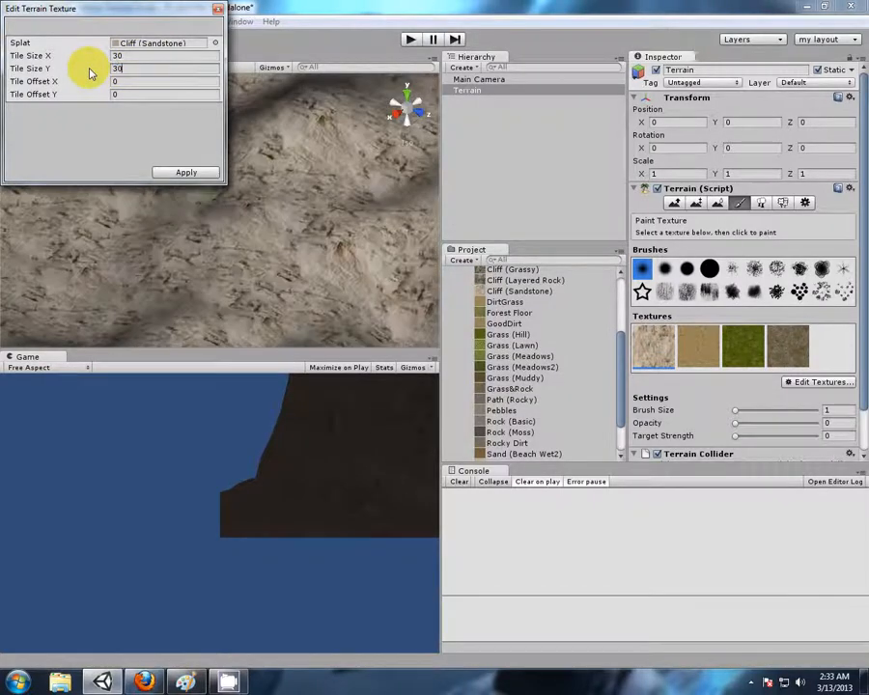
click(187, 173)
right_drag(369, 167, 271, 256)
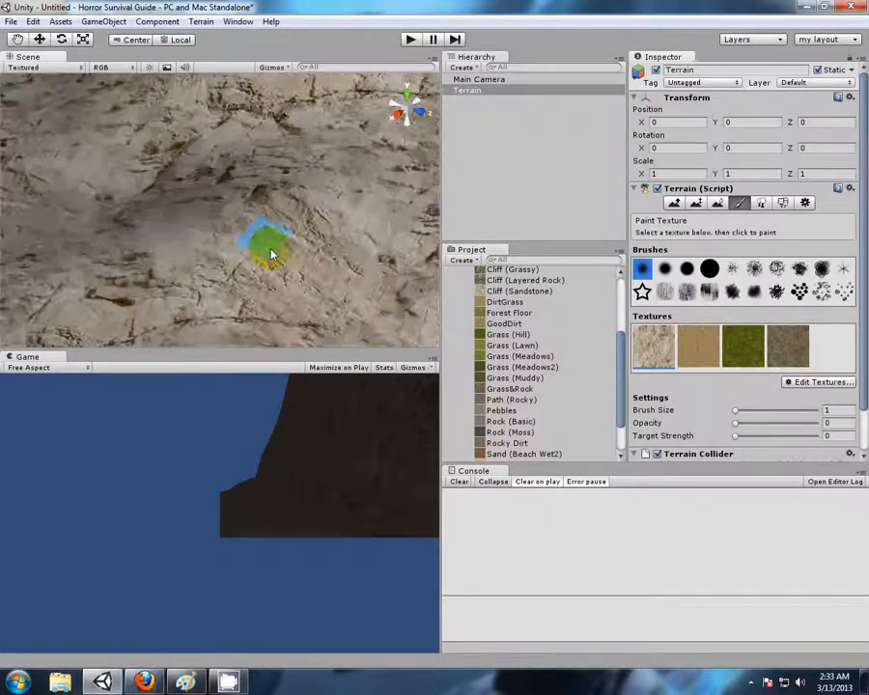
right_drag(162, 214, 384, 219)
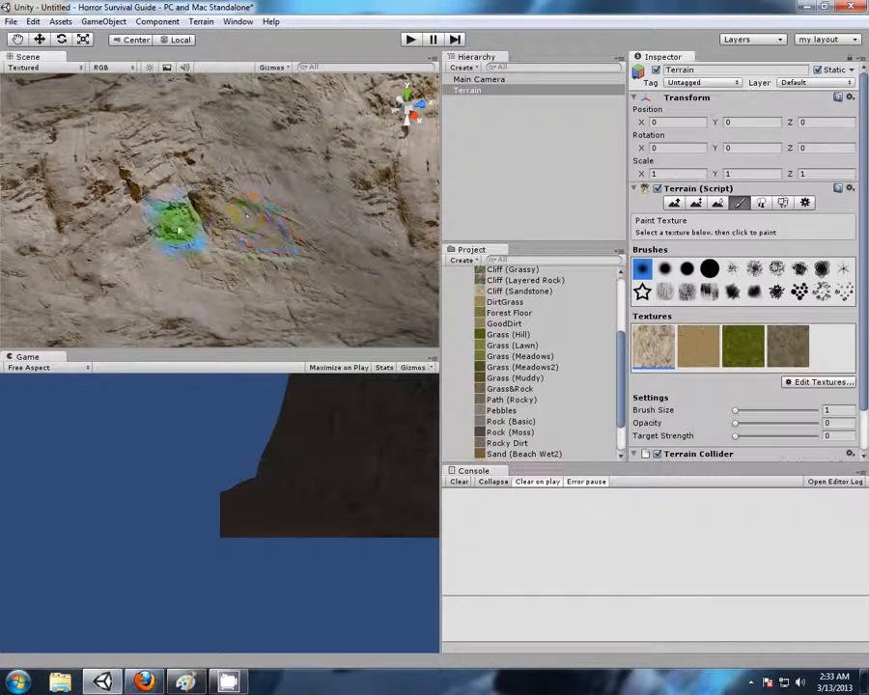
scroll(320, 235, down, 10)
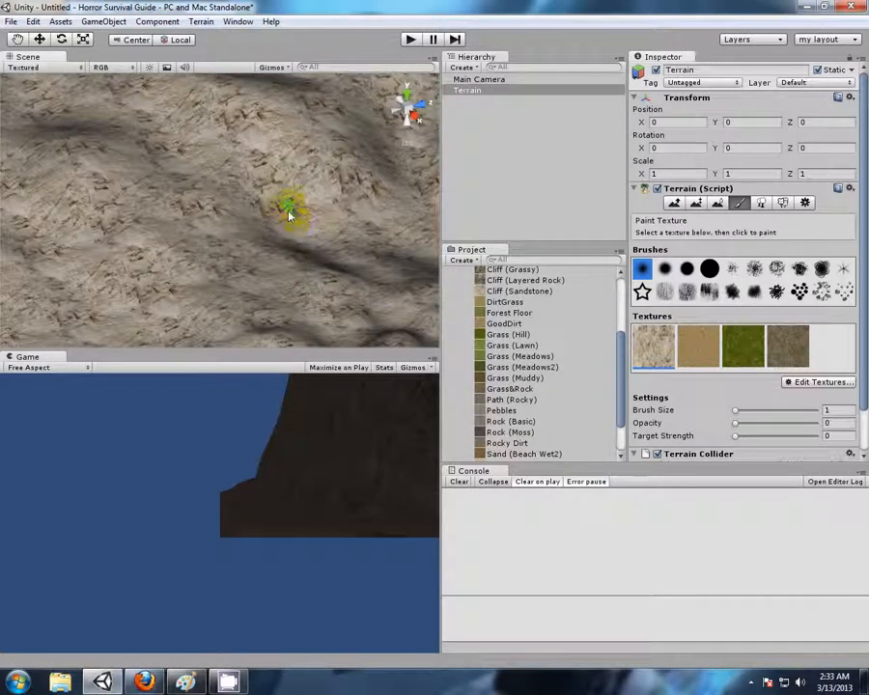
mouse_move(359, 177)
right_down()
mouse_move(217, 226)
mouse_move(248, 219)
mouse_move(308, 233)
mouse_move(380, 233)
mouse_move(306, 219)
mouse_move(301, 243)
mouse_move(338, 254)
mouse_move(300, 229)
right_up()
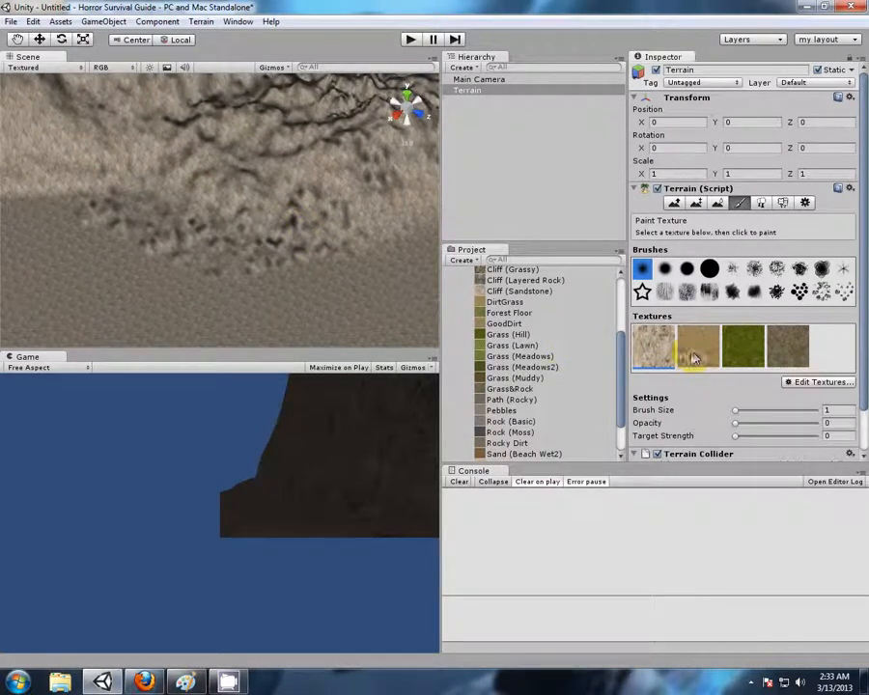
Paint the second, tan texture onto the terrain's flat corner using the solid round brush at size 100, opacity 76 and target strength 0.849
scroll(205, 204, down, 9)
mouse_move(240, 206)
right_down()
mouse_move(192, 192)
mouse_move(256, 206)
mouse_move(254, 194)
mouse_move(246, 197)
right_up()
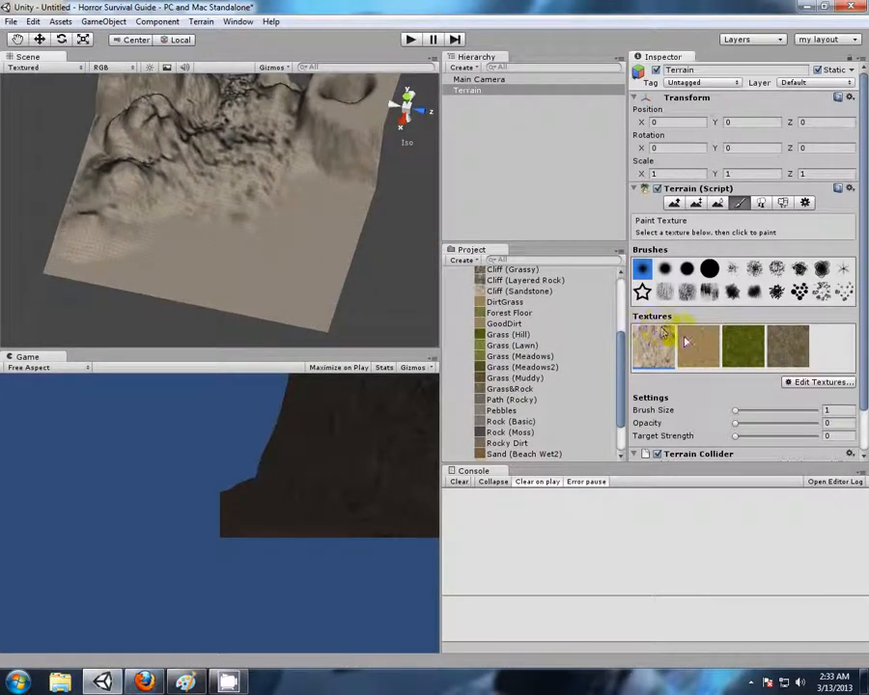
click(709, 270)
drag(736, 411, 828, 421)
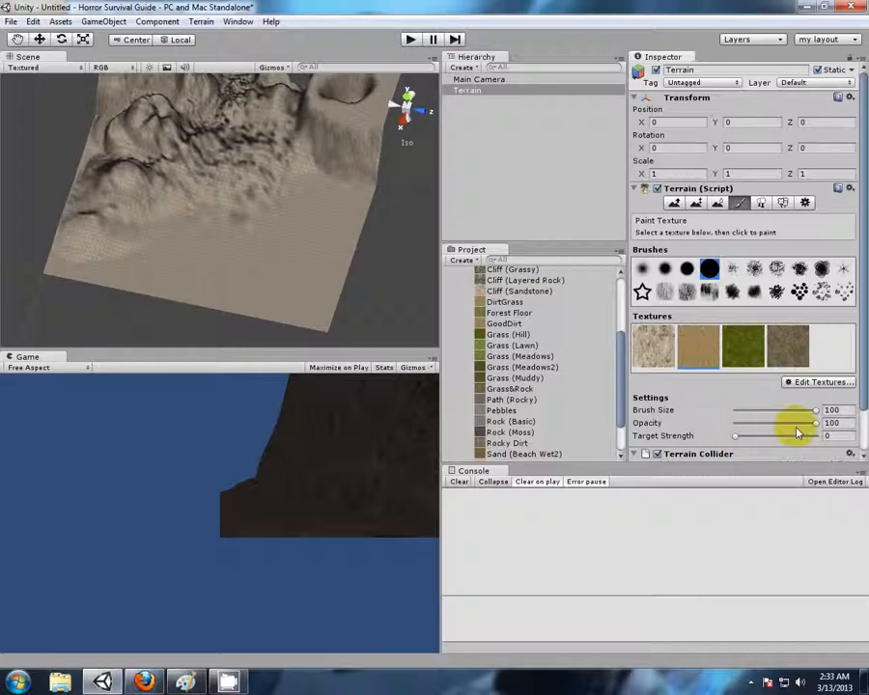
drag(808, 426, 793, 426)
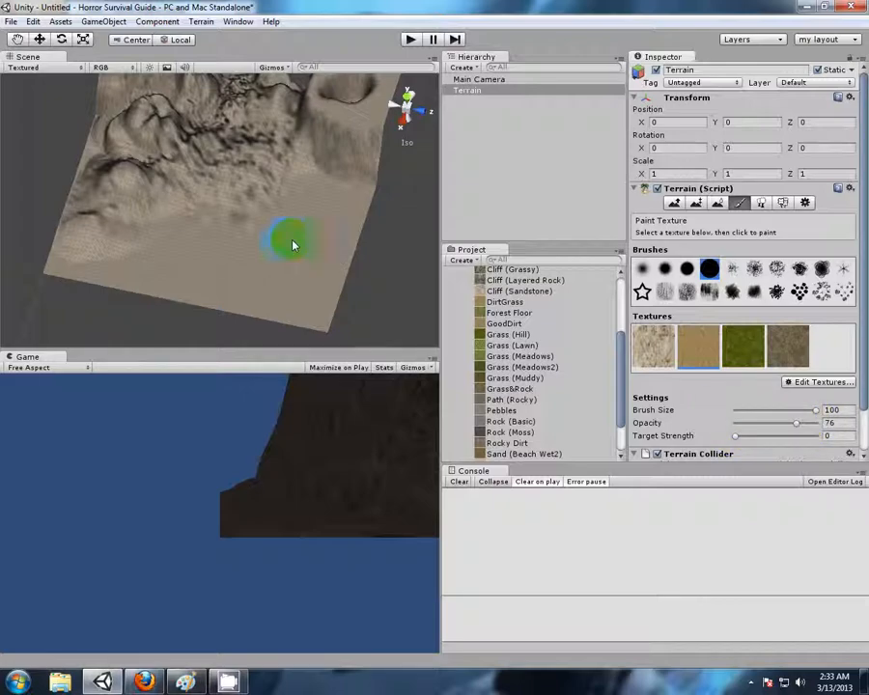
drag(784, 440, 803, 436)
scroll(314, 285, up, 5)
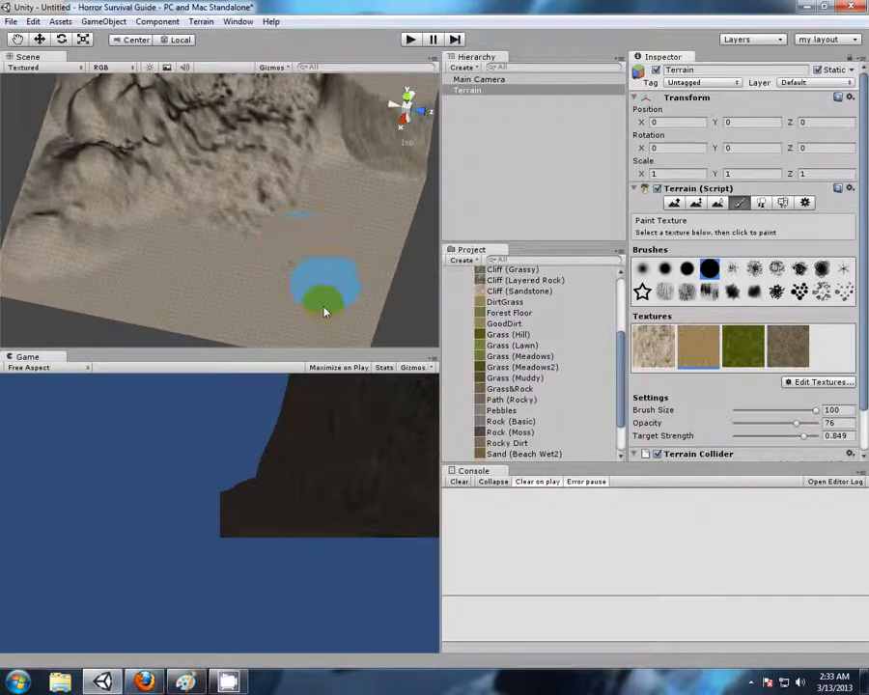
mouse_move(320, 209)
mouse_down()
mouse_move(342, 245)
mouse_move(349, 242)
mouse_move(311, 189)
mouse_move(256, 237)
mouse_up()
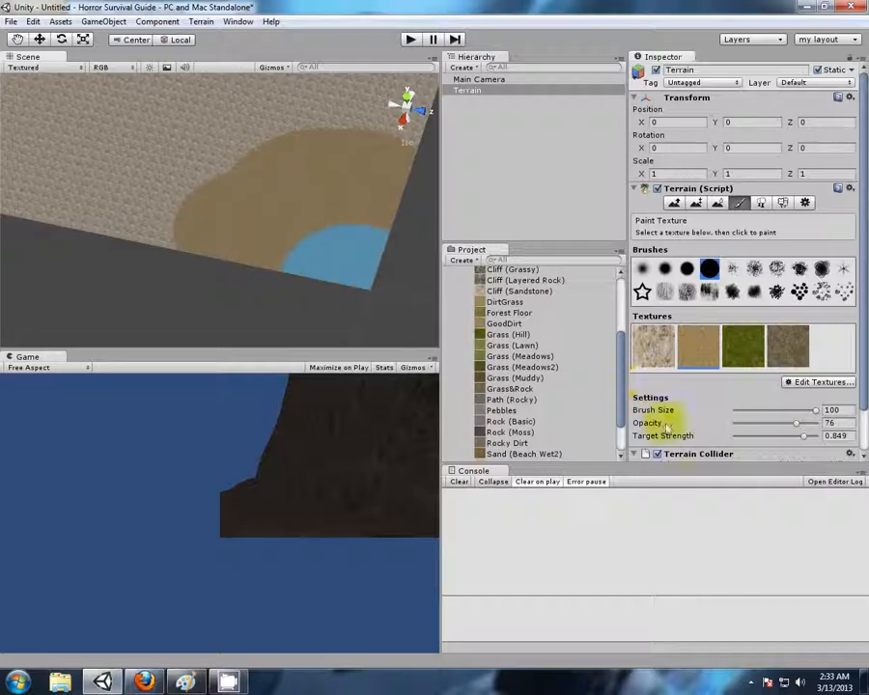
Try target strength 0.059, then paint fainter tan patches along the flat edge at target strength 0.504, lowering the opacity to 11
drag(746, 439, 738, 436)
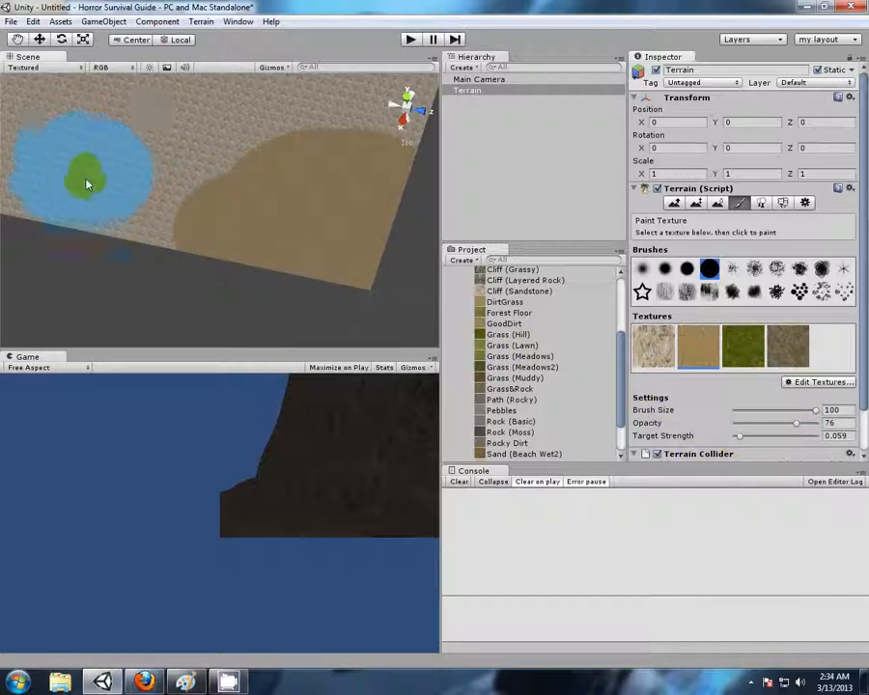
middle_drag(41, 224, 189, 220)
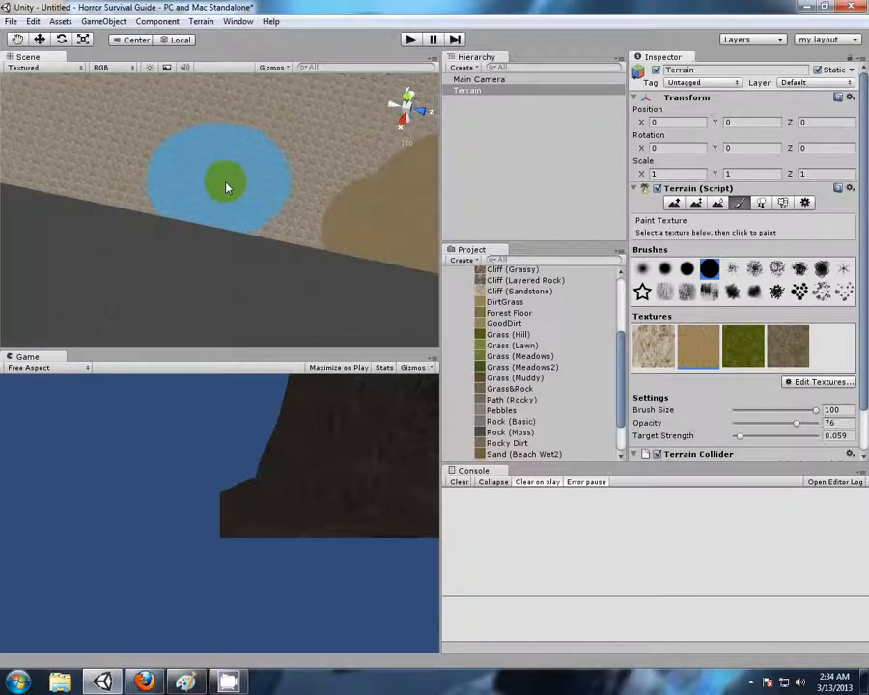
click(778, 438)
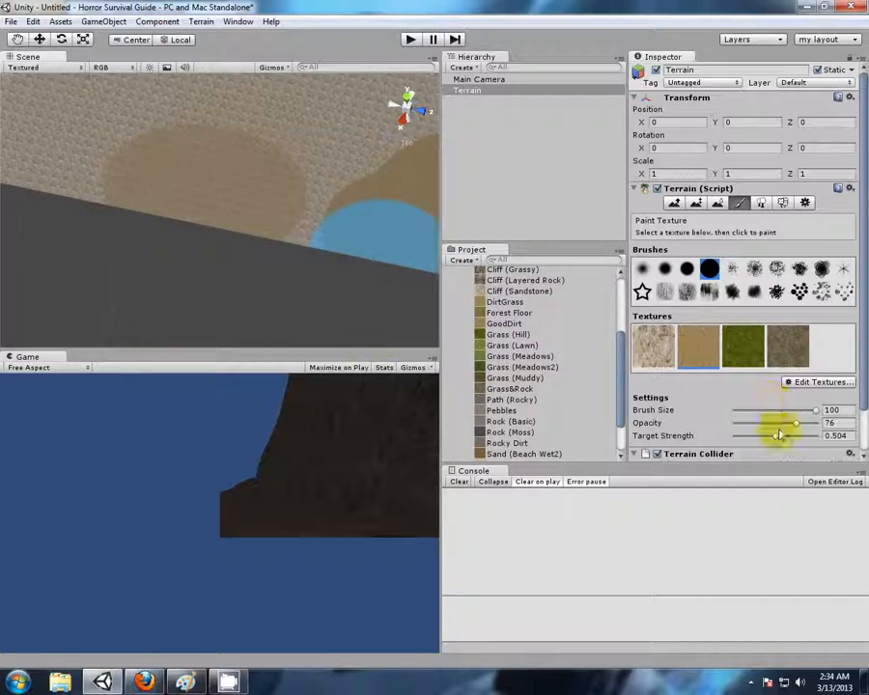
drag(798, 427, 744, 422)
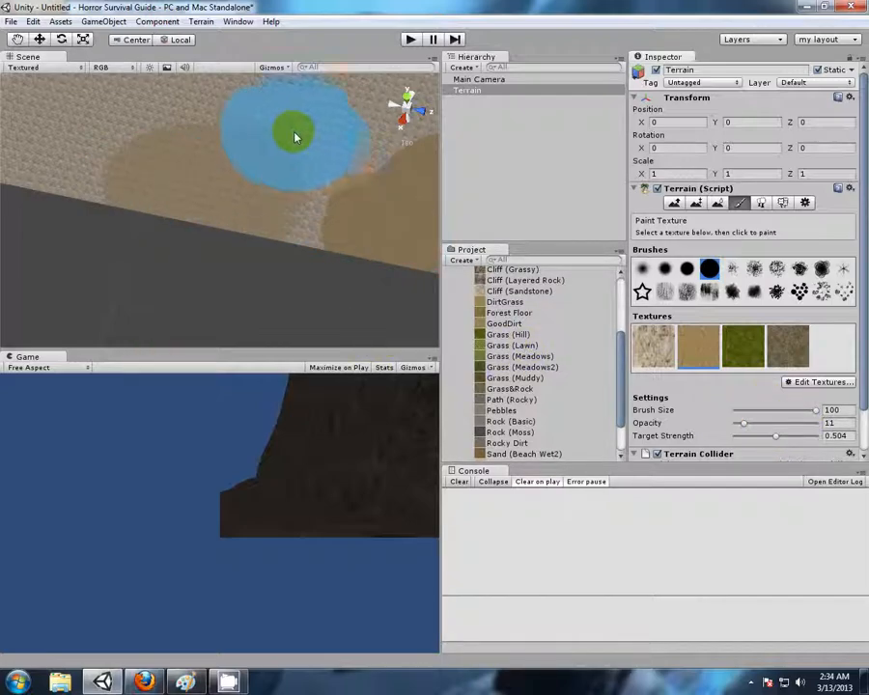
drag(298, 143, 162, 286)
mouse_move(96, 208)
mouse_down()
mouse_move(109, 166)
mouse_move(226, 278)
mouse_move(173, 131)
mouse_move(228, 145)
mouse_move(319, 217)
mouse_up()
Paint a stronger tan patch on the flat edge at target strength 0.907, then try target strength 0.184 beside it
drag(778, 442, 817, 442)
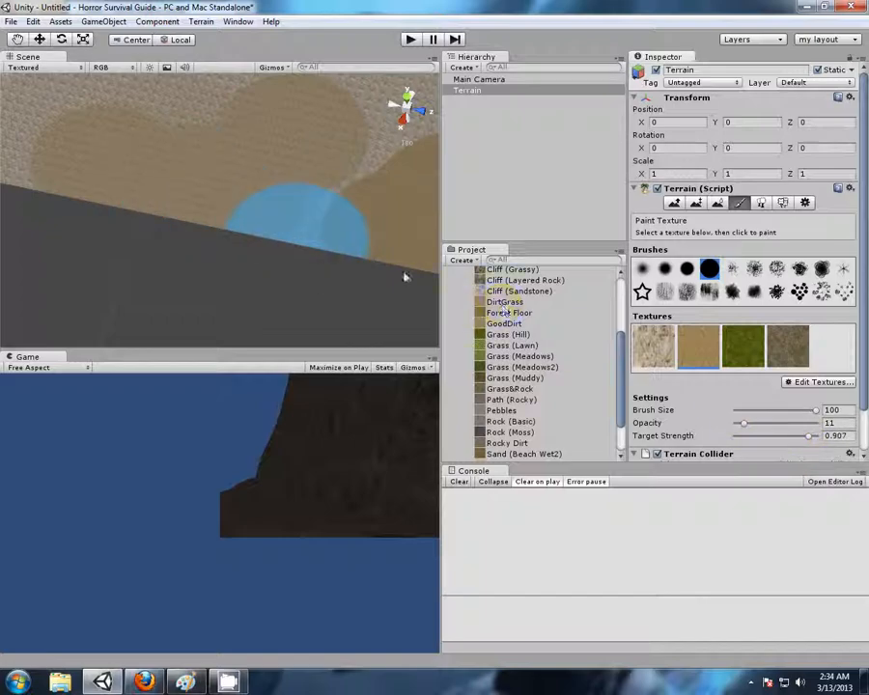
mouse_move(304, 234)
mouse_down()
mouse_move(314, 229)
mouse_move(314, 357)
mouse_up()
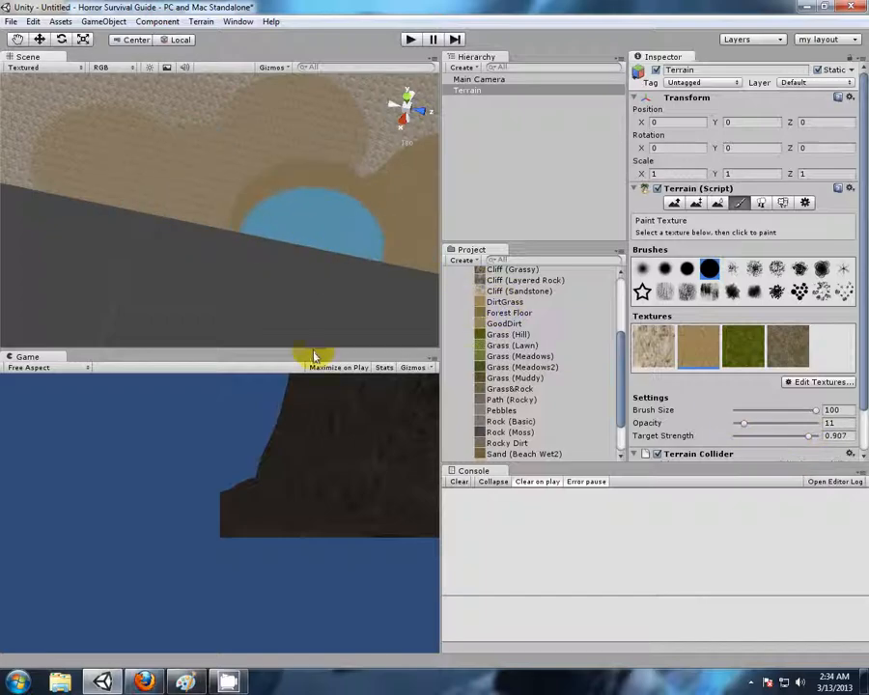
drag(801, 438, 752, 441)
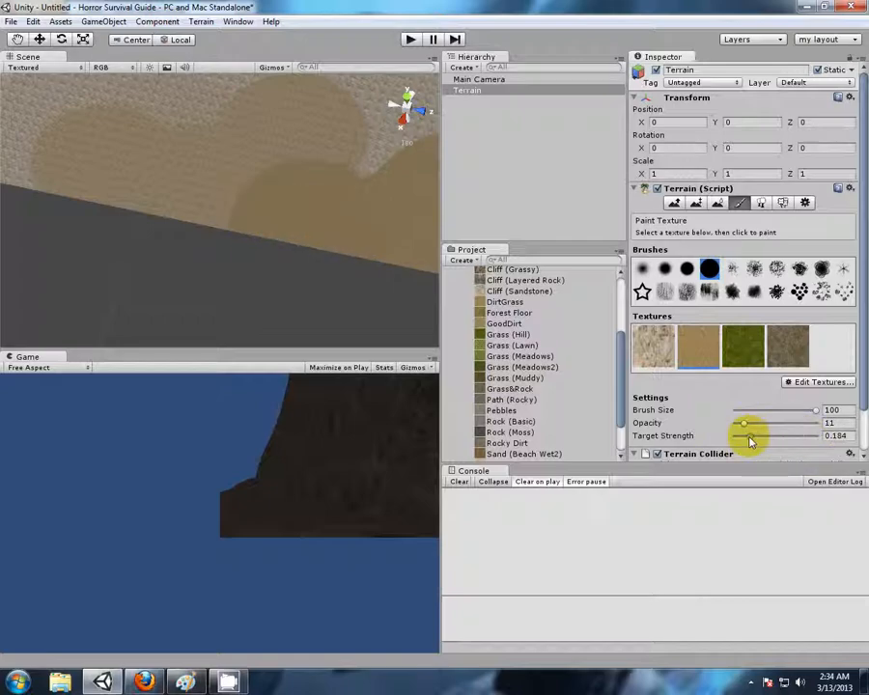
alt+drag(361, 311, 300, 293)
alt+drag(99, 278, 218, 235)
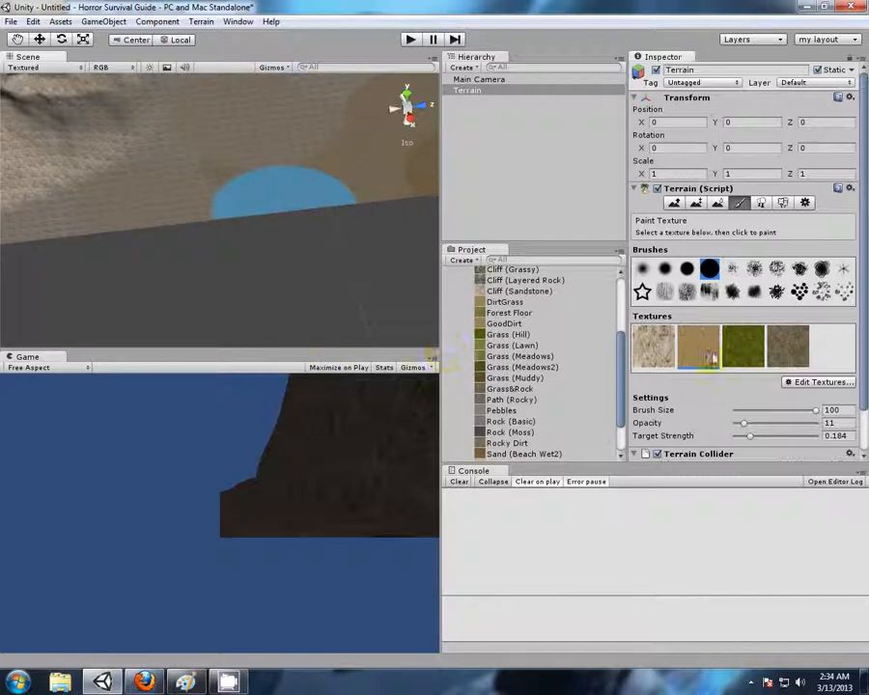
Paint tan patches farther along the flat edge with the target strength set to 0.739
drag(750, 435, 793, 436)
drag(190, 205, 201, 180)
drag(280, 200, 282, 193)
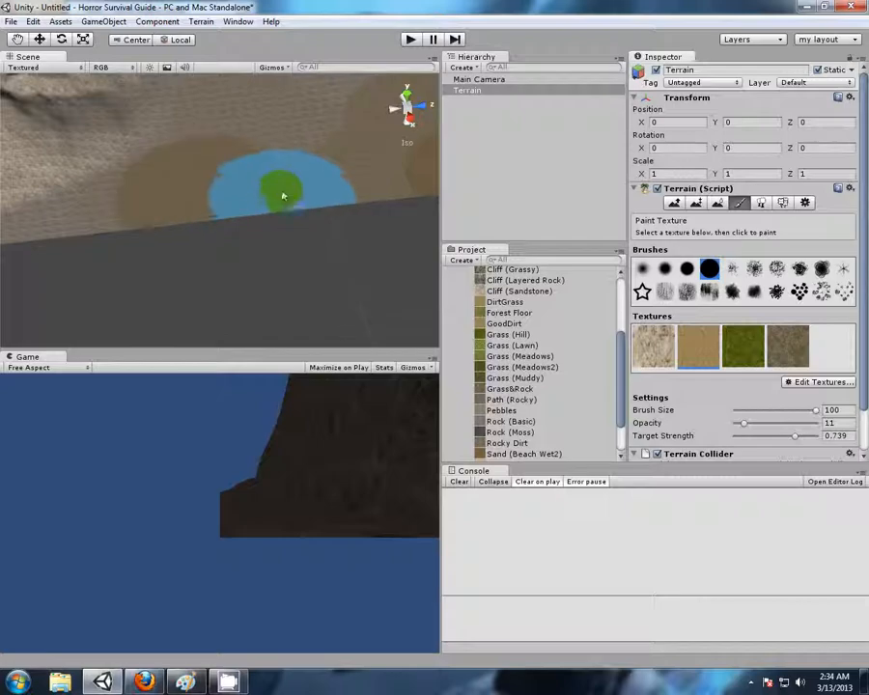
Cover the flat area below the mountains with the tan texture at target strength 1, reducing the brush size to 68 for the narrow corner
scroll(323, 237, down, 8)
mouse_move(369, 213)
right_down()
mouse_move(231, 253)
mouse_move(192, 250)
mouse_move(239, 256)
mouse_move(106, 192)
mouse_move(273, 187)
right_up()
scroll(108, 190, down, 4)
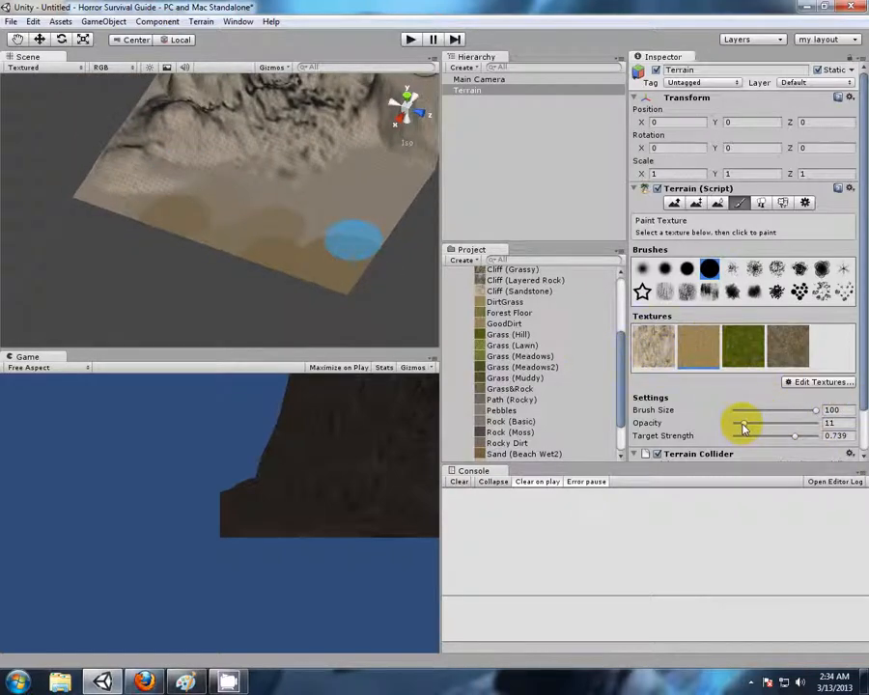
drag(795, 437, 828, 438)
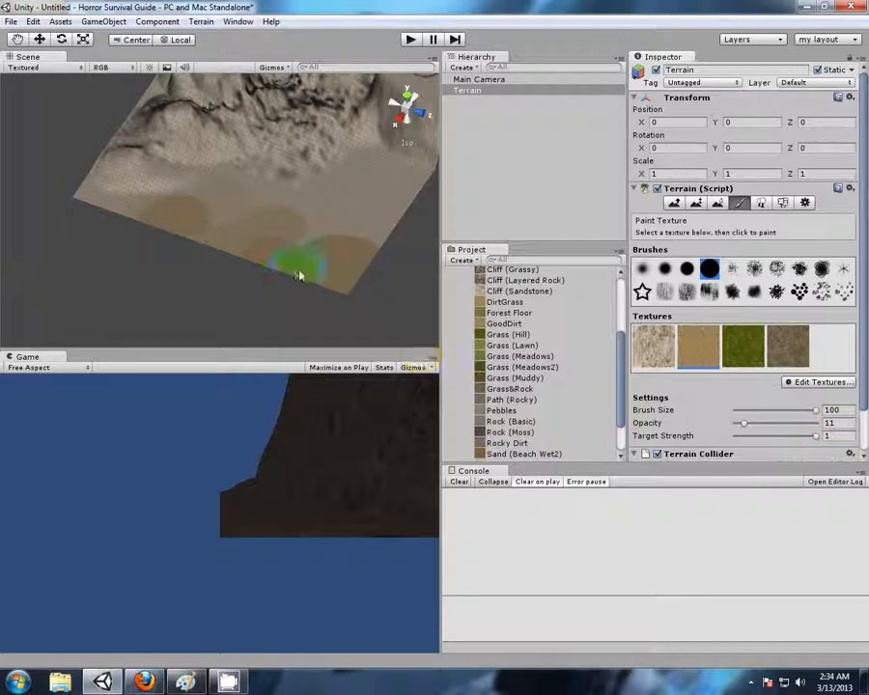
scroll(278, 197, down, 3)
alt+drag(278, 200, 324, 277)
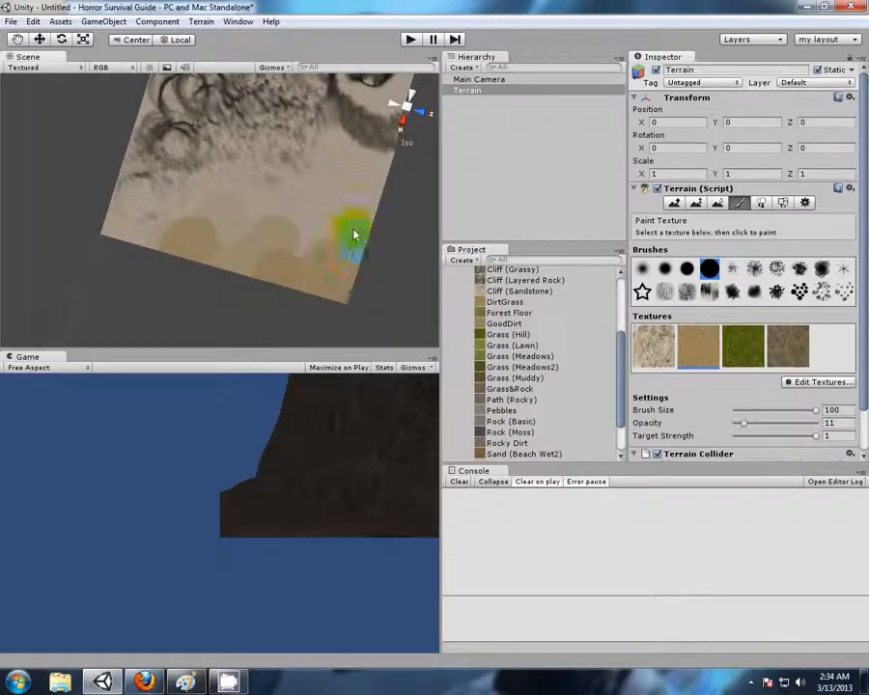
drag(354, 235, 241, 258)
mouse_move(379, 204)
mouse_down()
mouse_move(375, 175)
mouse_move(342, 155)
mouse_move(334, 188)
mouse_move(227, 204)
mouse_move(227, 213)
mouse_move(164, 249)
mouse_up()
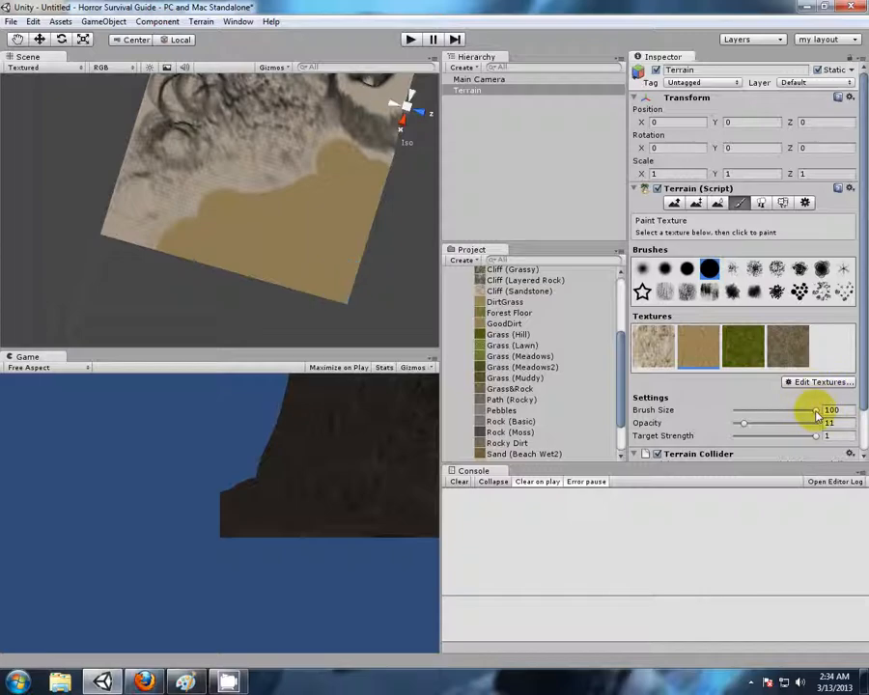
drag(821, 410, 742, 407)
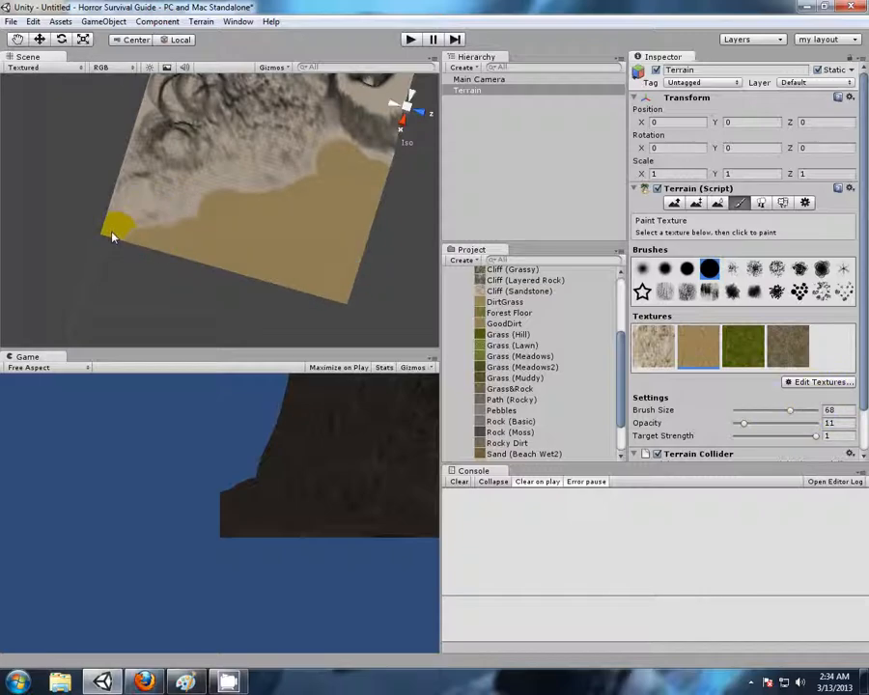
Paint a soft-edged grass patch between the tan ground and the cliff beside the crater hill, using the softest round brush at target strength 0.924
mouse_move(336, 279)
alt+mouse_down()
mouse_move(363, 314)
mouse_move(377, 268)
alt+mouse_up()
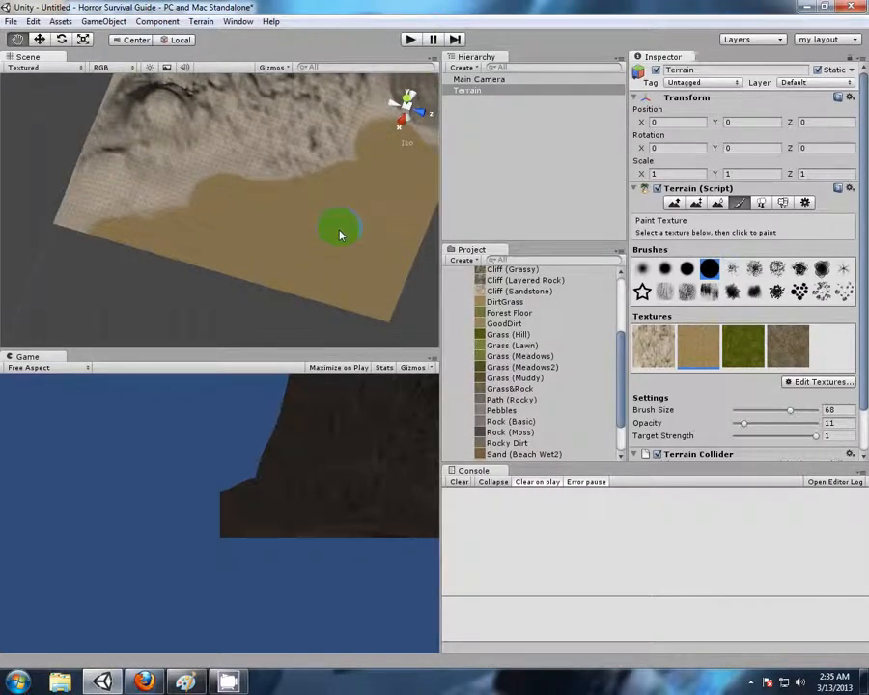
middle_drag(339, 235, 330, 298)
scroll(374, 276, up, 6)
middle_drag(398, 265, 146, 252)
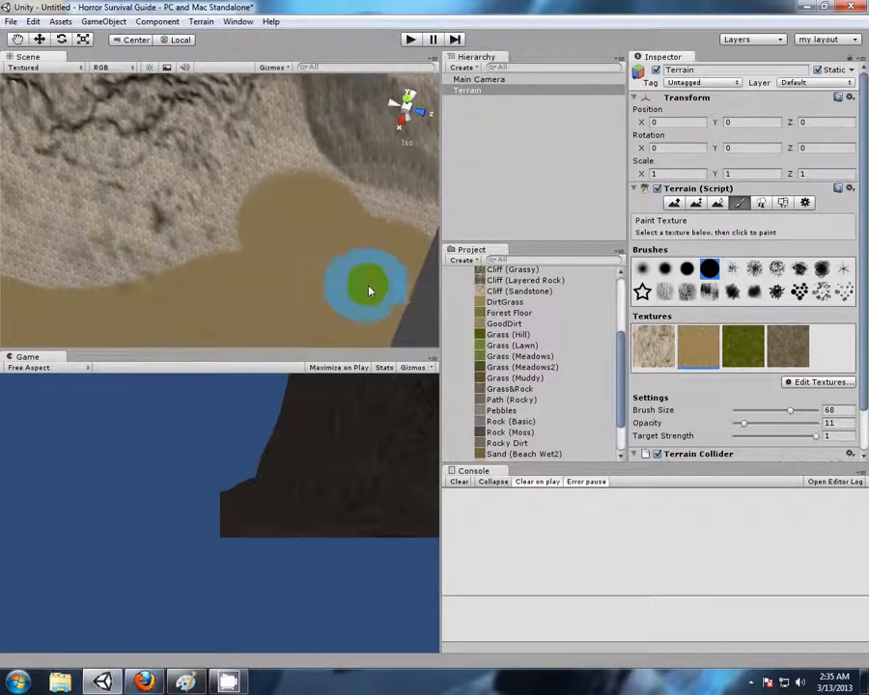
alt+drag(371, 283, 368, 238)
scroll(366, 238, up, 6)
middle_drag(366, 230, 244, 288)
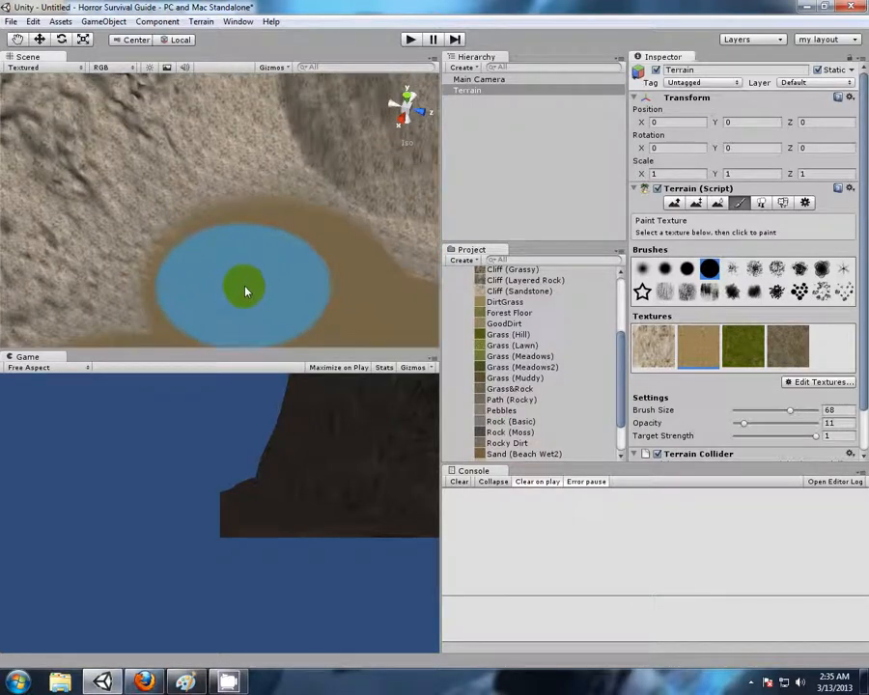
click(742, 354)
middle_drag(300, 220, 341, 289)
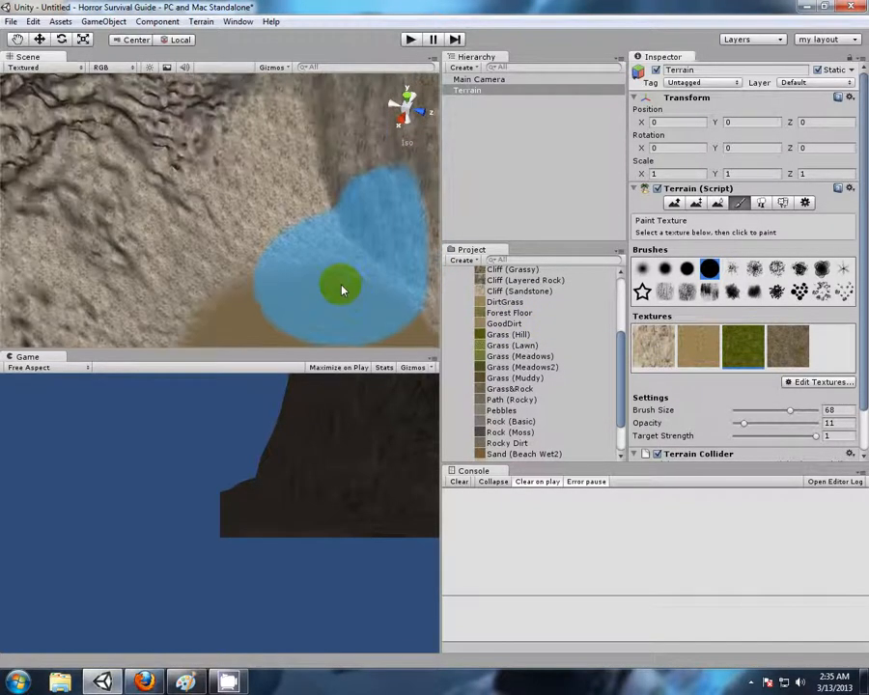
click(648, 272)
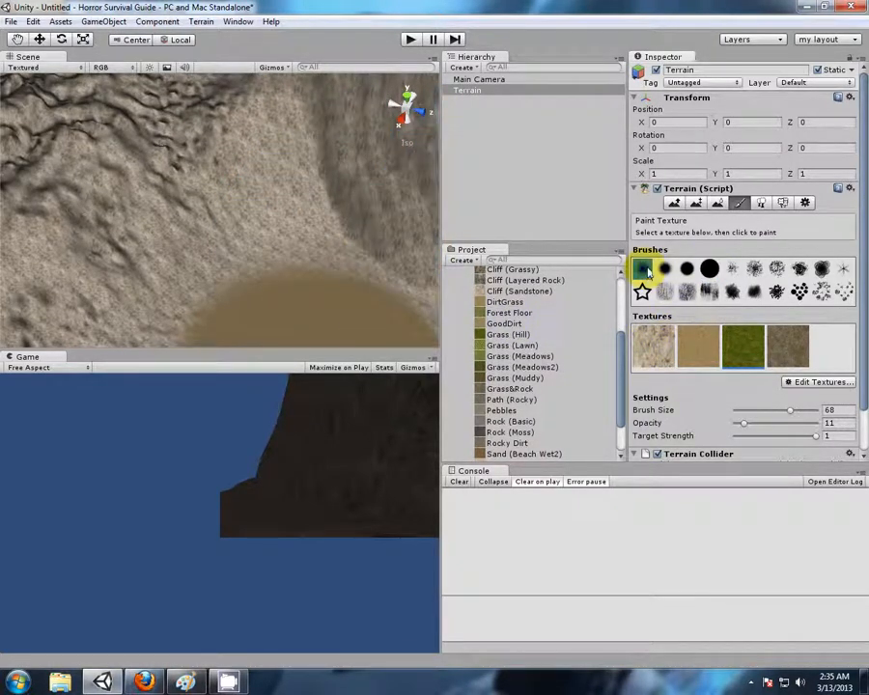
drag(780, 440, 778, 437)
mouse_move(323, 267)
mouse_down()
mouse_move(231, 271)
mouse_move(319, 241)
mouse_up()
drag(780, 440, 812, 439)
mouse_move(321, 236)
mouse_down()
mouse_move(253, 236)
mouse_move(293, 211)
mouse_move(223, 230)
mouse_move(173, 258)
mouse_move(297, 220)
mouse_move(290, 262)
mouse_move(242, 242)
mouse_move(157, 292)
mouse_move(252, 238)
mouse_move(398, 271)
mouse_move(296, 274)
mouse_move(345, 319)
mouse_up()
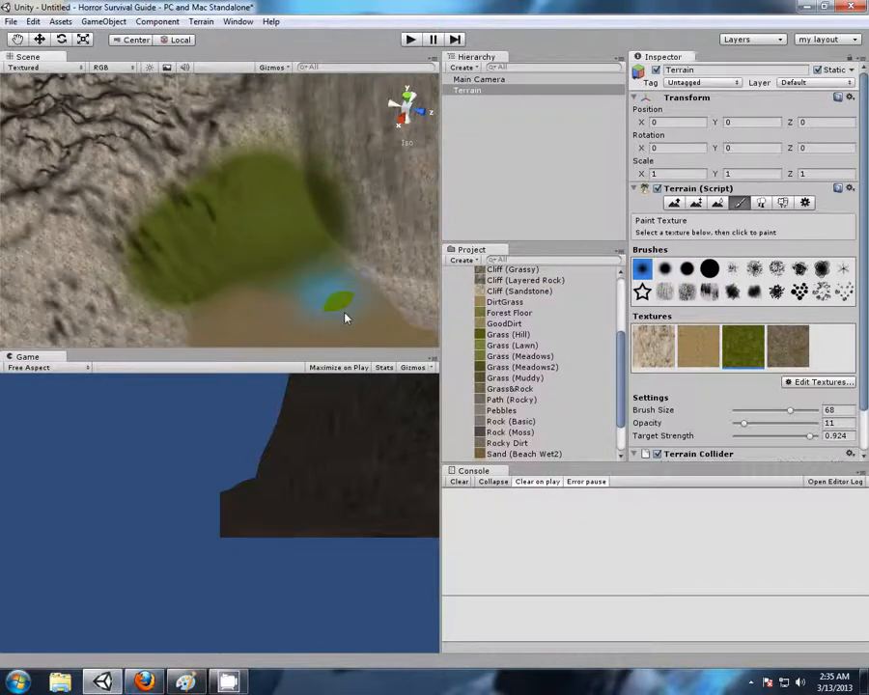
Try painting over the grass patch's lower border with the grass texture at target strength 0.311
middle_drag(350, 333, 358, 271)
alt+drag(333, 259, 217, 200)
alt+drag(163, 168, 244, 239)
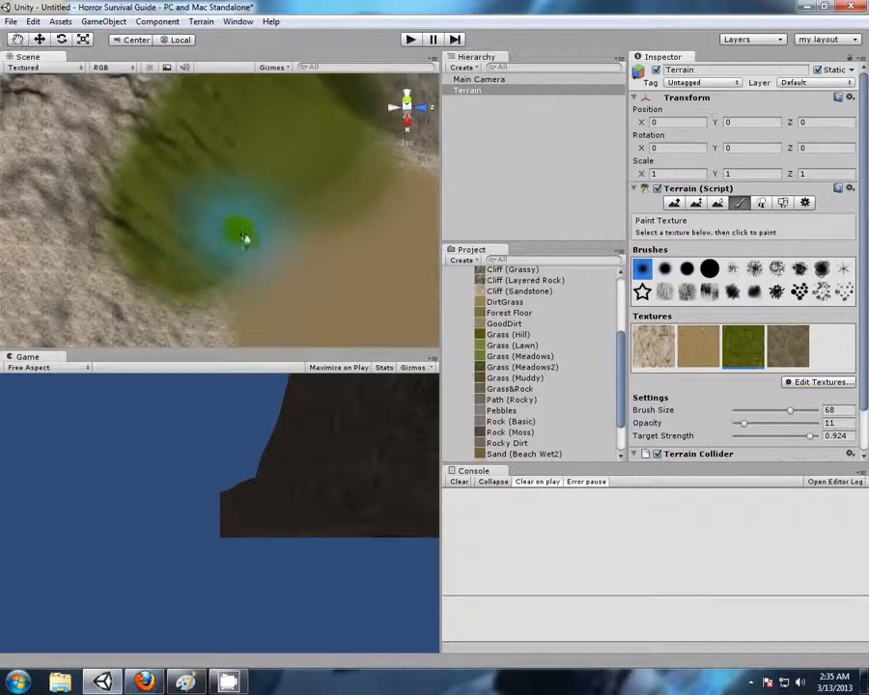
drag(809, 436, 759, 443)
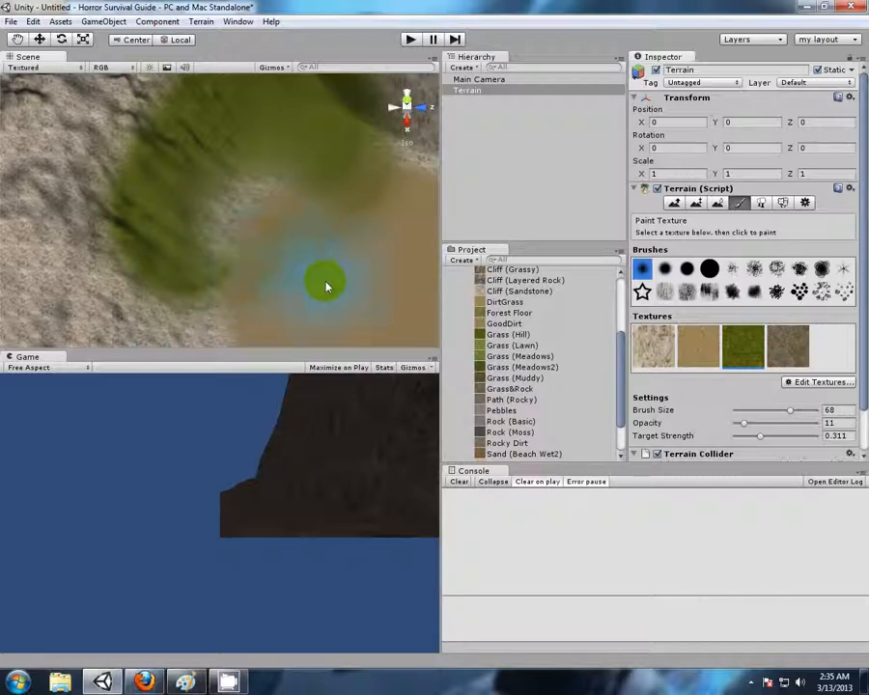
Brush the tan texture along the grass border, then try the darker brown texture nearby, raising the target strength to 0.782
click(695, 353)
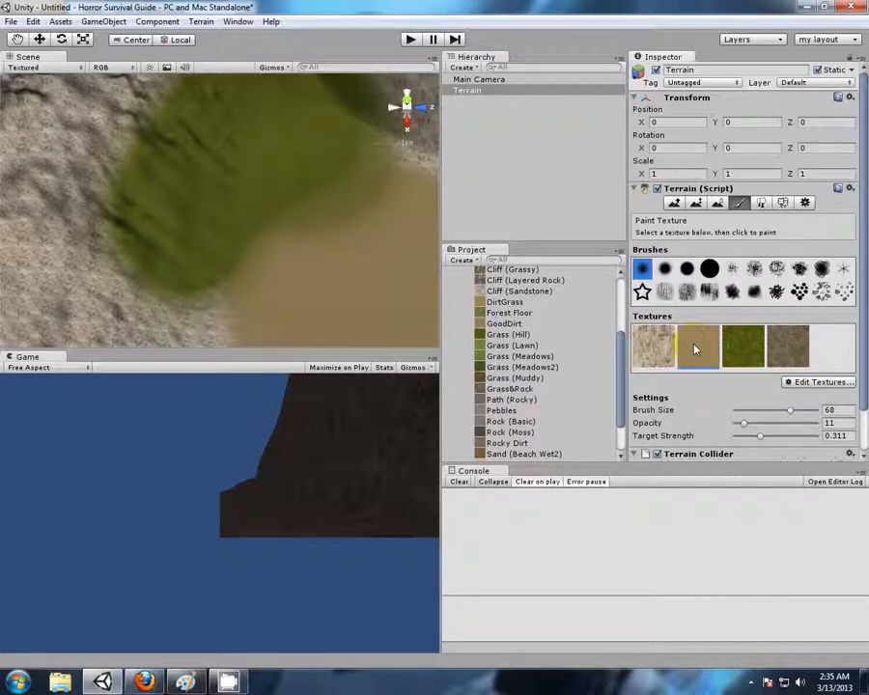
mouse_move(336, 225)
mouse_down()
mouse_move(379, 218)
mouse_move(325, 196)
mouse_move(354, 199)
mouse_move(248, 332)
mouse_move(277, 200)
mouse_move(288, 302)
mouse_move(329, 293)
mouse_up()
click(788, 346)
scroll(55, 279, down, 2)
mouse_move(76, 208)
mouse_down()
mouse_move(98, 231)
mouse_move(128, 147)
mouse_move(115, 239)
mouse_up()
drag(760, 436, 799, 435)
mouse_move(127, 152)
mouse_down()
mouse_move(114, 223)
mouse_move(124, 213)
mouse_move(112, 235)
mouse_move(127, 257)
mouse_move(126, 157)
mouse_move(223, 162)
mouse_move(359, 265)
mouse_up()
right_drag(359, 265, 204, 298)
middle_drag(204, 299, 225, 238)
Reduce the terrain brush size to 1 and the target strength to 0
scroll(225, 239, up, 6)
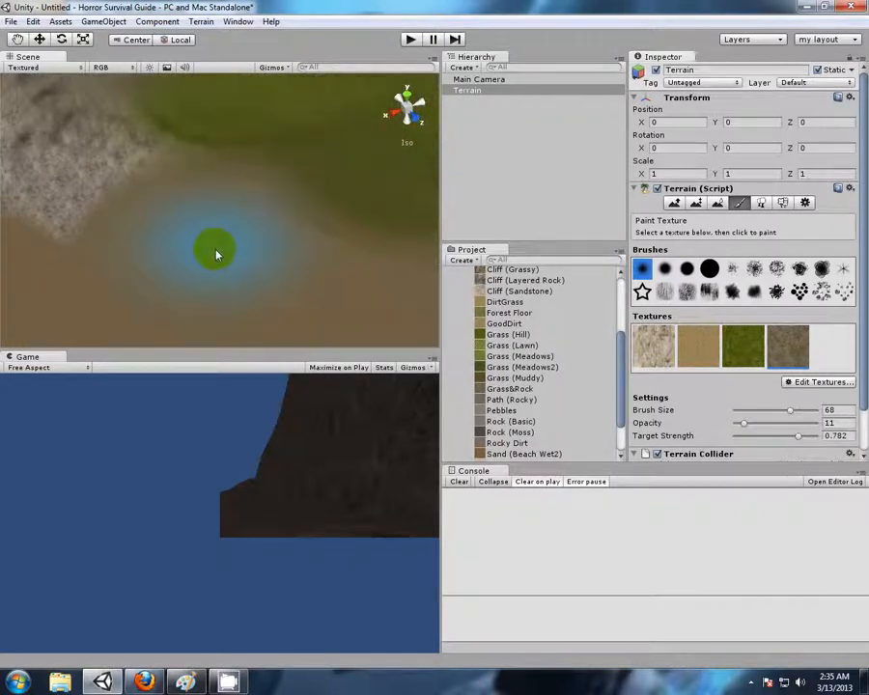
scroll(215, 255, up, 4)
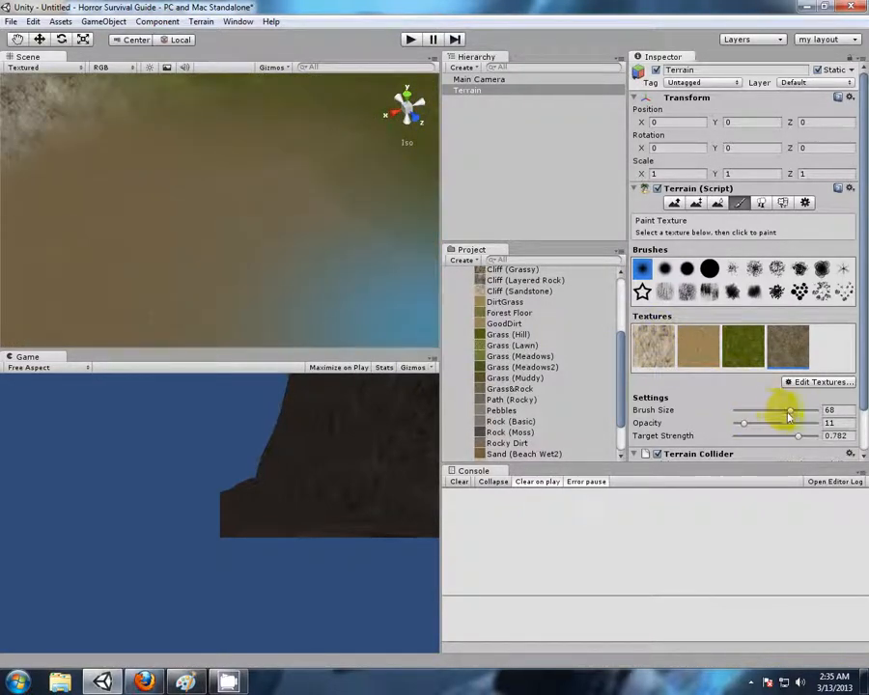
drag(789, 412, 692, 412)
drag(800, 440, 673, 442)
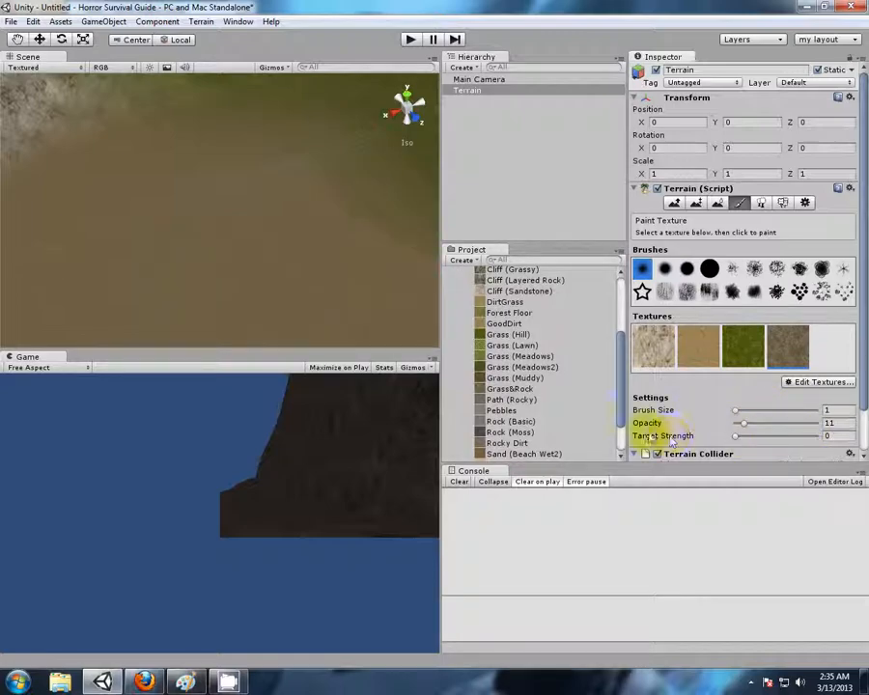
Examine the painted ground texture up close, from the grass border to the terrain's outer edge
scroll(142, 256, up, 2)
right_drag(206, 305, 213, 265)
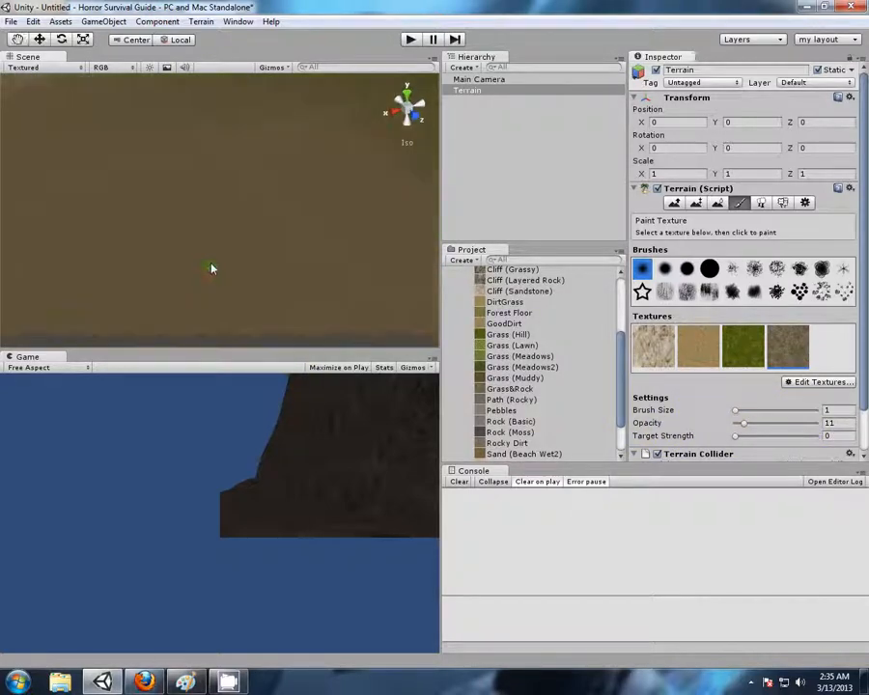
middle_drag(216, 177, 219, 306)
scroll(218, 309, up, 3)
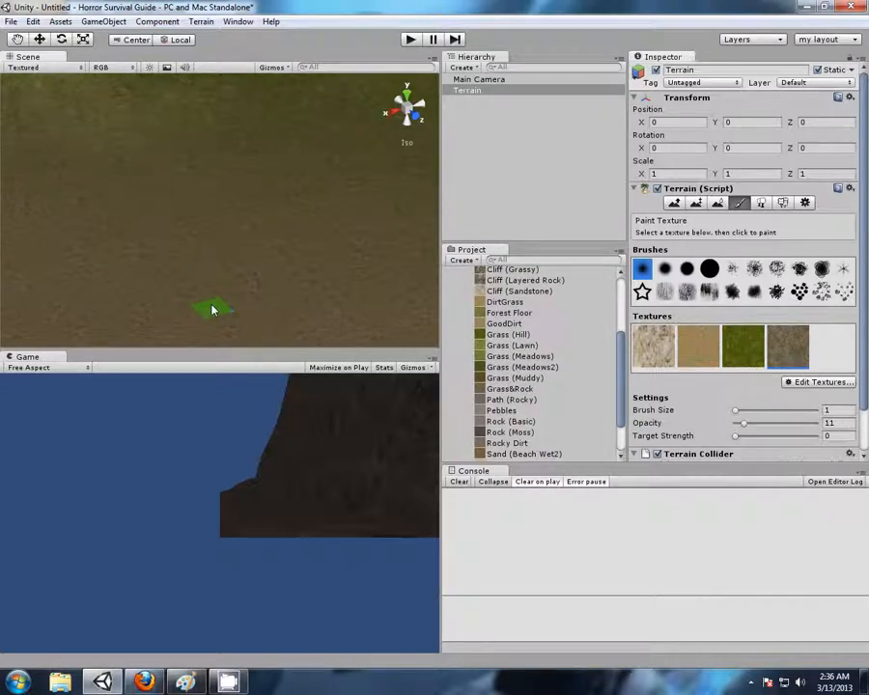
scroll(171, 239, down, 2)
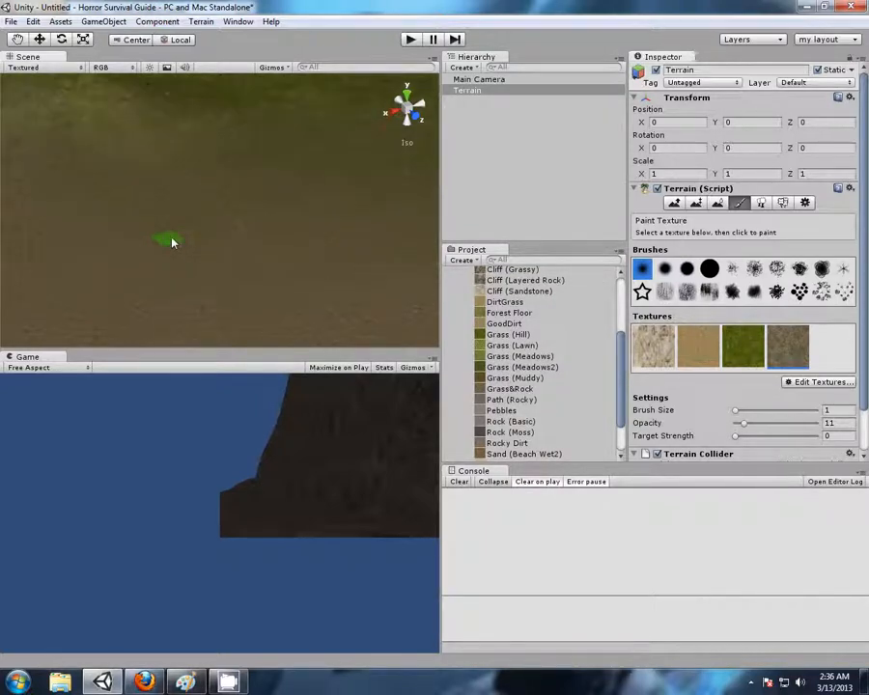
mouse_move(198, 242)
right_down()
mouse_move(275, 219)
mouse_move(228, 325)
mouse_move(225, 236)
mouse_move(220, 266)
mouse_move(200, 196)
mouse_move(196, 246)
mouse_move(196, 154)
mouse_move(204, 261)
right_up()
scroll(237, 307, up, 4)
mouse_move(277, 169)
middle_down()
mouse_move(241, 307)
mouse_move(166, 170)
mouse_move(148, 104)
middle_up()
middle_drag(252, 289, 272, 186)
middle_drag(277, 266, 218, 89)
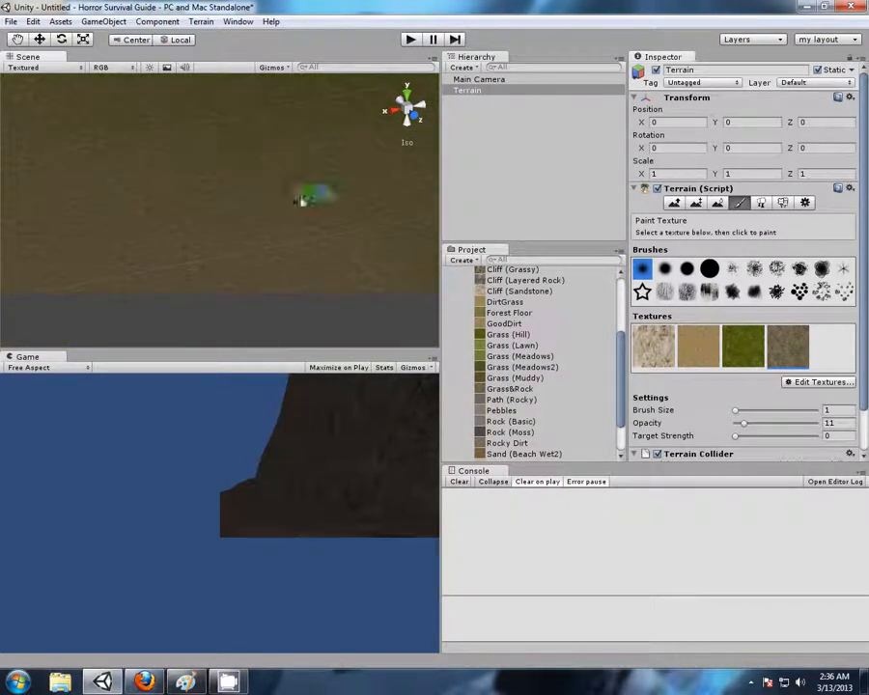
Edit the DirtGrass terrain texture, setting its tile size to 30 in both X and Y, and apply the change
click(795, 382)
click(795, 402)
click(128, 58)
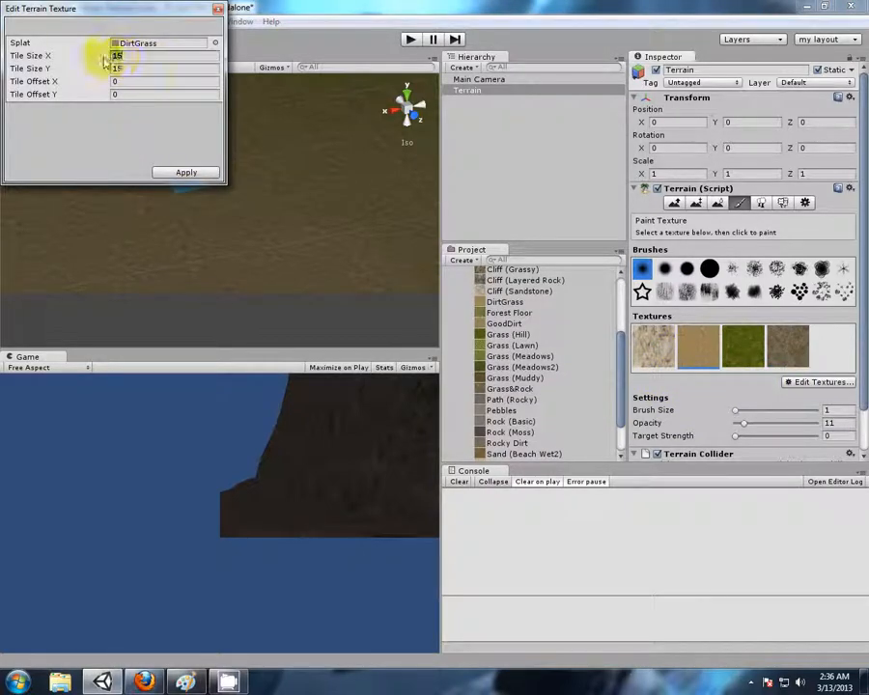
text(30)
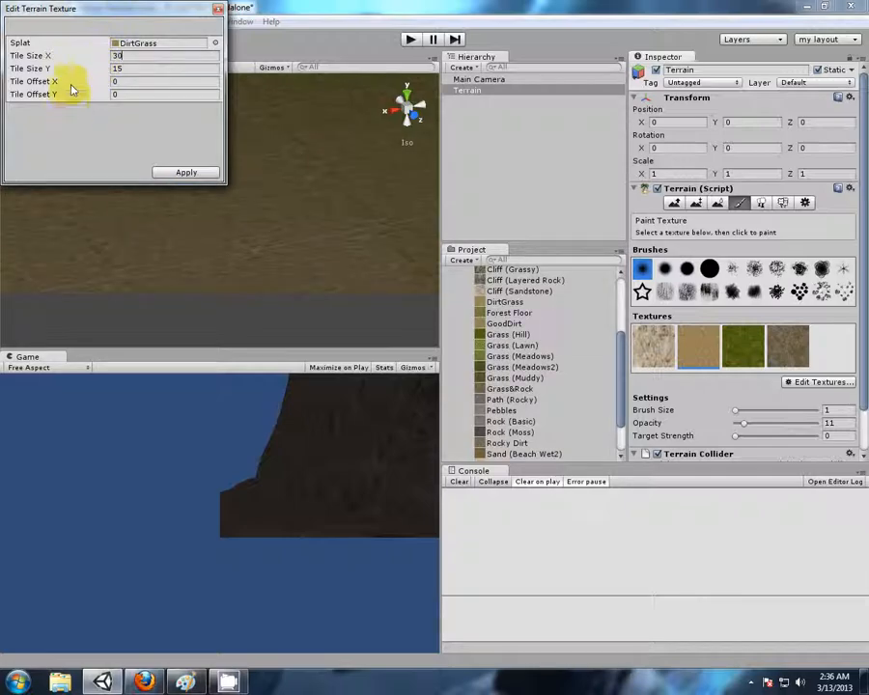
text(30)
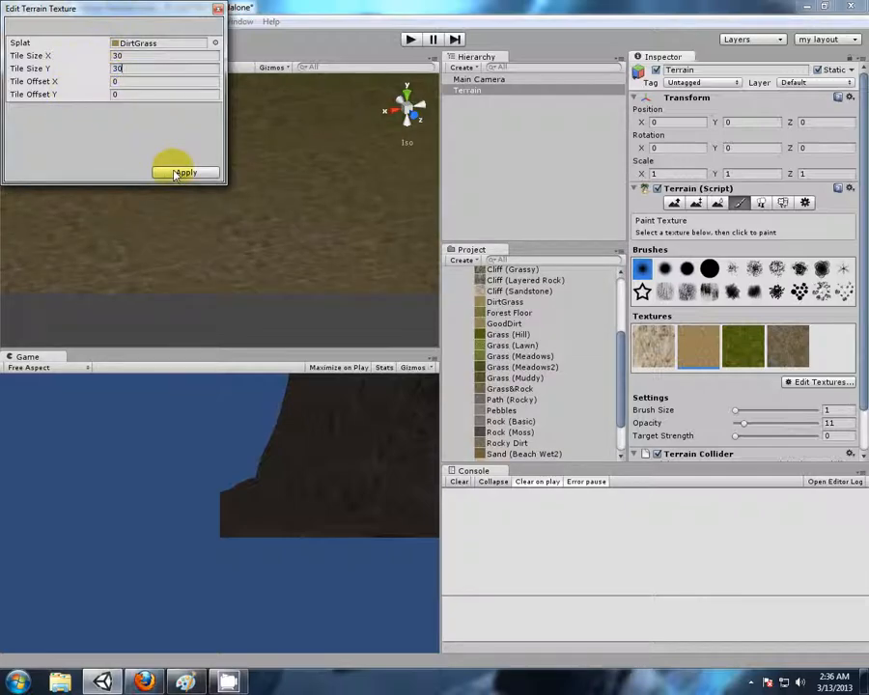
click(178, 173)
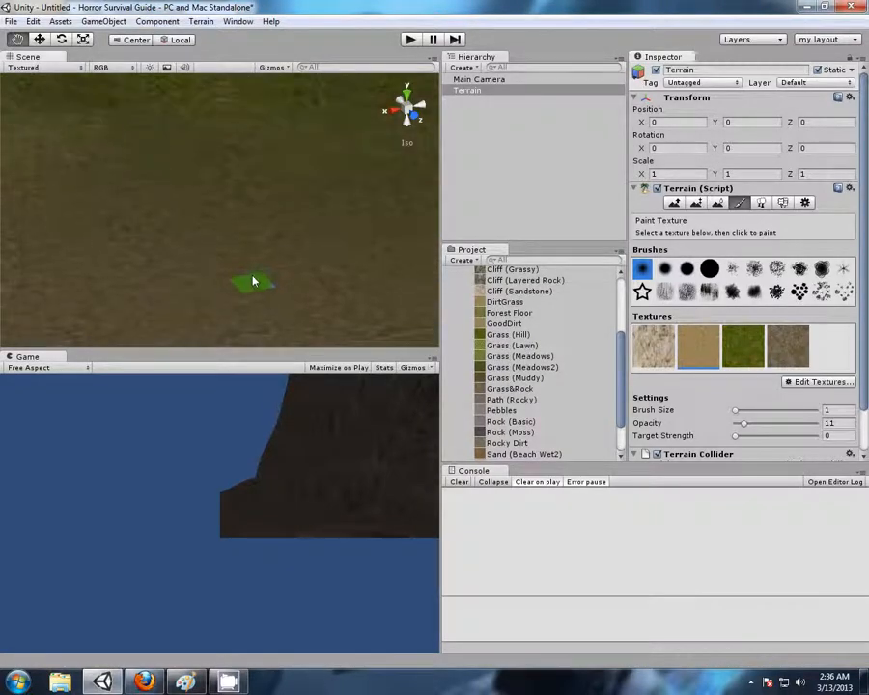
Examine the retiled DirtGrass ground from close up, near the terrain's edge and from different angles
right_drag(74, 240, 178, 235)
mouse_move(179, 235)
middle_down()
mouse_move(171, 187)
mouse_move(132, 117)
middle_up()
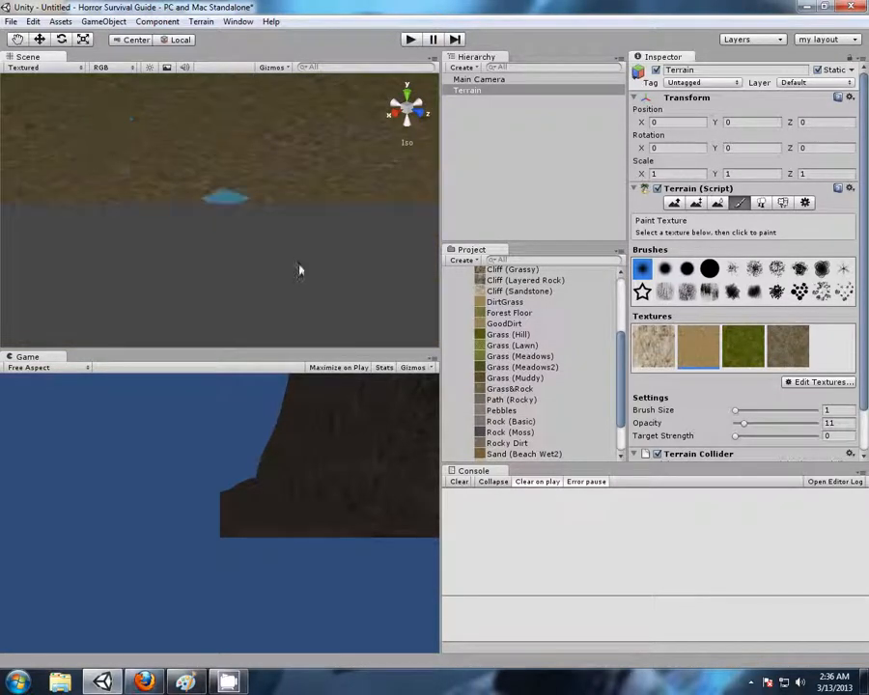
scroll(321, 248, down, 4)
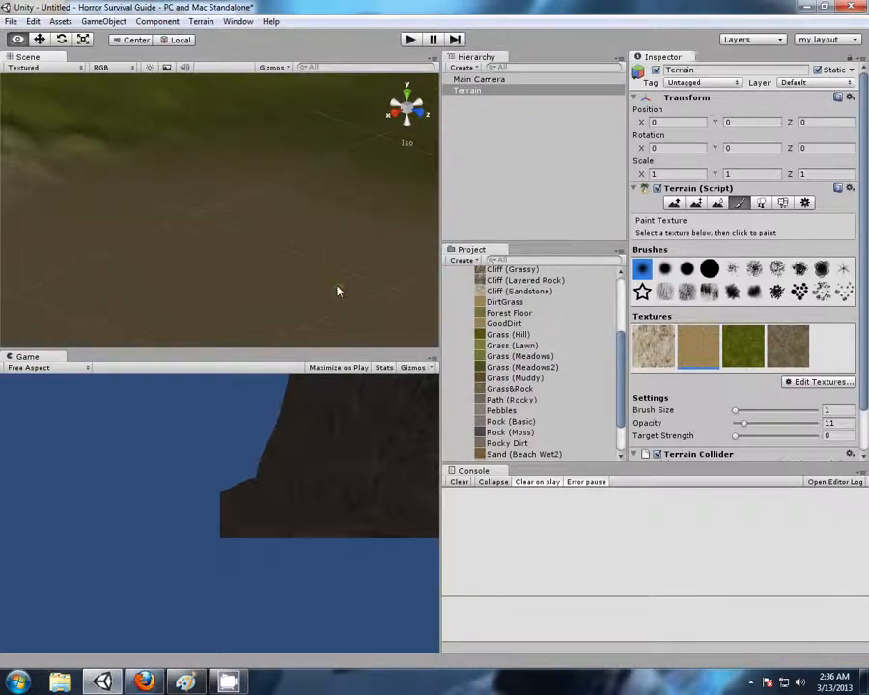
right_drag(336, 289, 244, 265)
middle_drag(245, 266, 244, 251)
scroll(242, 253, down, 2)
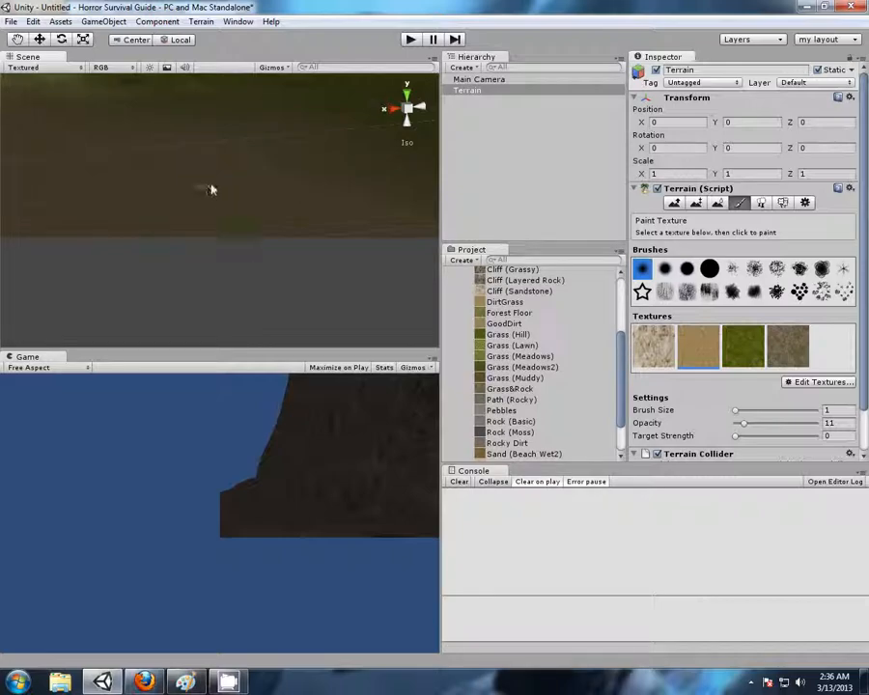
scroll(207, 190, up, 5)
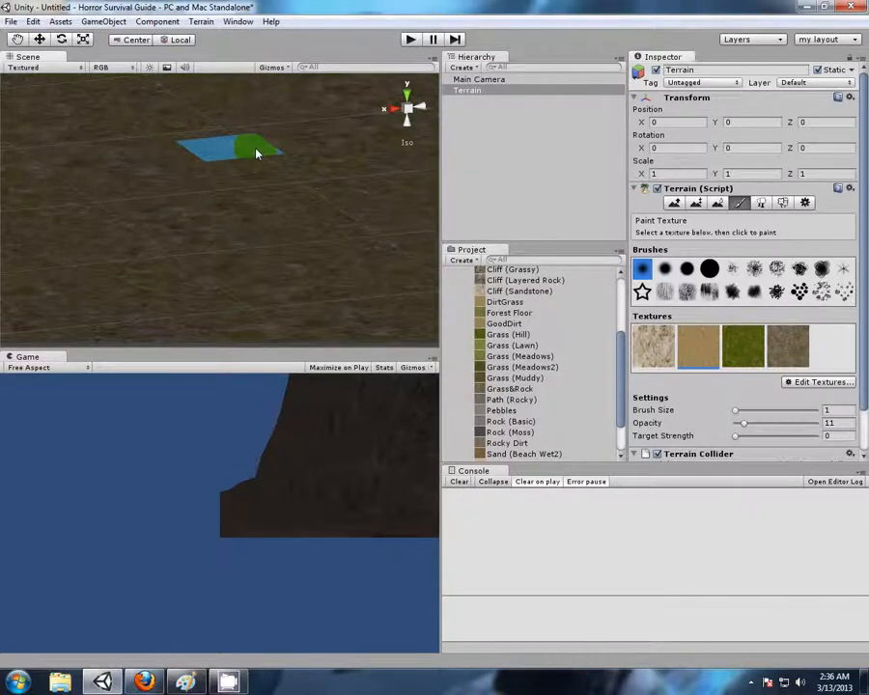
mouse_move(195, 249)
middle_down()
mouse_move(277, 169)
mouse_move(217, 261)
mouse_move(258, 165)
mouse_move(169, 254)
mouse_move(197, 213)
mouse_move(190, 141)
mouse_move(263, 307)
mouse_move(258, 252)
mouse_move(225, 230)
mouse_move(267, 278)
mouse_move(203, 155)
mouse_move(256, 319)
mouse_move(268, 256)
mouse_move(219, 161)
mouse_move(277, 314)
mouse_move(213, 184)
mouse_move(291, 260)
mouse_move(221, 234)
mouse_move(386, 297)
mouse_move(272, 208)
mouse_move(367, 183)
mouse_move(148, 113)
mouse_move(322, 187)
mouse_move(243, 198)
middle_up()
Examine at close range how the grass patch blends into the base of the cliffs
scroll(243, 199, down, 10)
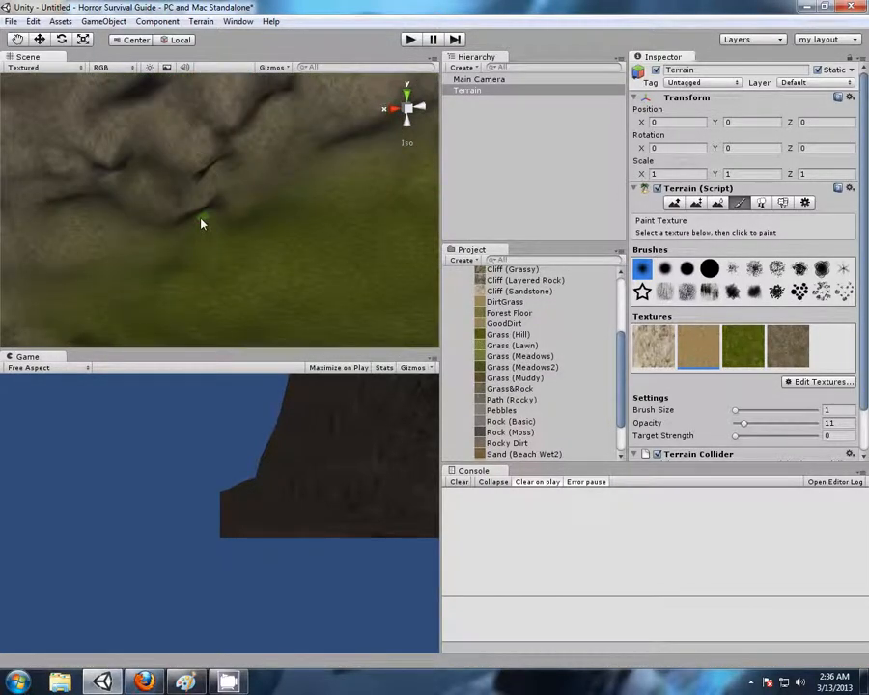
scroll(253, 268, up, 8)
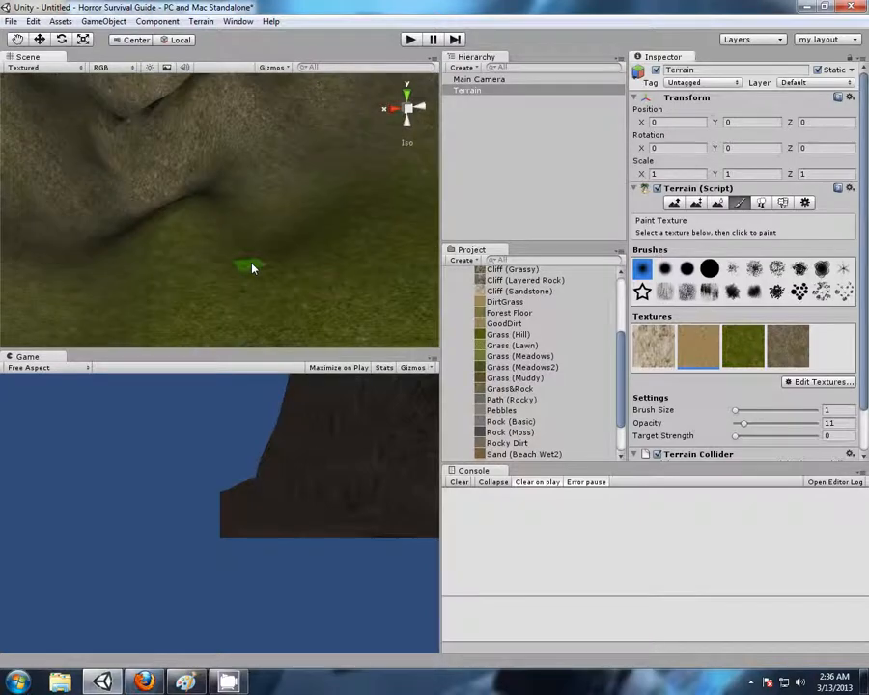
middle_drag(253, 269, 296, 307)
right_drag(297, 307, 81, 243)
middle_drag(80, 244, 317, 231)
middle_drag(336, 129, 193, 161)
Examine the painted mountains and crater hill from farther away, ending with an overview of the whole terrain
scroll(300, 198, down, 5)
middle_drag(332, 215, 341, 261)
right_drag(166, 211, 284, 253)
scroll(283, 255, down, 4)
scroll(283, 255, down, 3)
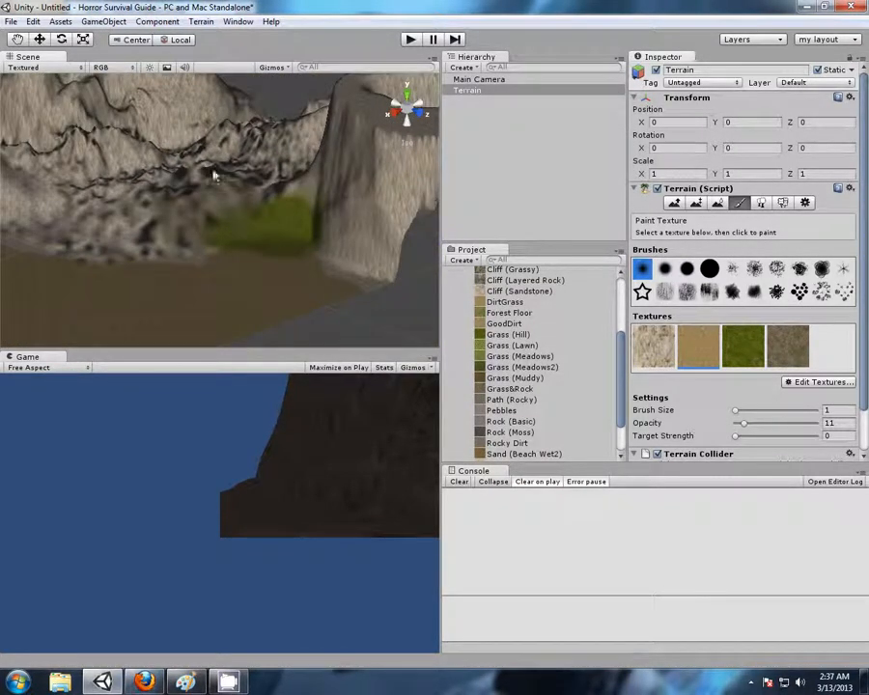
scroll(206, 181, down, 4)
middle_drag(151, 150, 175, 185)
right_drag(124, 147, 214, 267)
scroll(204, 240, down, 3)
scroll(204, 239, down, 3)
Collapse the terrain asset folders in the project and rename the New Terrain asset to TerrainOneTheFirst
drag(621, 355, 620, 311)
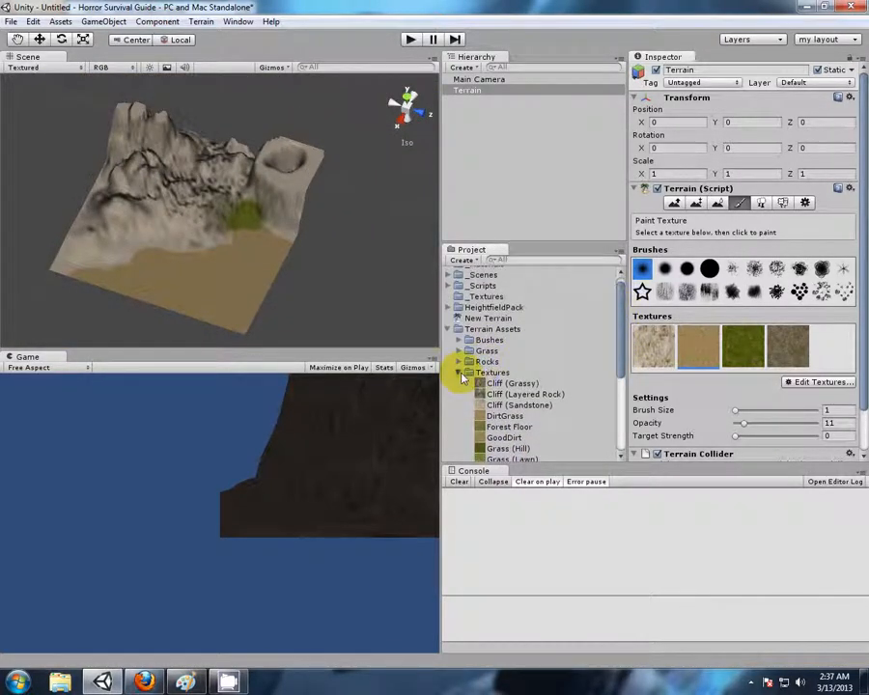
click(460, 374)
click(458, 337)
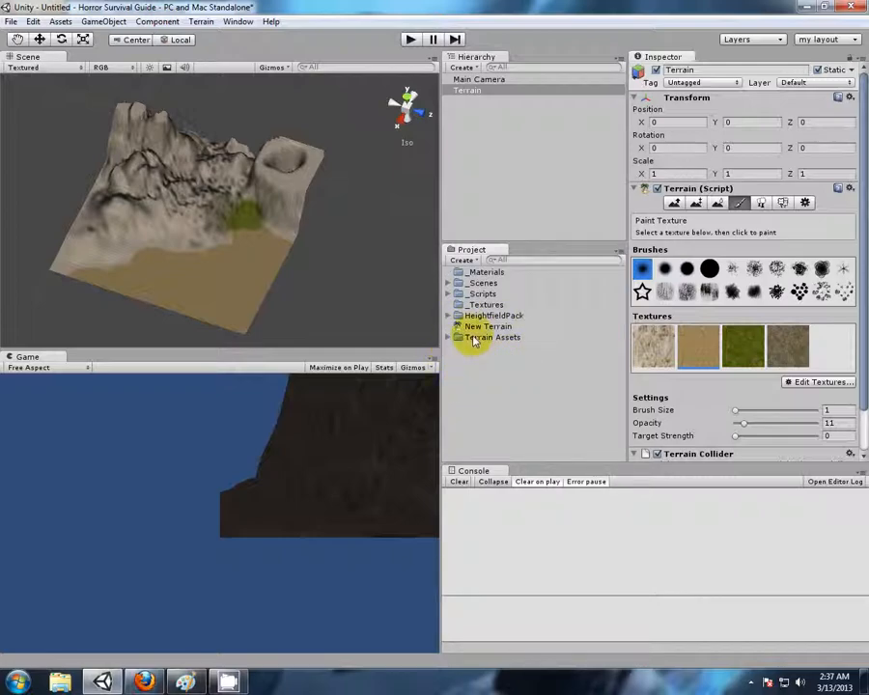
click(488, 326)
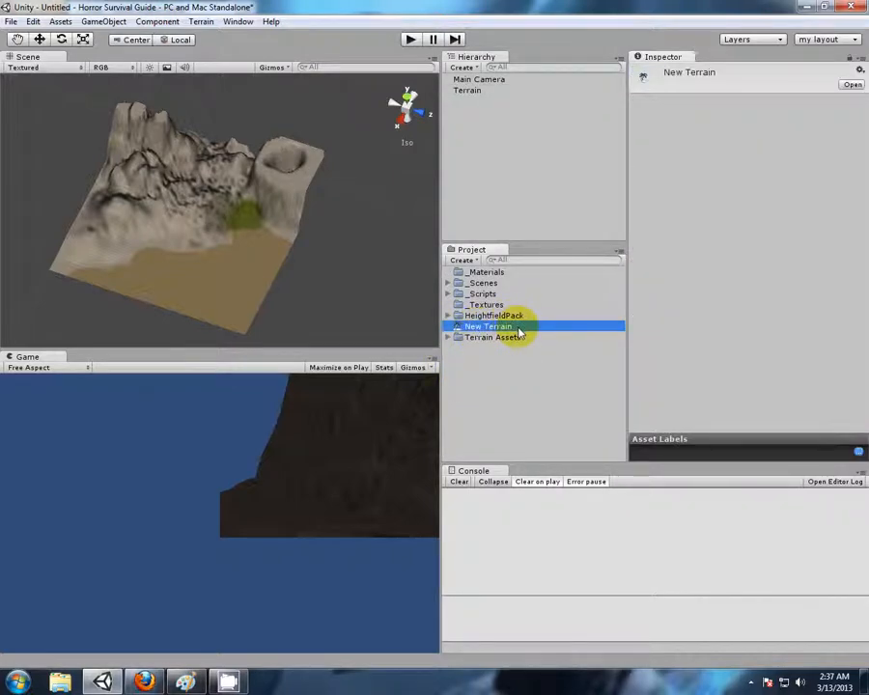
click(518, 329)
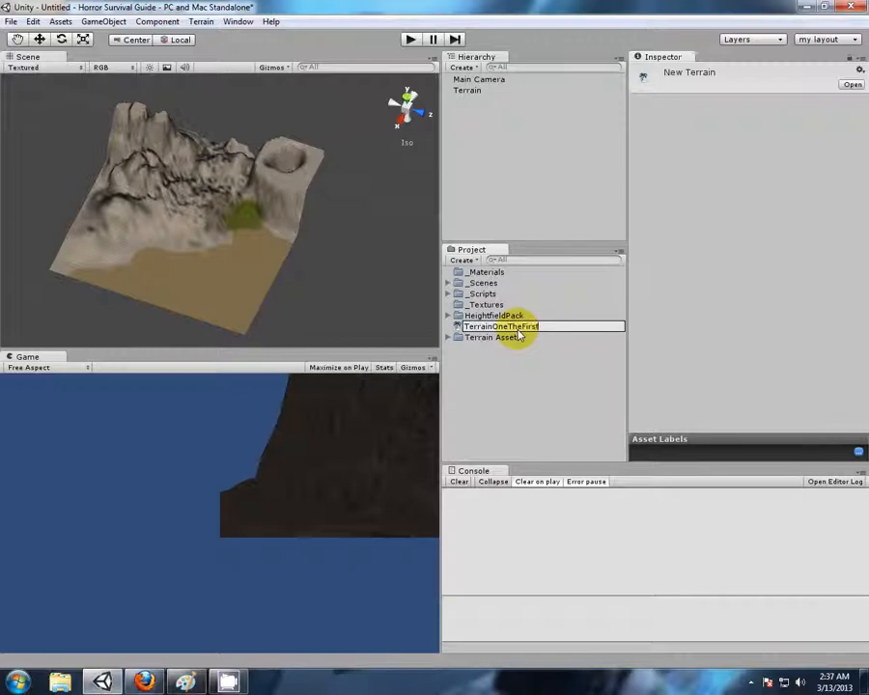
key(Return)
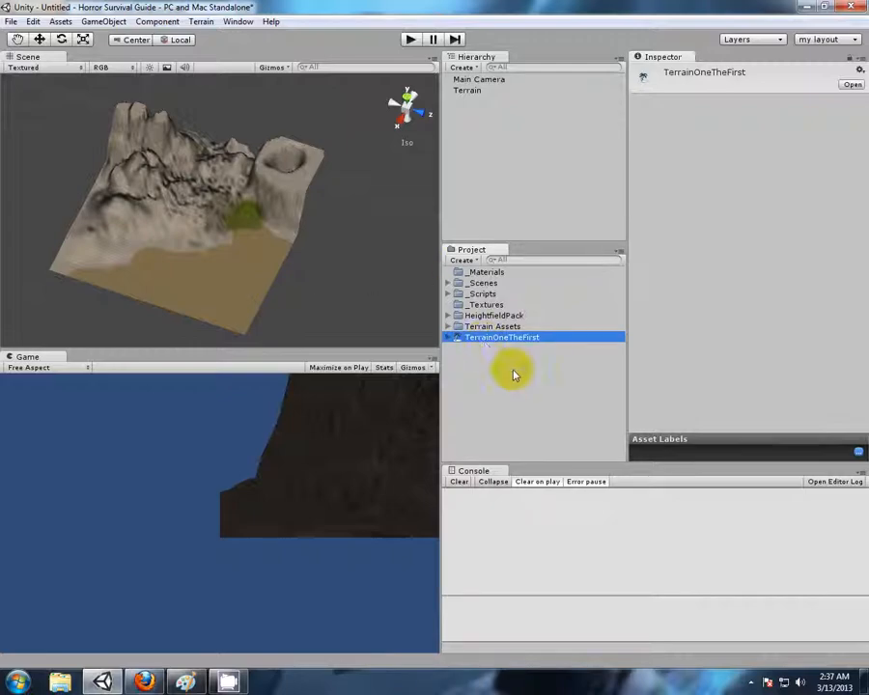
Compare the scene's Terrain object with the TerrainOneTheFirst asset, ending with the Terrain object selected
click(514, 374)
click(461, 91)
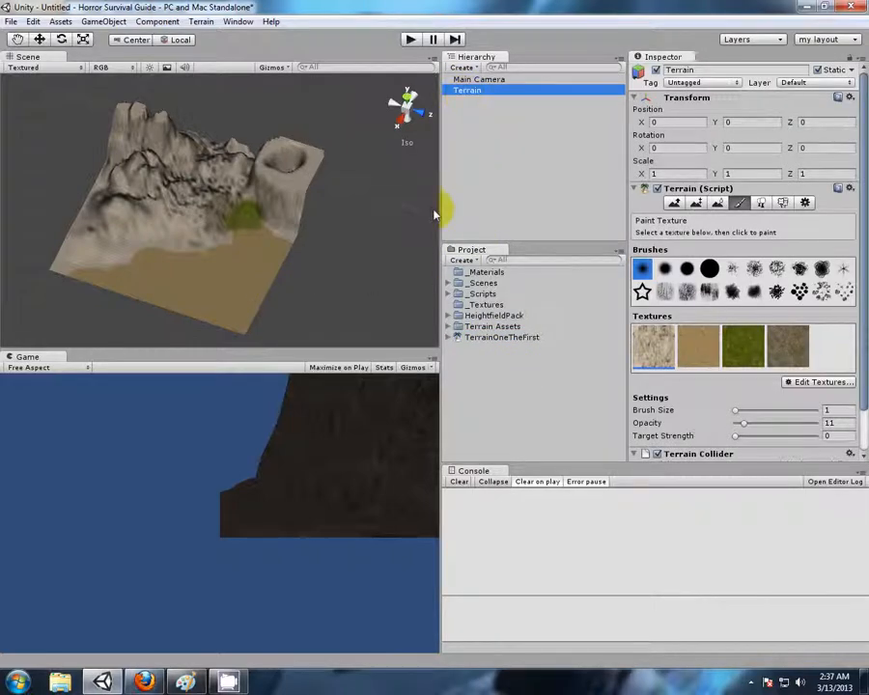
click(496, 339)
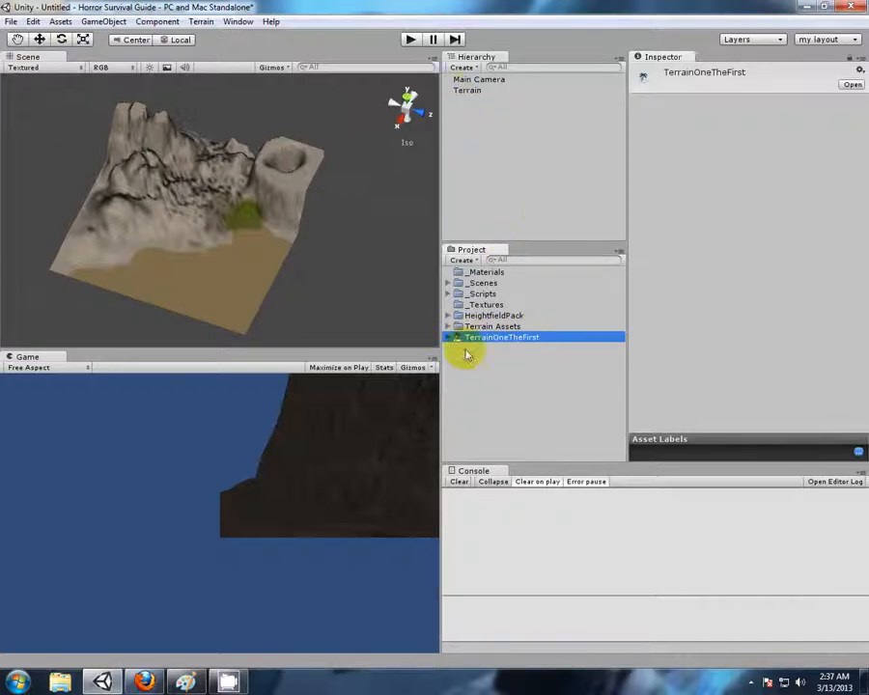
click(470, 91)
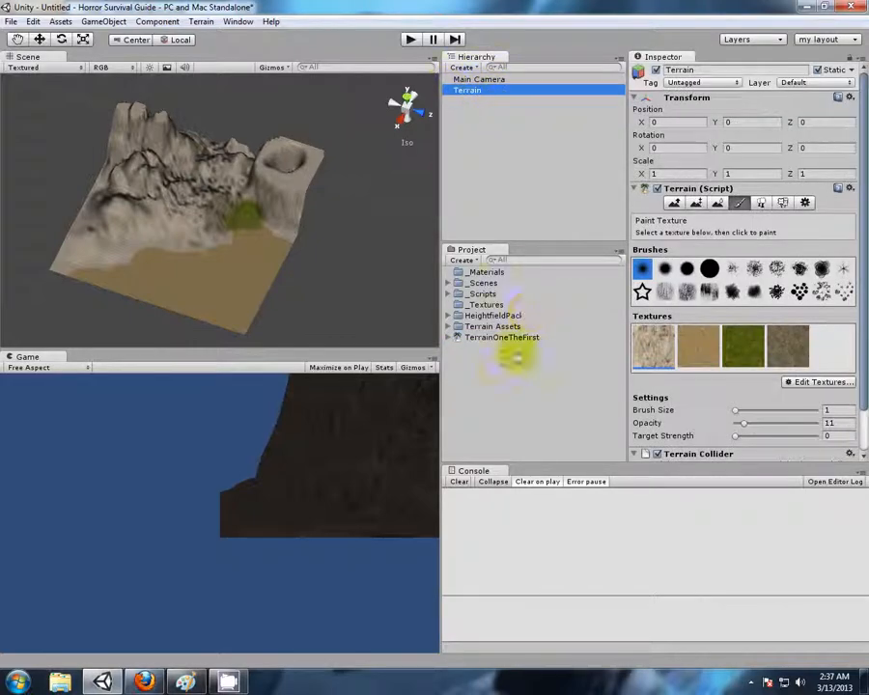
Start a new scene, discarding the unsaved changes in the current untitled scene
click(495, 337)
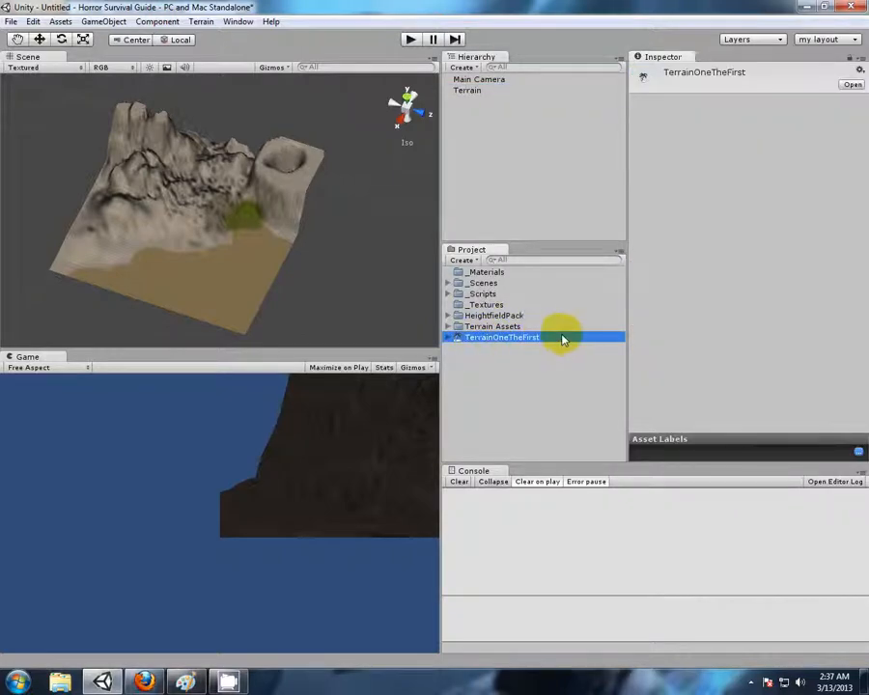
right_drag(142, 108, 83, 103)
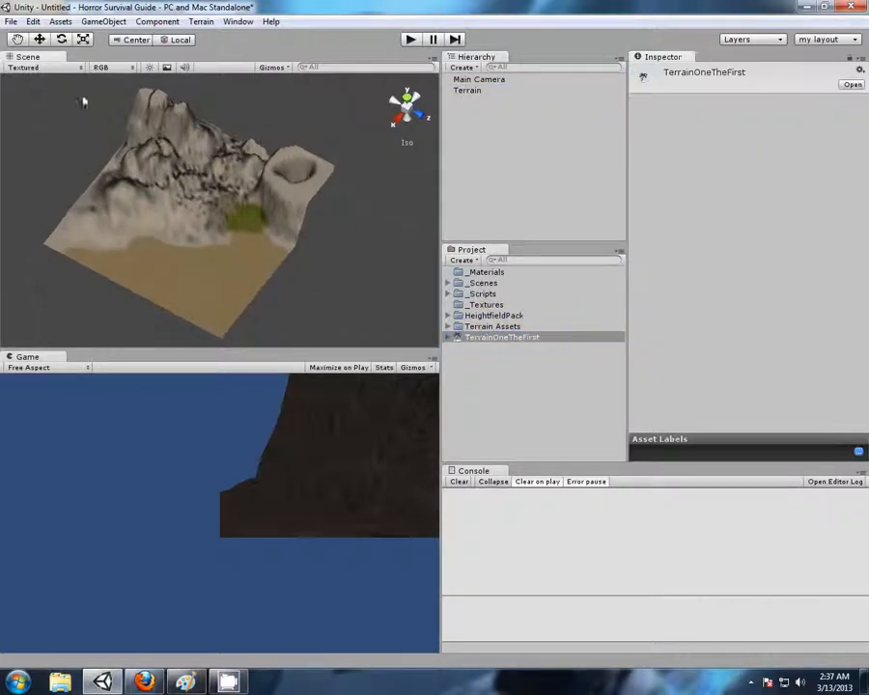
click(12, 22)
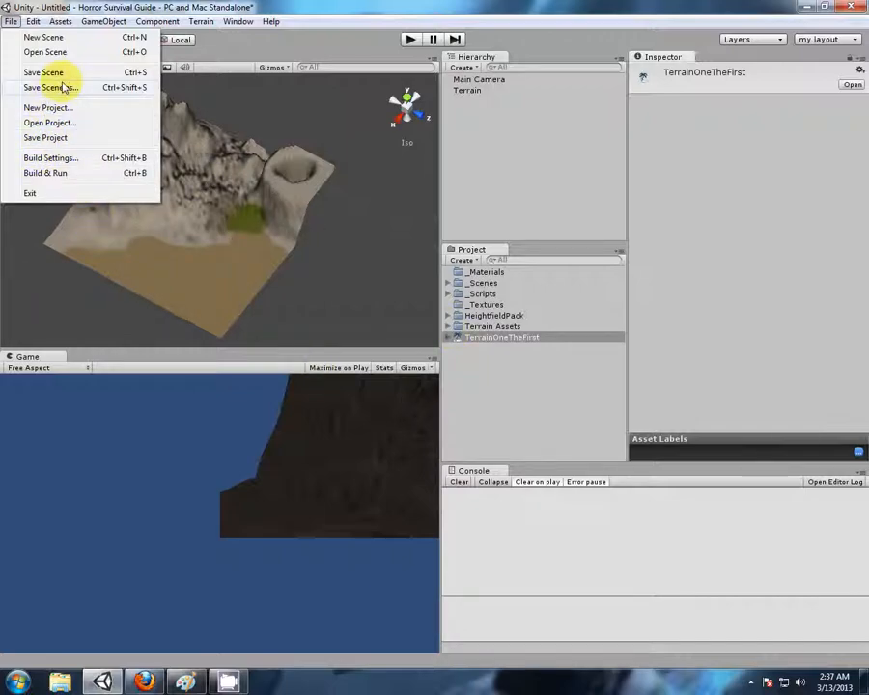
click(43, 38)
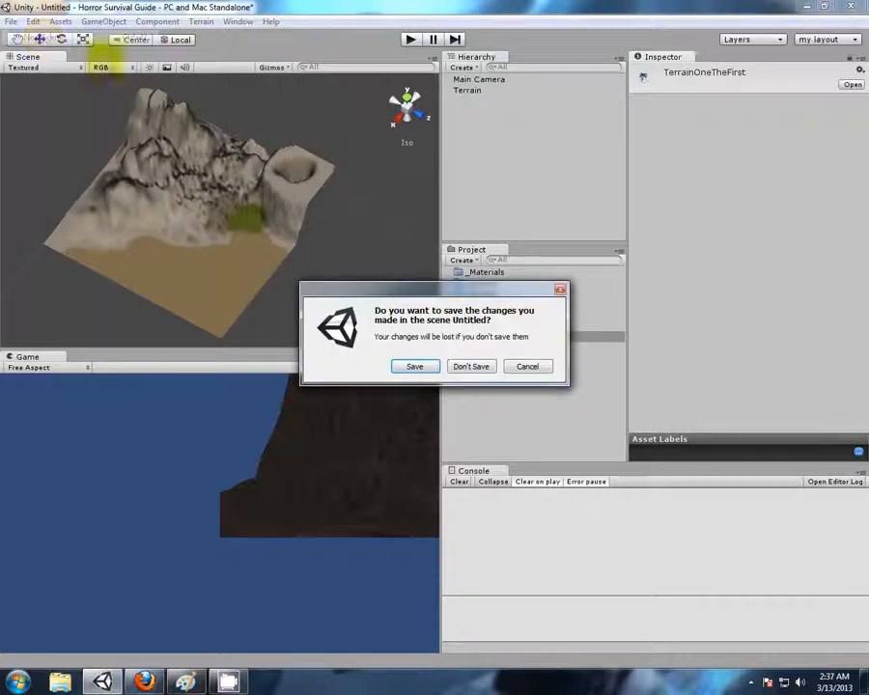
click(471, 367)
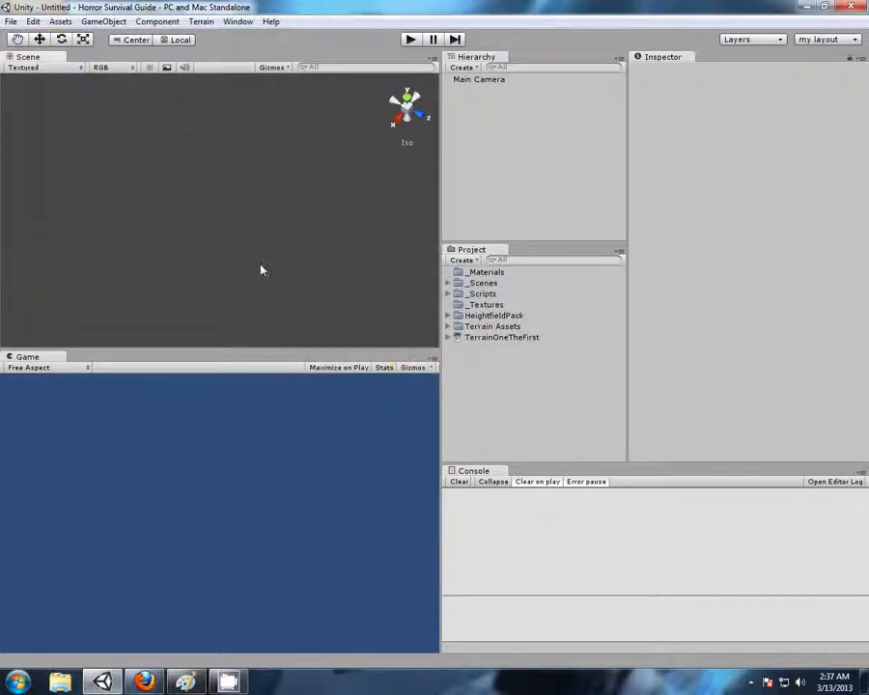
Expand the HeightfieldPack Terrains folder and add the ready-made Terrain 10 asset to the new scene
click(449, 317)
click(459, 338)
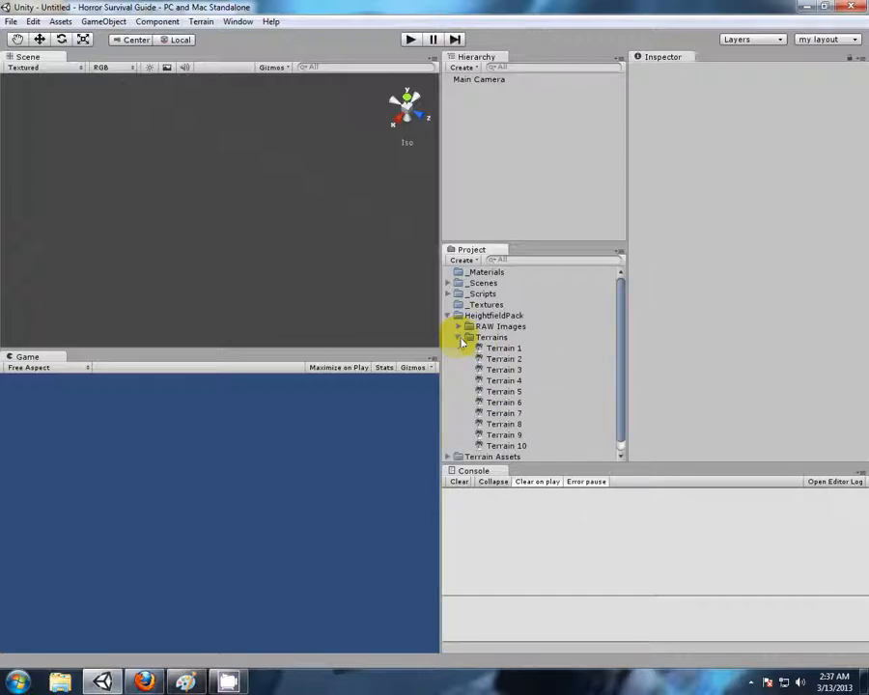
drag(506, 446, 481, 137)
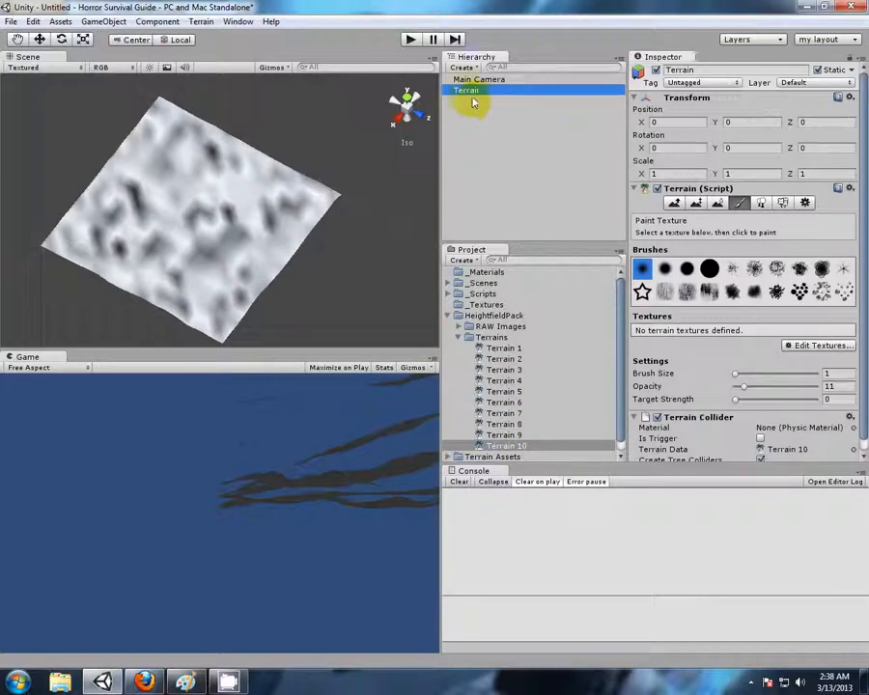
Examine the slopes and ridges of the untextured Terrain 10 landscape from several angles and at close range
alt+drag(348, 211, 455, 316)
scroll(271, 265, up, 8)
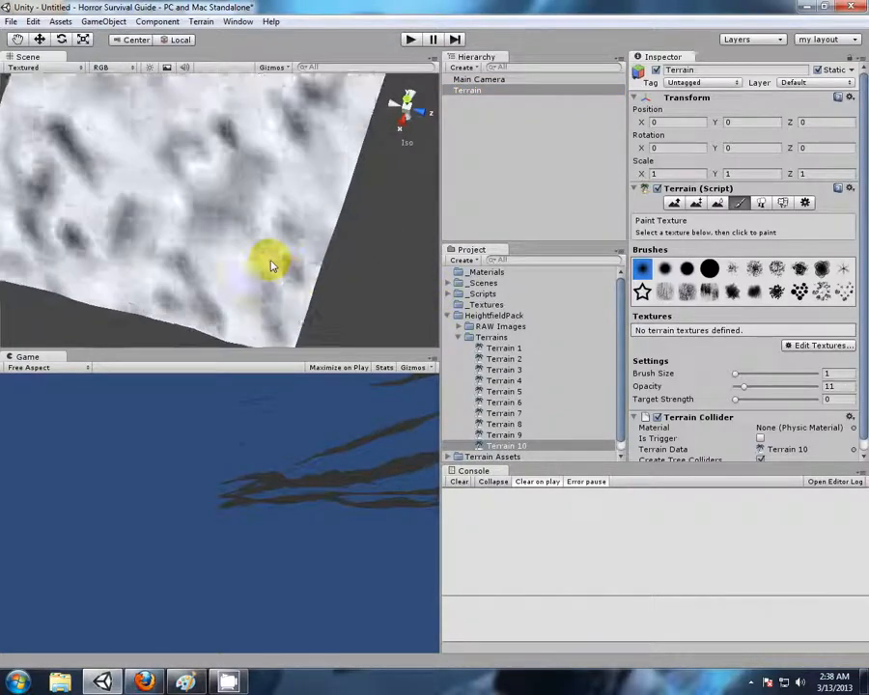
scroll(258, 271, up, 12)
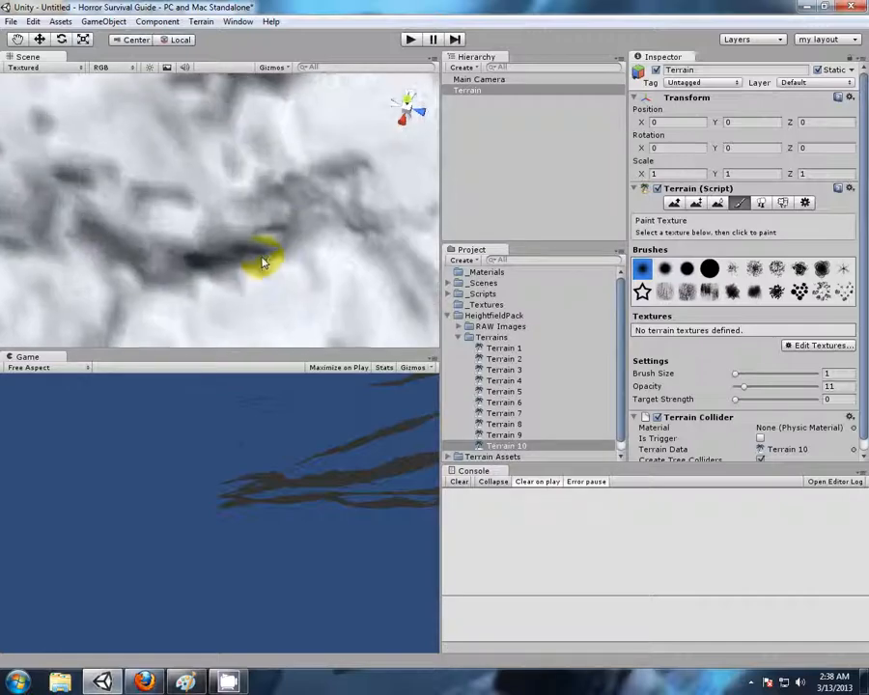
key(f)
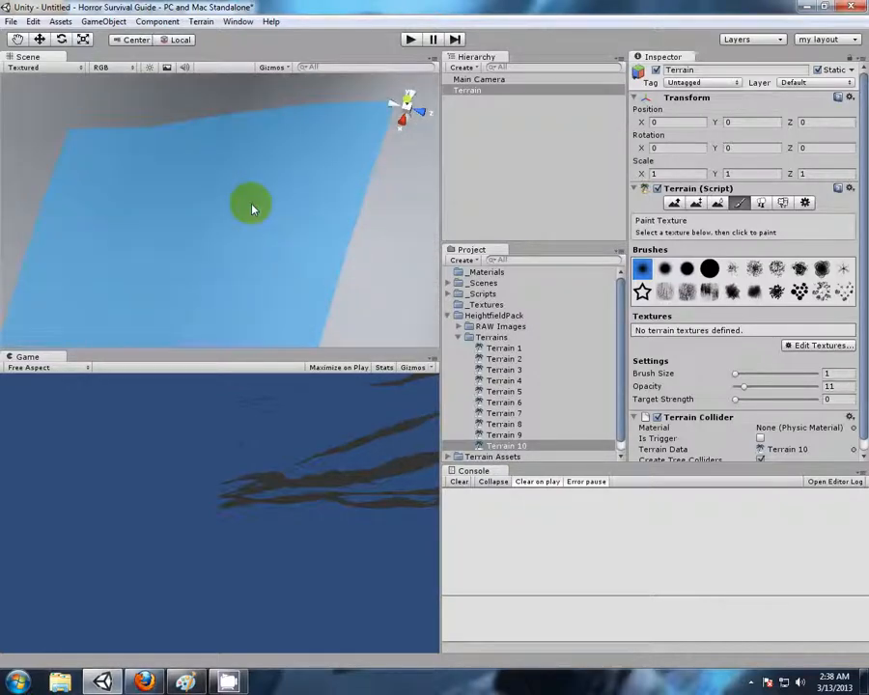
scroll(249, 196, down, 8)
mouse_move(334, 249)
alt+mouse_down()
mouse_move(235, 224)
mouse_move(207, 180)
alt+mouse_up()
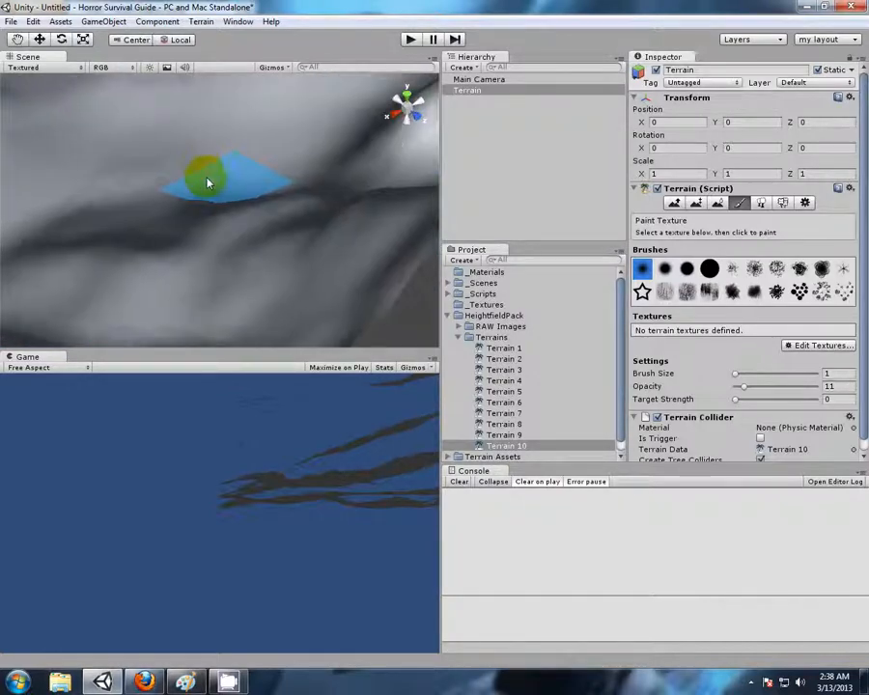
scroll(213, 185, down, 6)
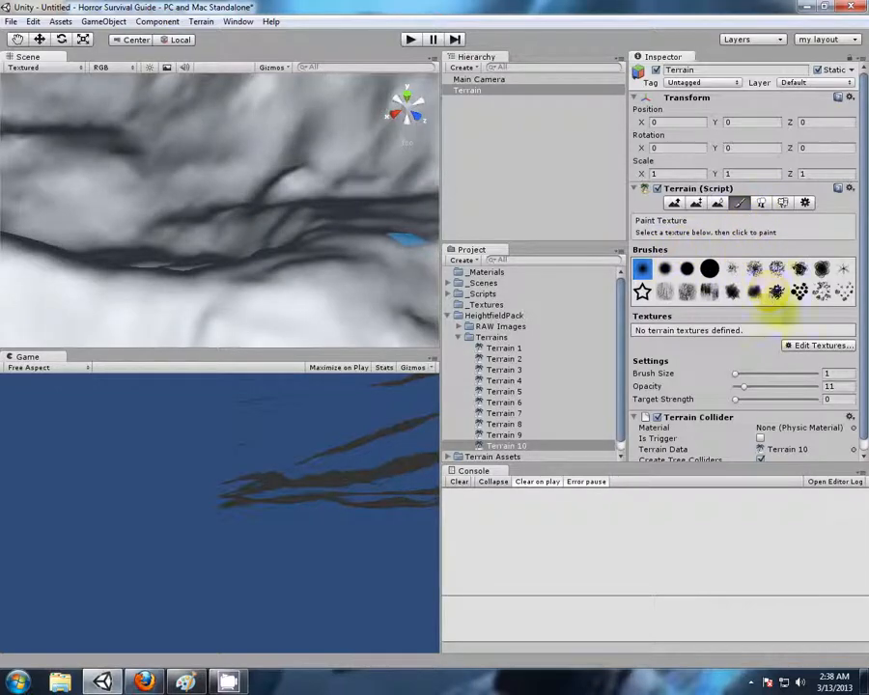
Add a dark rocky texture from the Terrain Assets Textures folder as the terrain's first splat texture
click(807, 347)
click(799, 350)
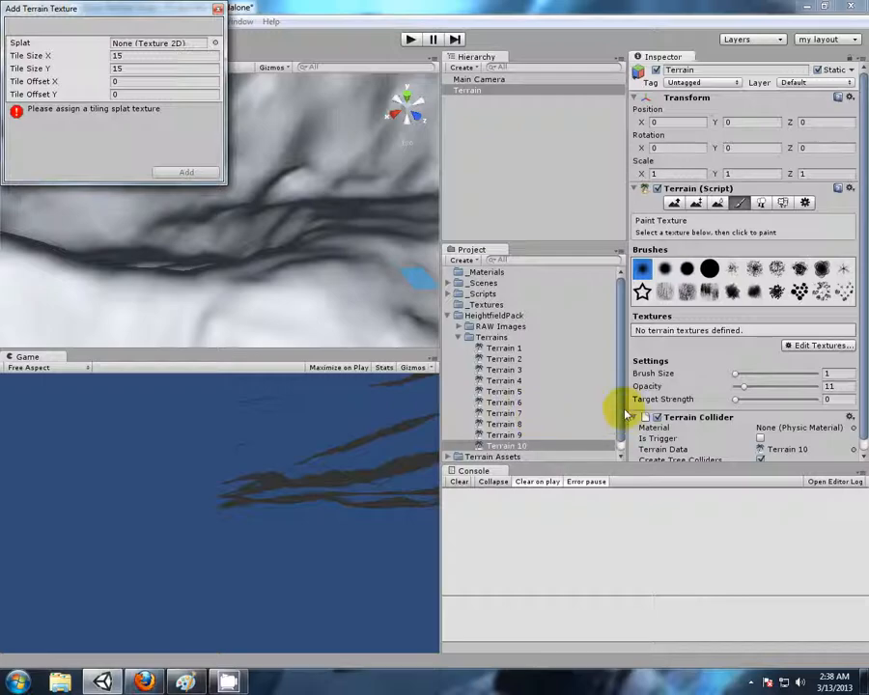
drag(617, 398, 618, 410)
click(452, 447)
scroll(461, 415, down, 2)
click(461, 436)
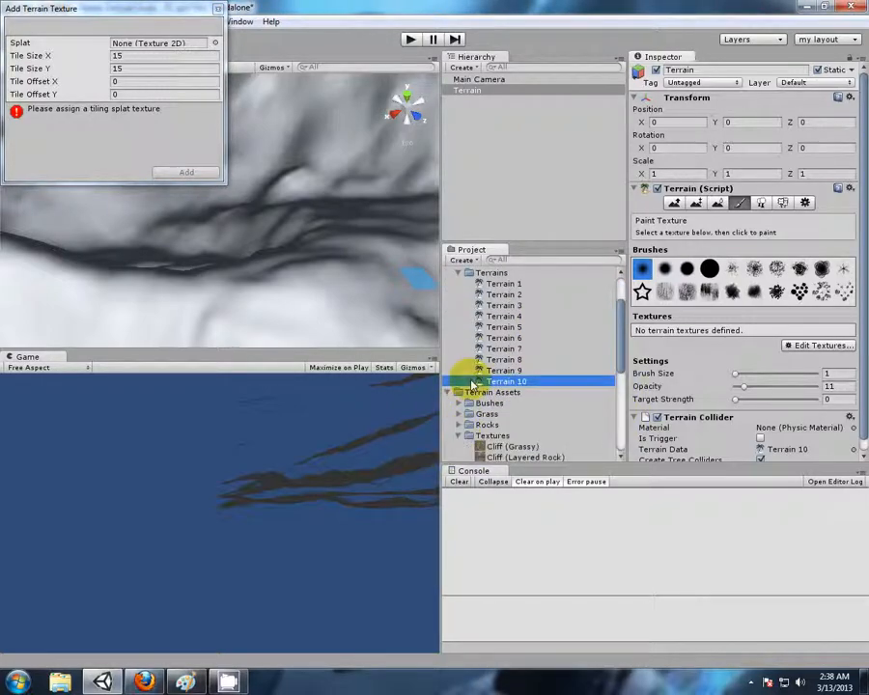
scroll(560, 381, down, 6)
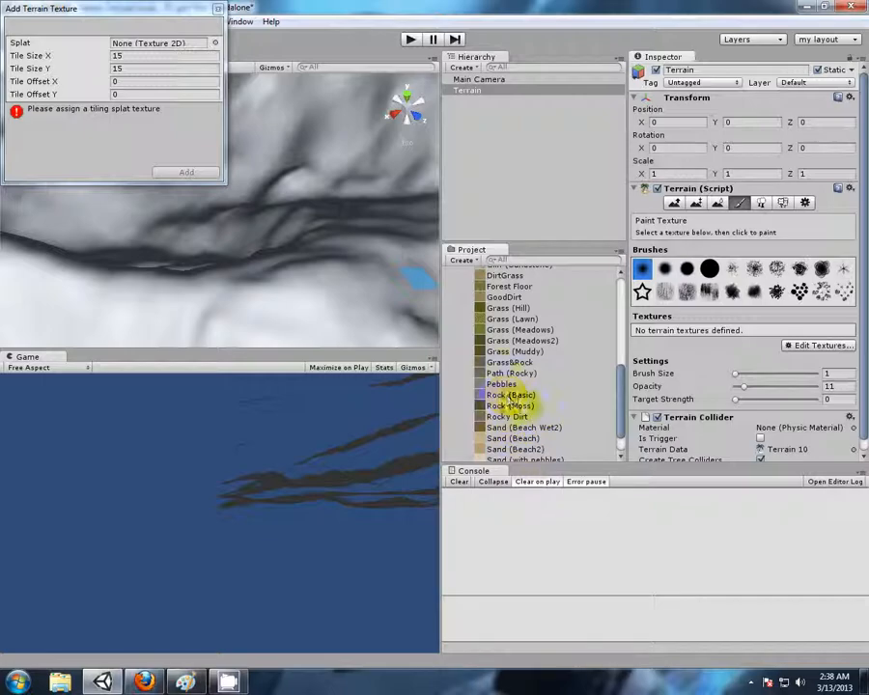
drag(505, 412, 176, 51)
click(186, 173)
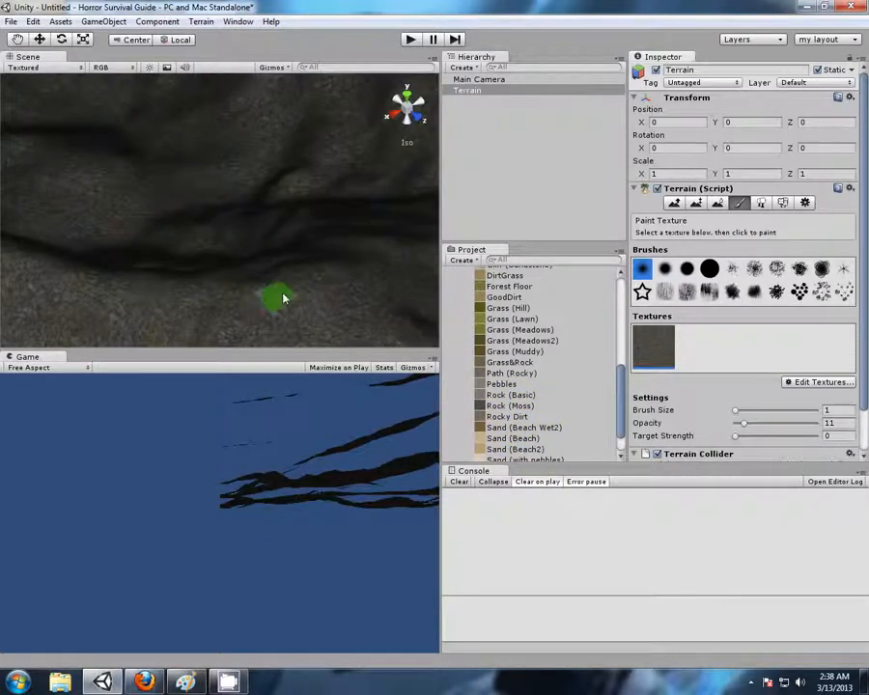
Examine the textured terrain's ridges and valleys from several angles, ending with the Terrain object selected and a close-up view
click(467, 161)
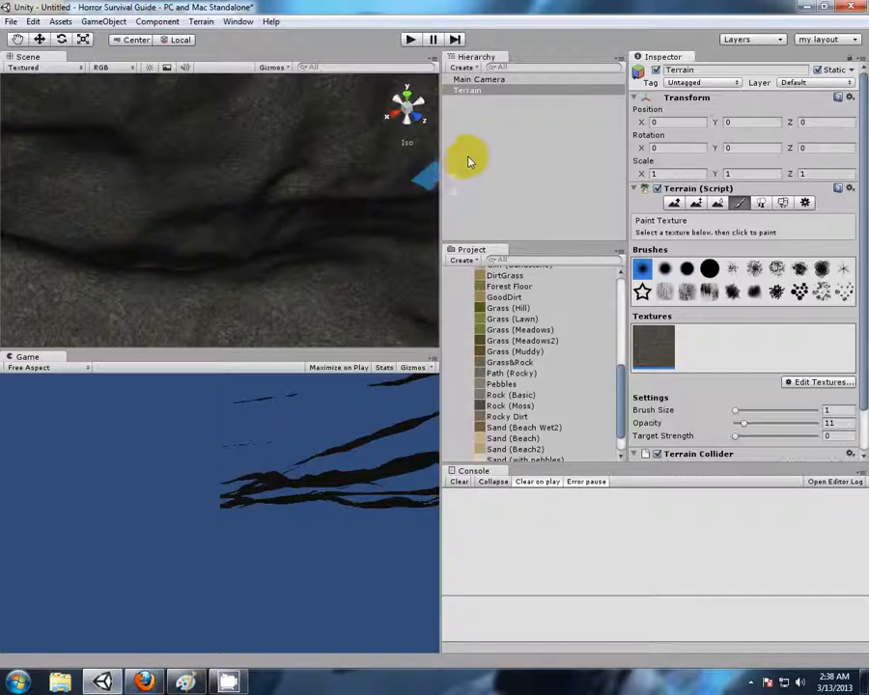
alt+drag(206, 187, 390, 208)
scroll(224, 249, down, 10)
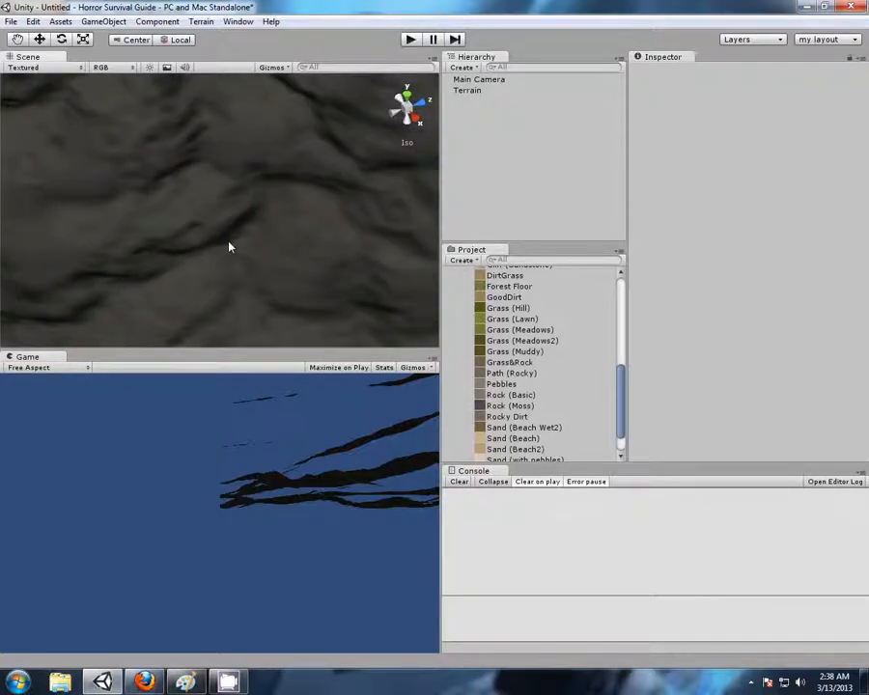
alt+drag(307, 246, 214, 230)
scroll(209, 229, up, 5)
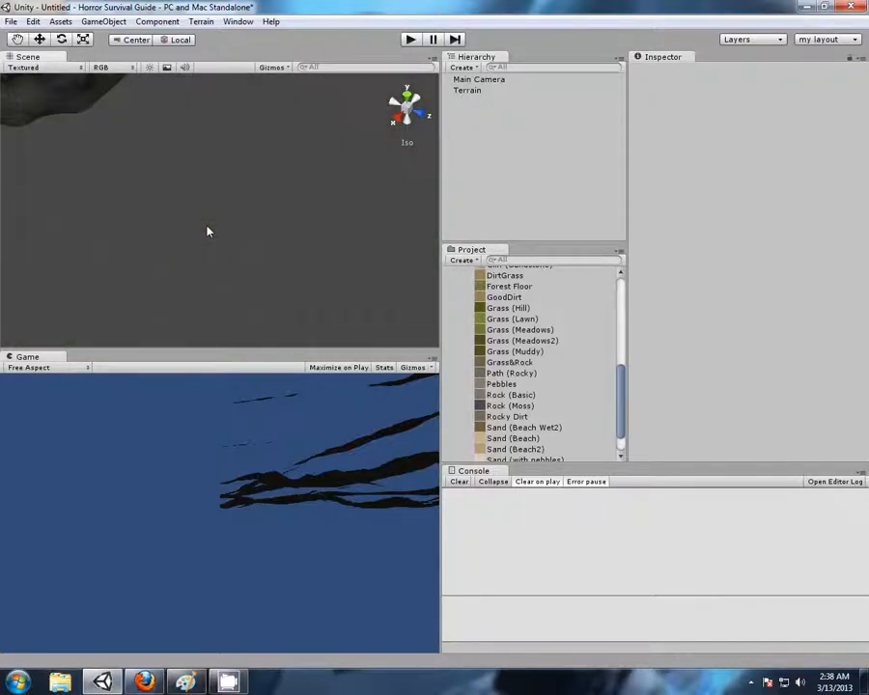
scroll(210, 228, down, 5)
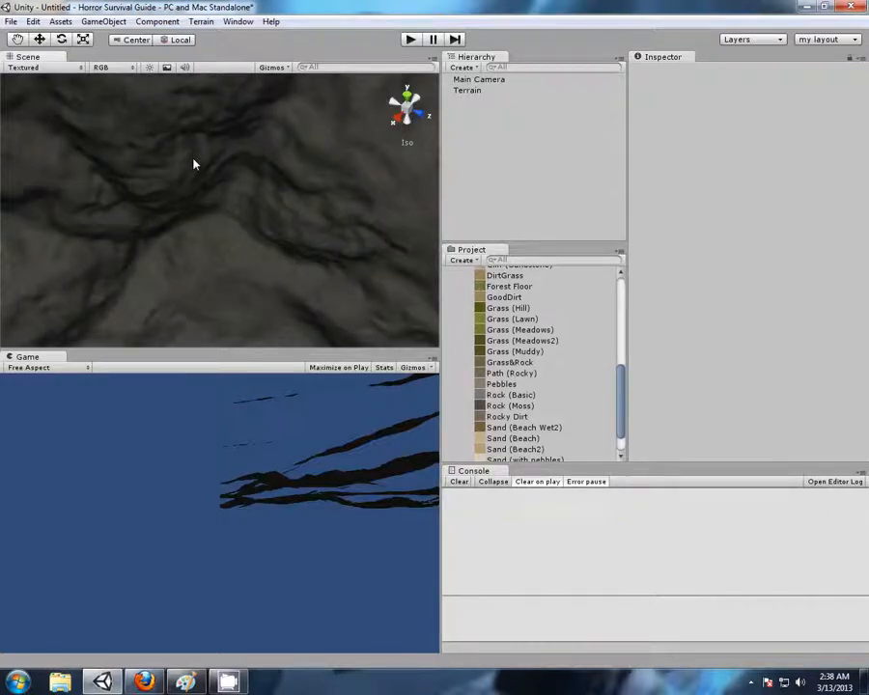
click(467, 89)
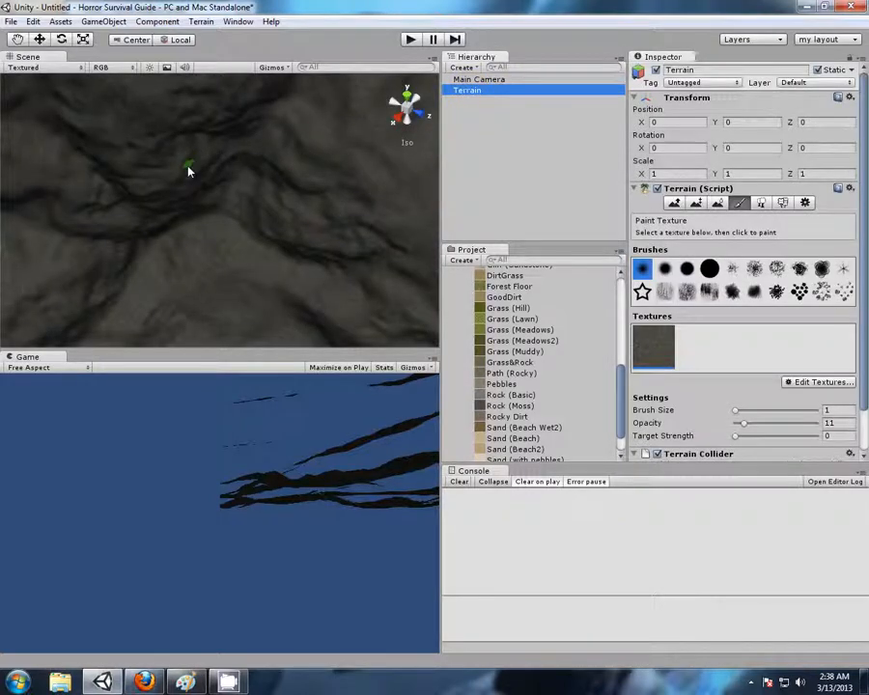
key(f)
alt+drag(192, 177, 375, 298)
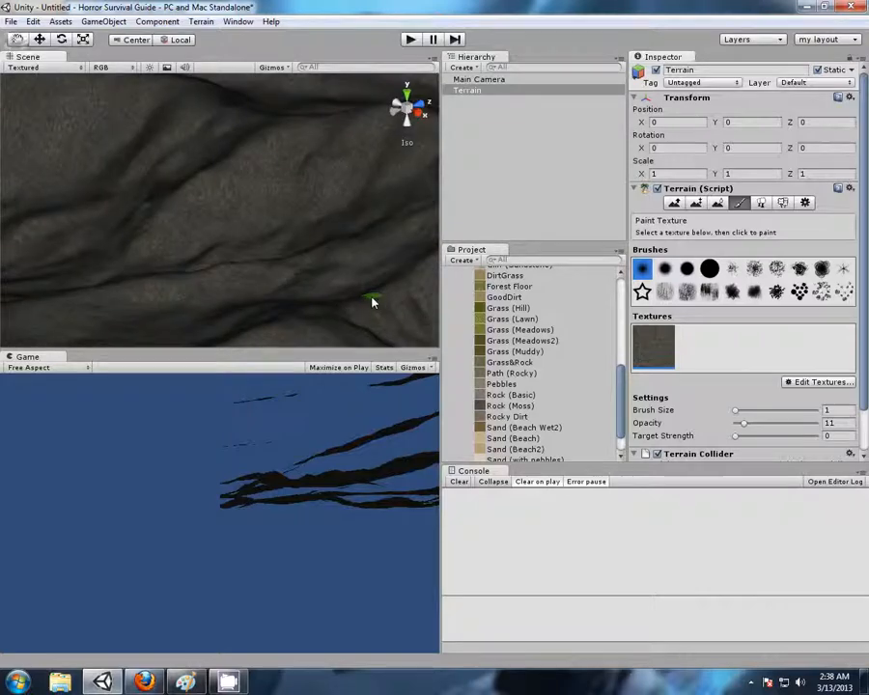
Collapse the Textures folder under Terrain Assets and the Terrains folder under HeightfieldPack in the project
scroll(458, 329, up, 10)
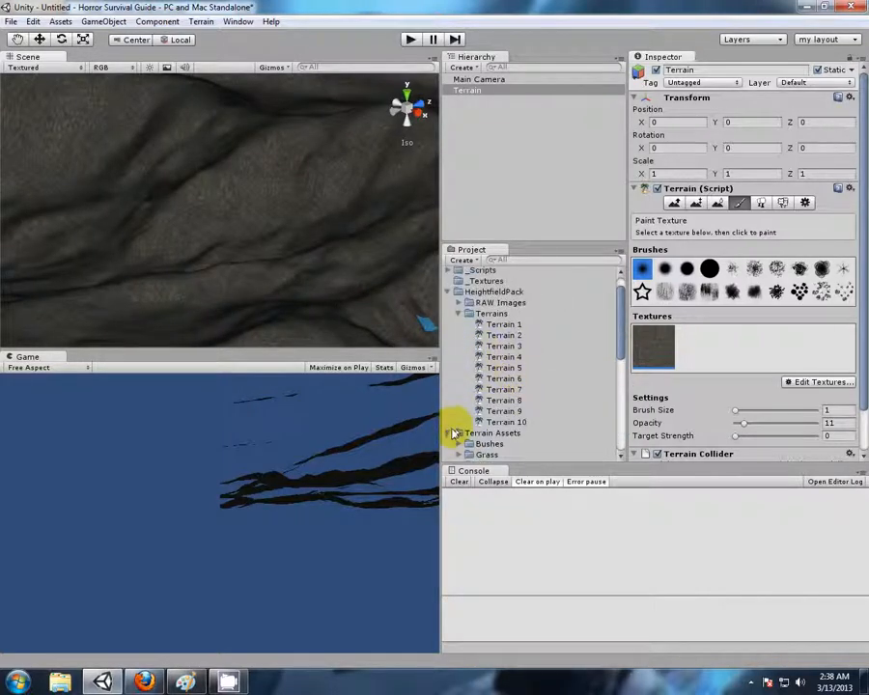
scroll(454, 425, down, 2)
click(459, 434)
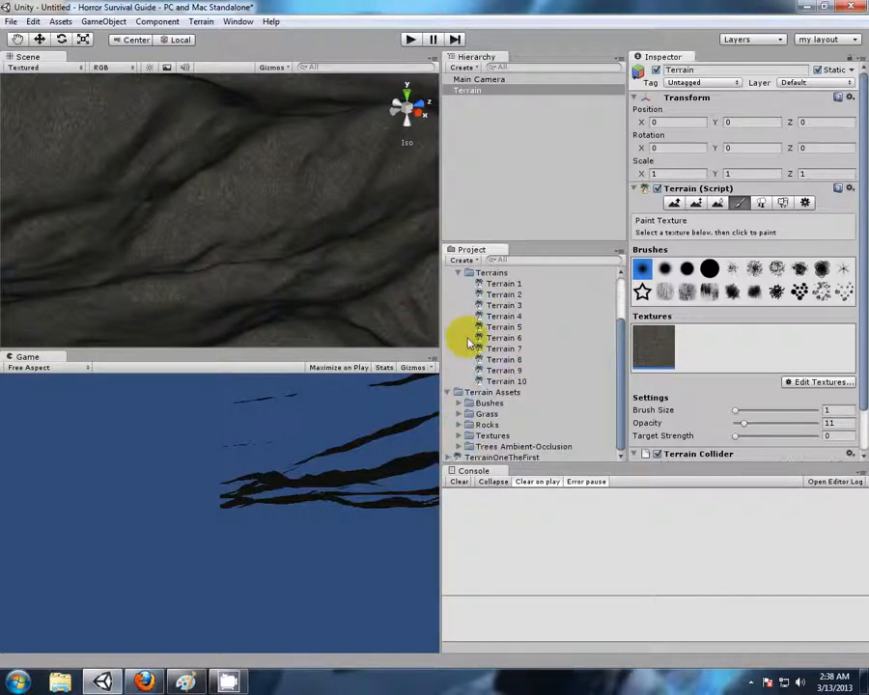
click(460, 273)
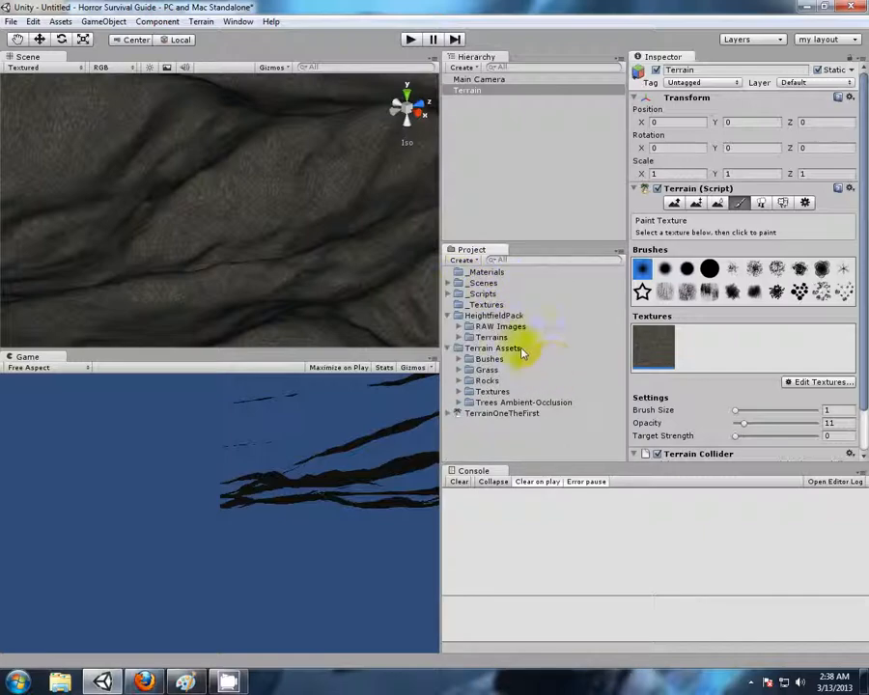
Review the available terrain commands, including raw heightmap import, and switch to the Terrain Engine Guide in Firefox
click(201, 22)
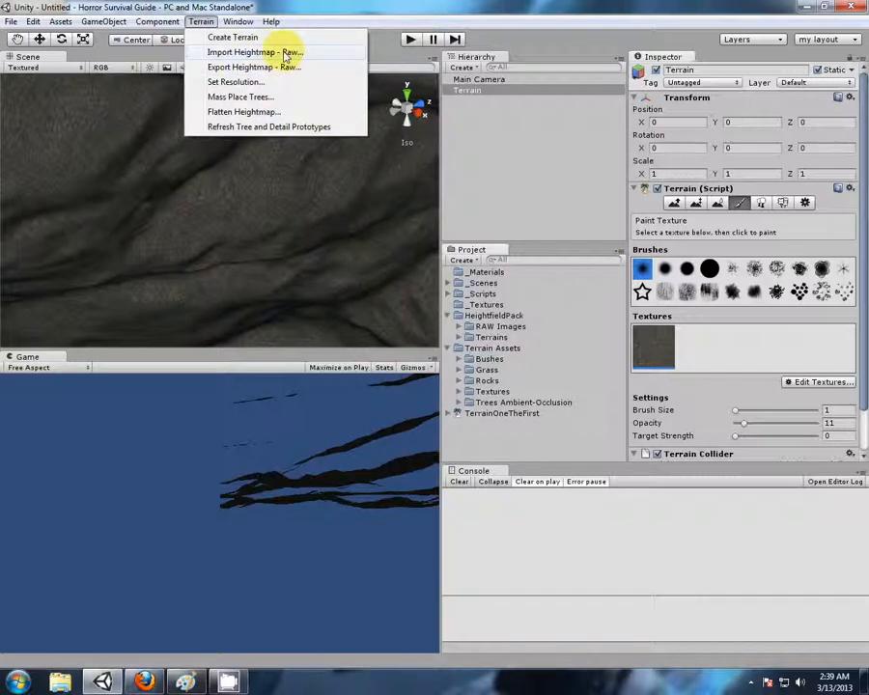
mouse_move(278, 19)
mouse_move(211, 23)
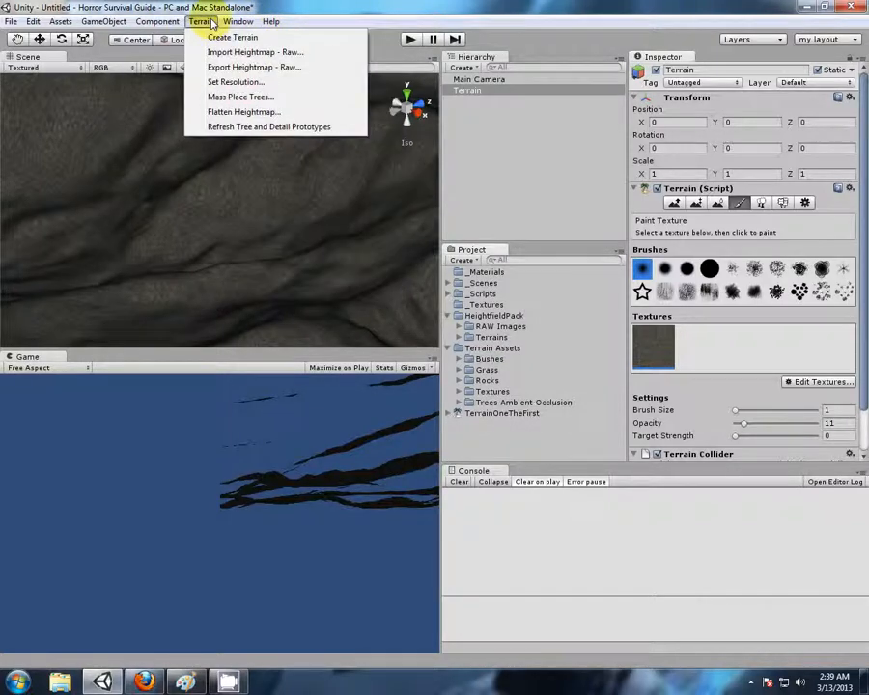
click(272, 21)
click(144, 681)
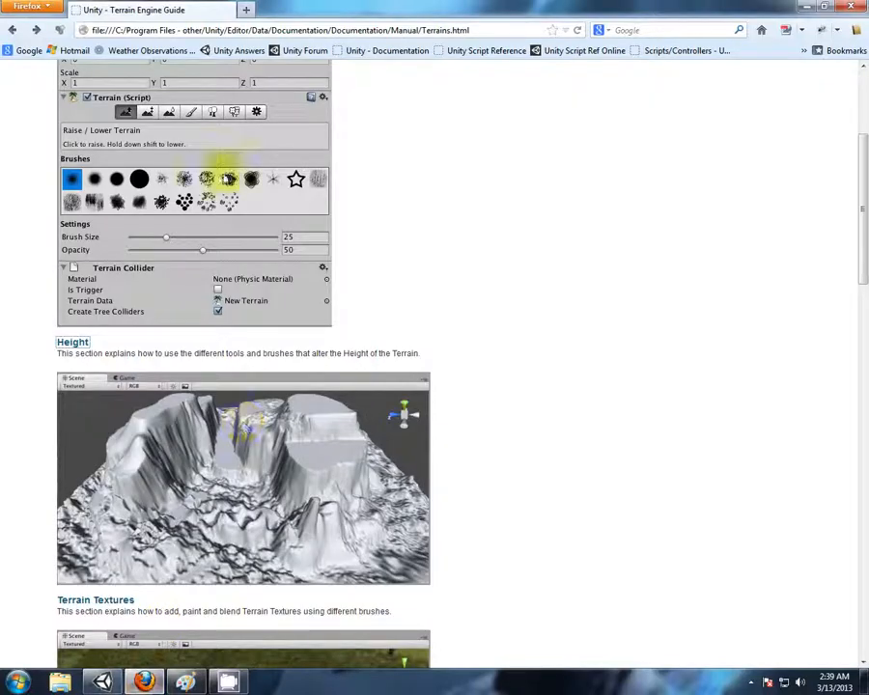